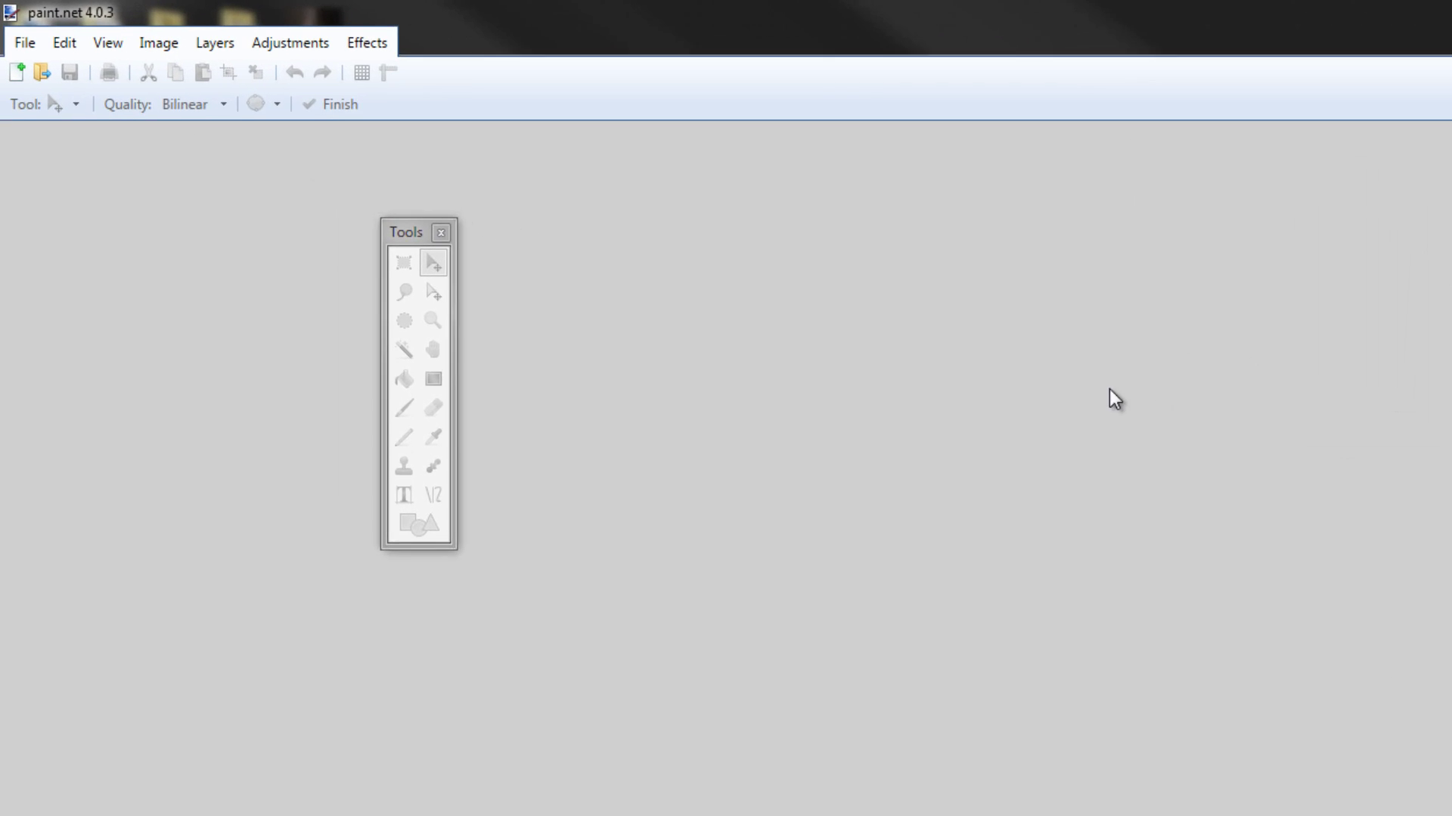
{"action": "left_click", "coordinate": [28, 50]}
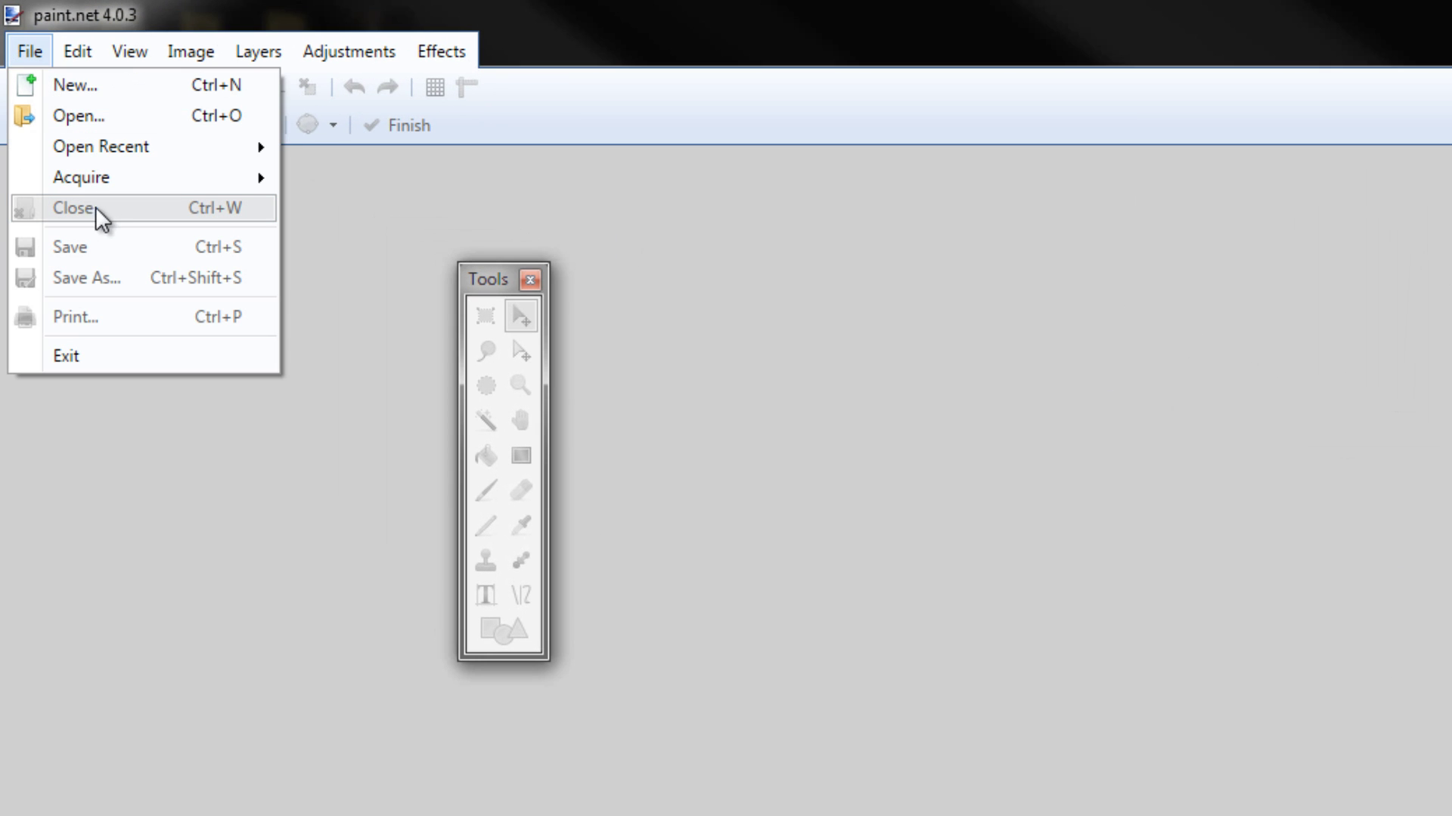
{"action": "left_click", "coordinate": [534, 349]}
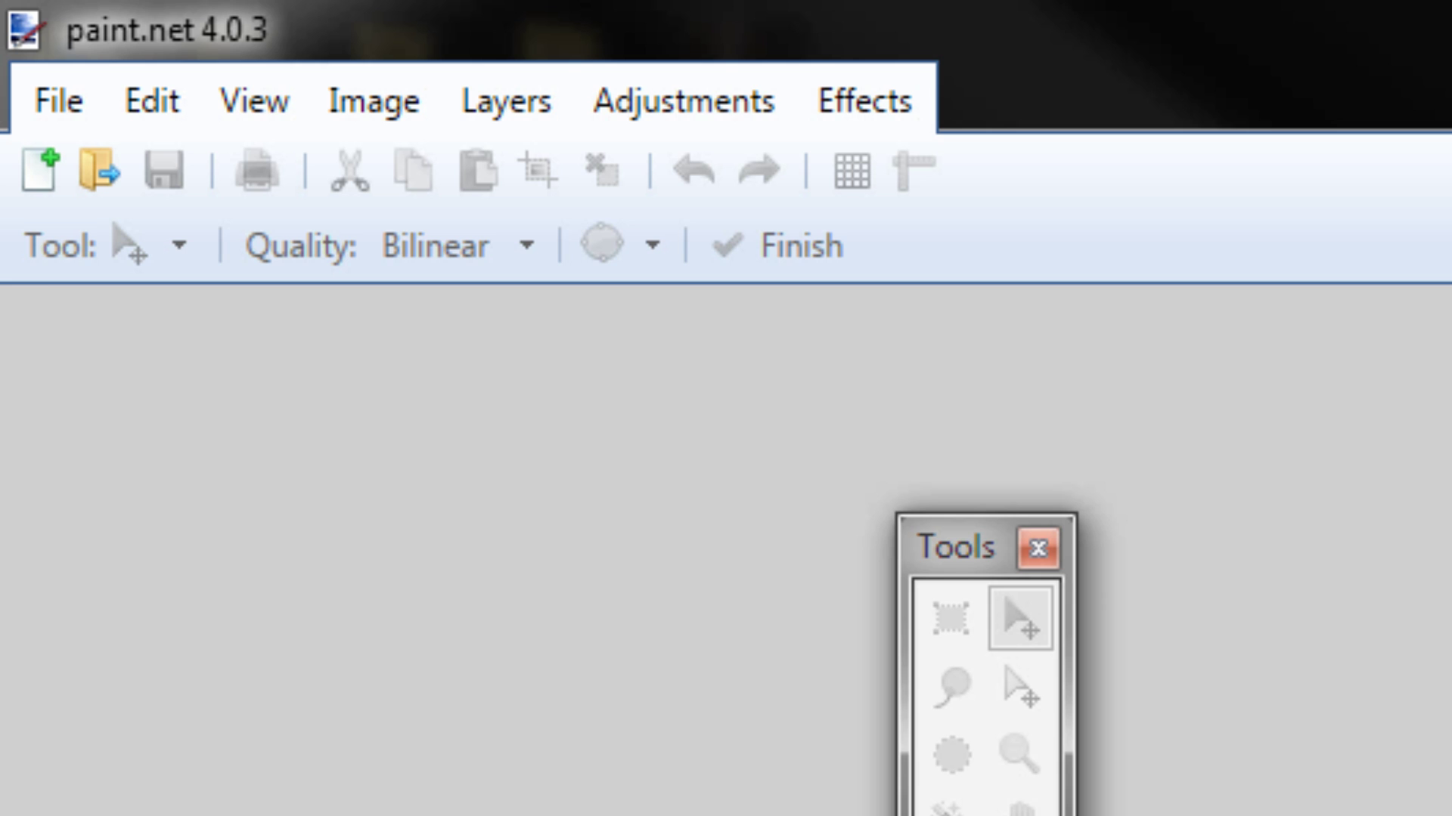
Start a new image and enter 16 pixels for both width and height.
{"action": "left_click", "coordinate": [47, 106]}
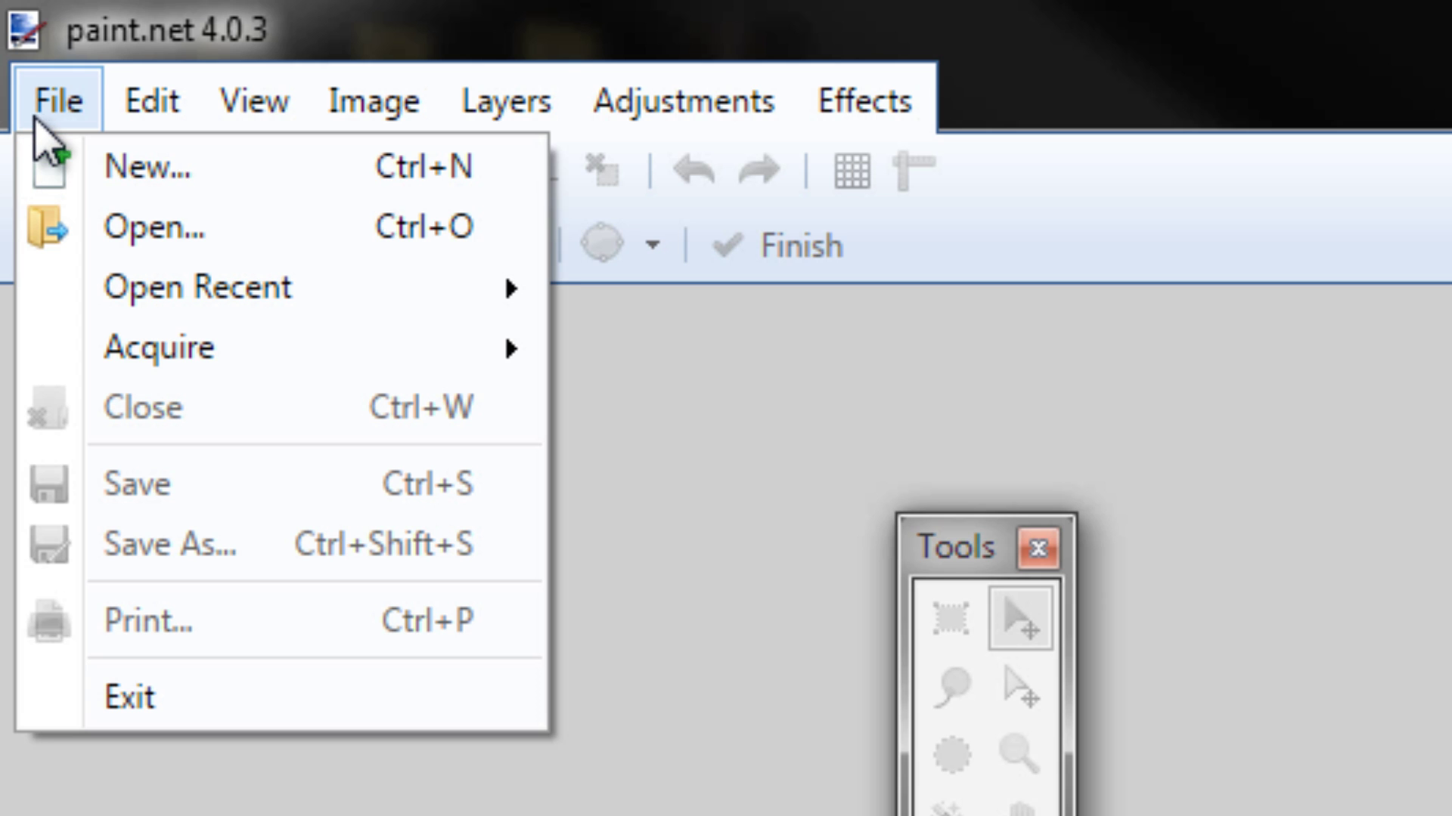
{"action": "left_click", "coordinate": [59, 161]}
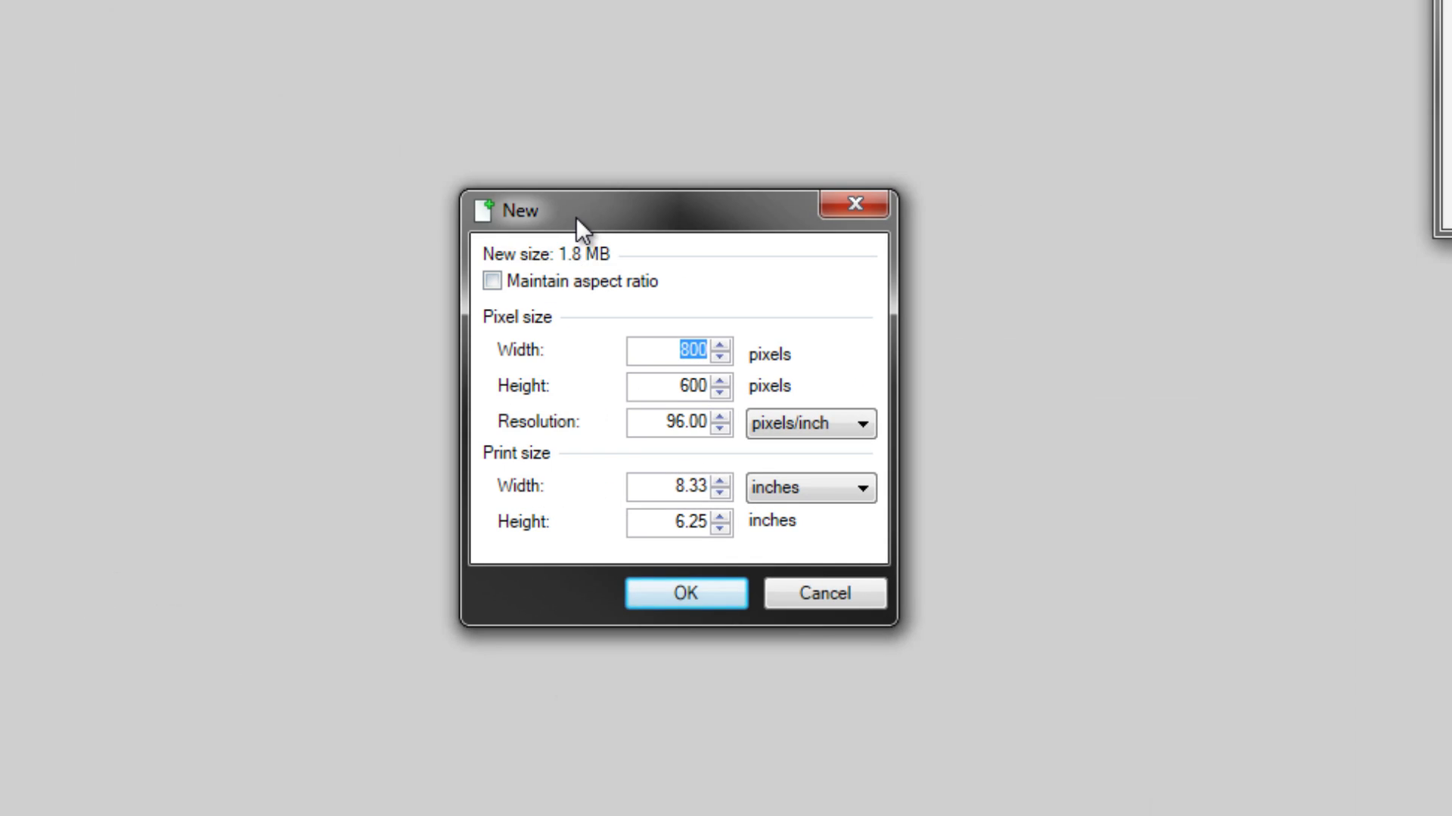
{"action": "left_click_drag", "start_coordinate": [575, 216], "coordinate": [591, 52]}
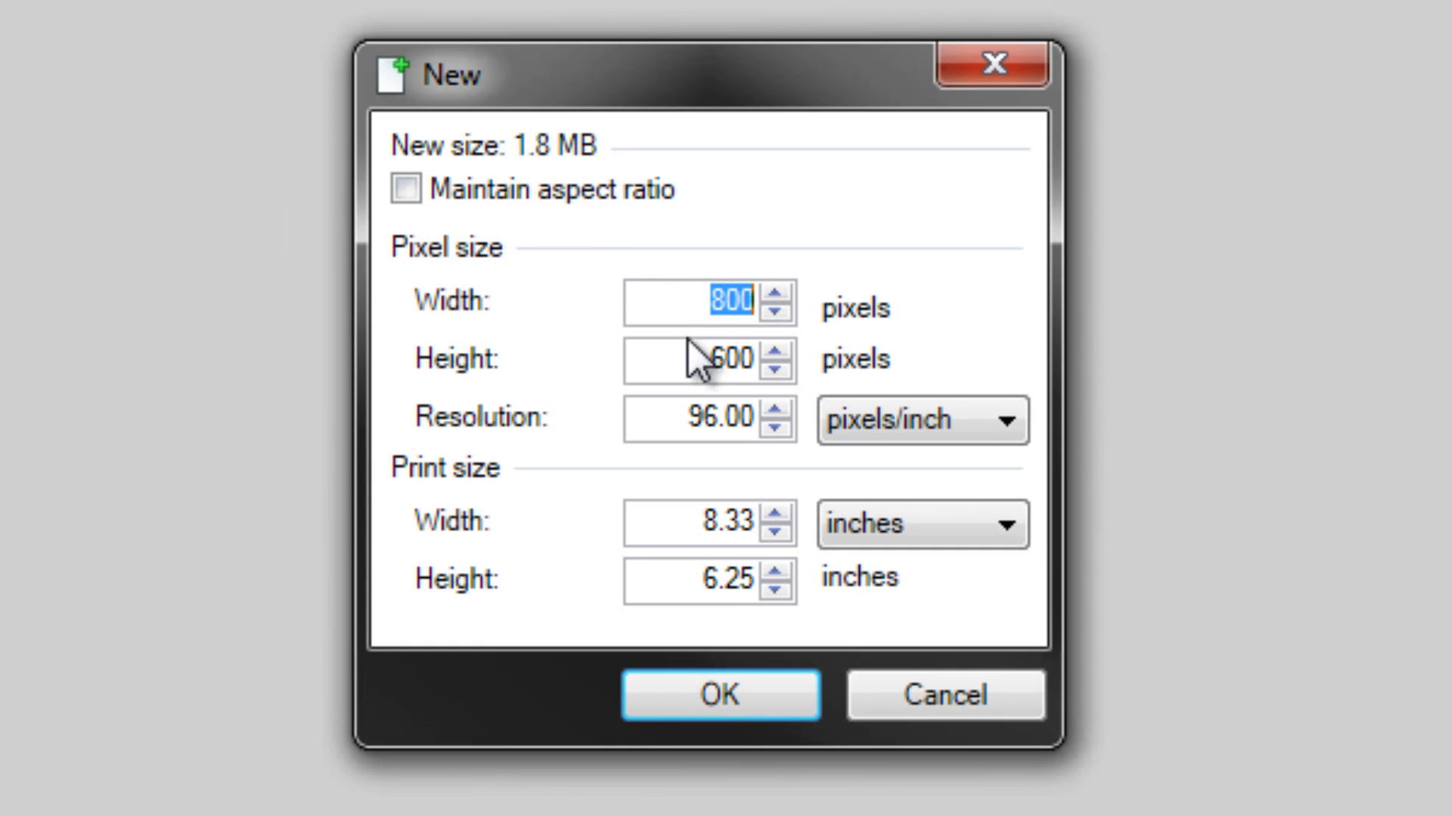
{"action": "type", "text": "16"}
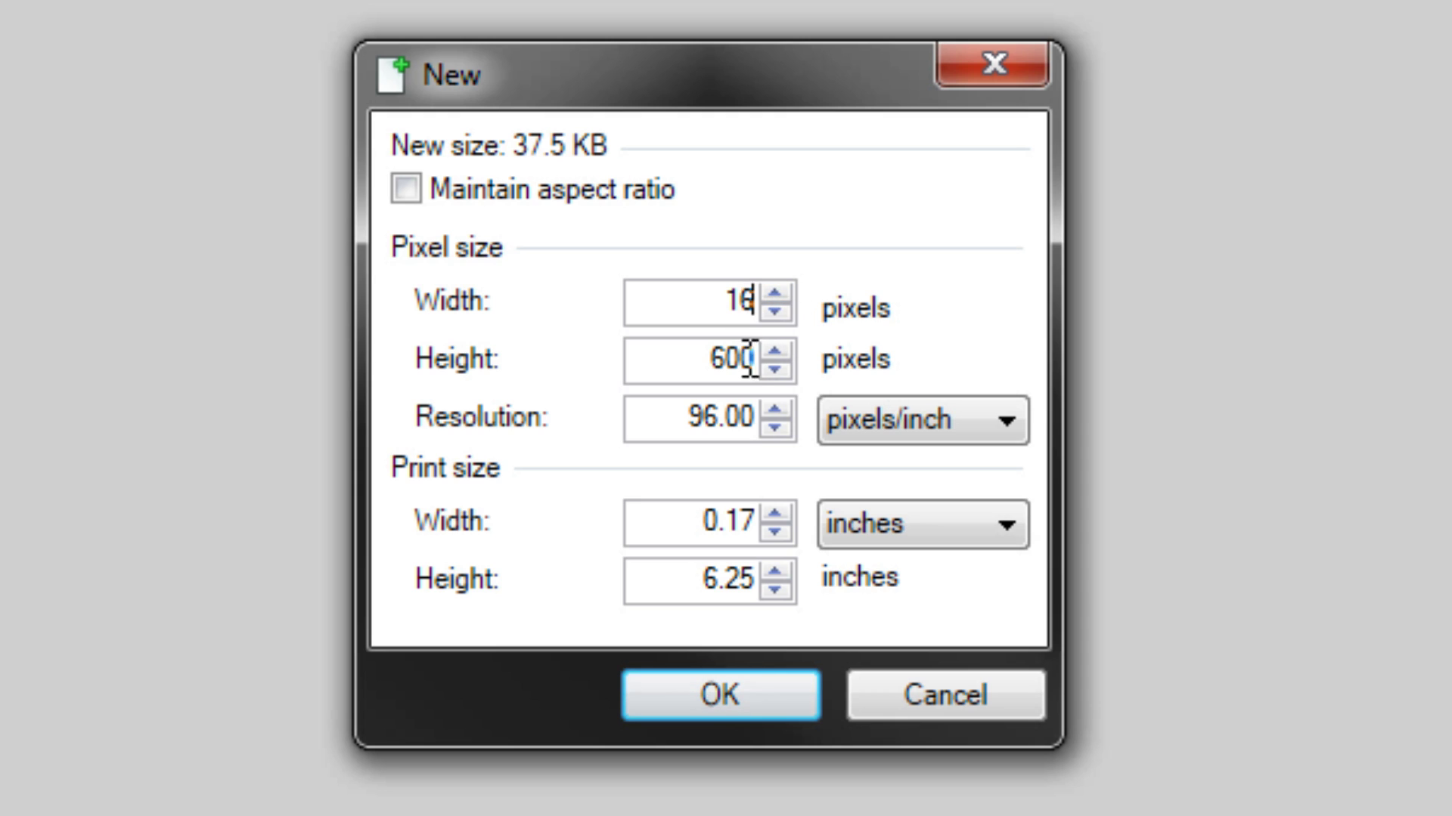
{"action": "left_click_drag", "start_coordinate": [716, 362], "coordinate": [906, 363]}
{"action": "type", "text": "16"}
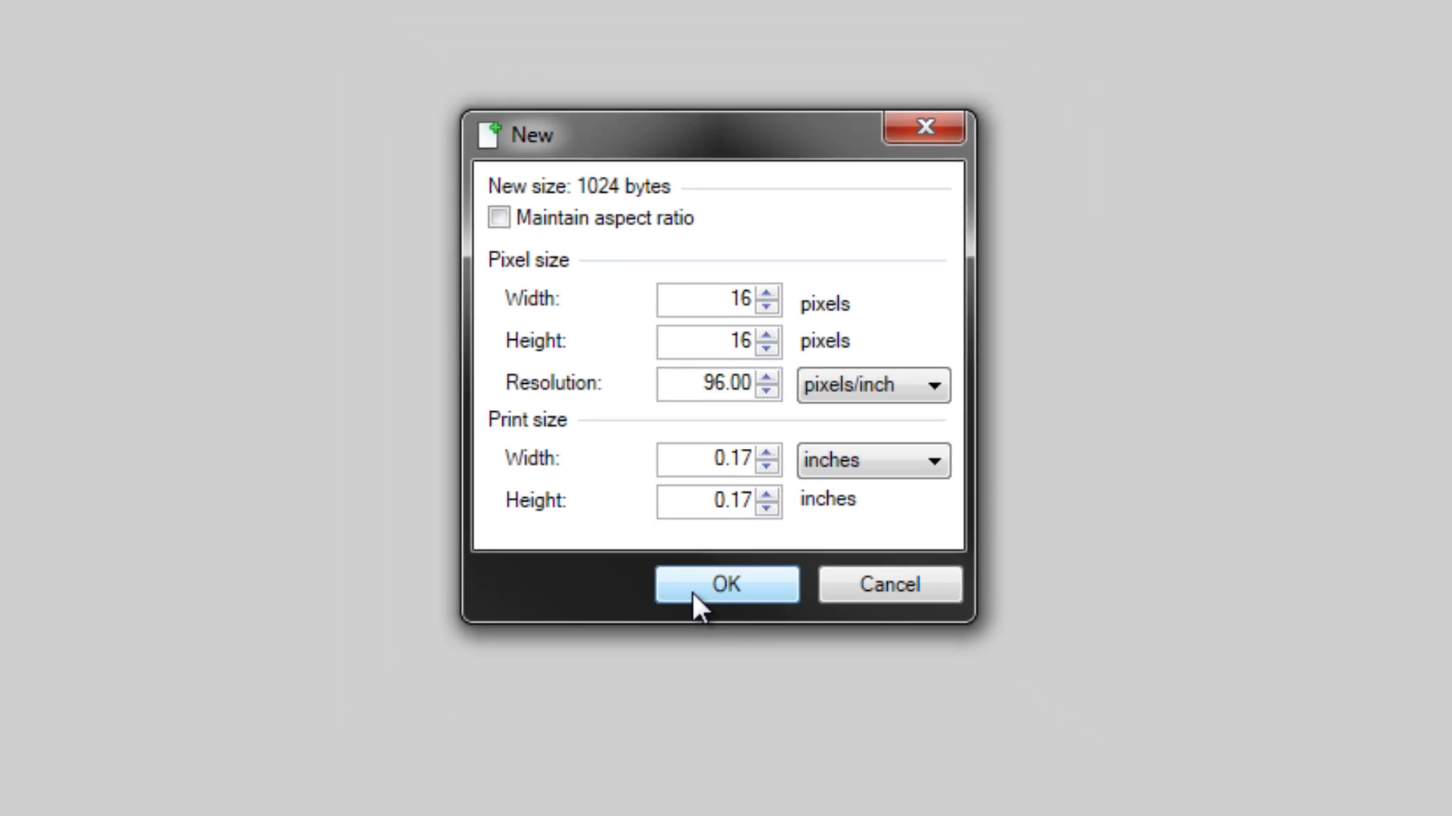
Create the 16 × 16 image, zoom to 3200%, and move the Tools and Colors windows lower.
{"action": "left_click", "coordinate": [696, 590]}
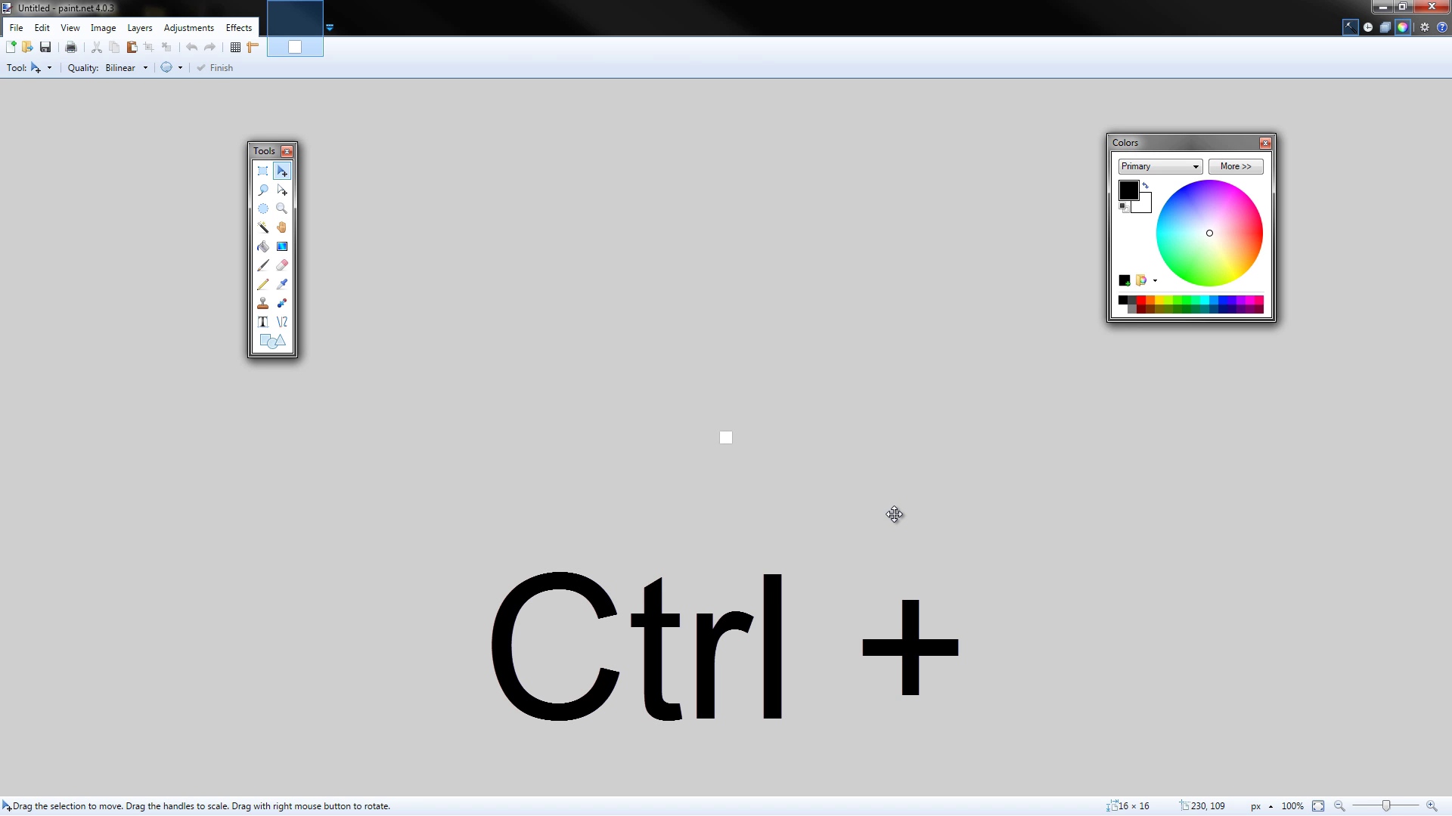
{"action": "key", "text": "ctrl+plus"}
{"action": "key", "text": "ctrl+plus"}
{"action": "key", "text": "ctrl+plus"}
{"action": "key", "text": "ctrl+plus"}
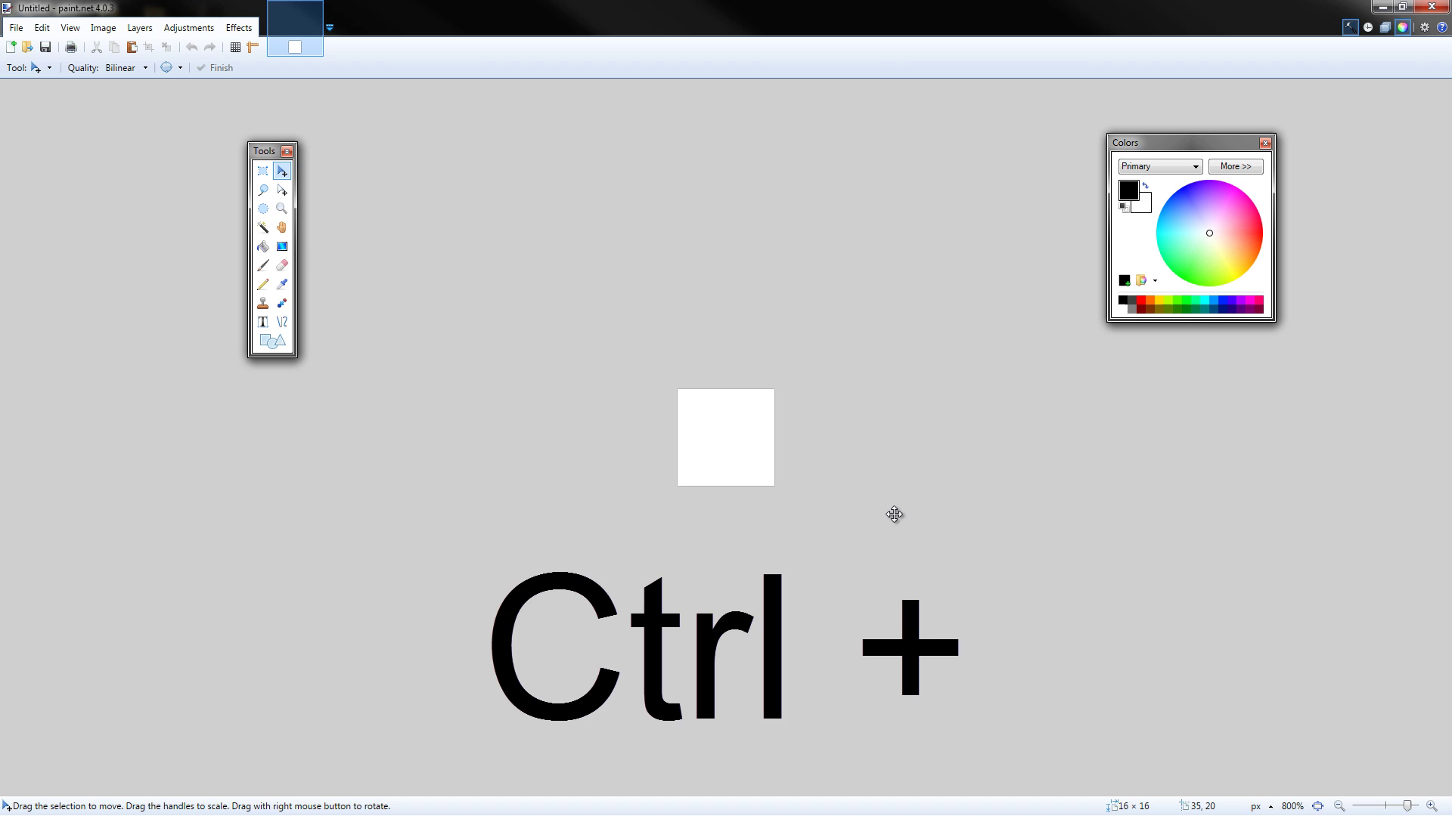
{"action": "scroll", "coordinate": [894, 515], "scroll_direction": "up", "scroll_amount": 4}
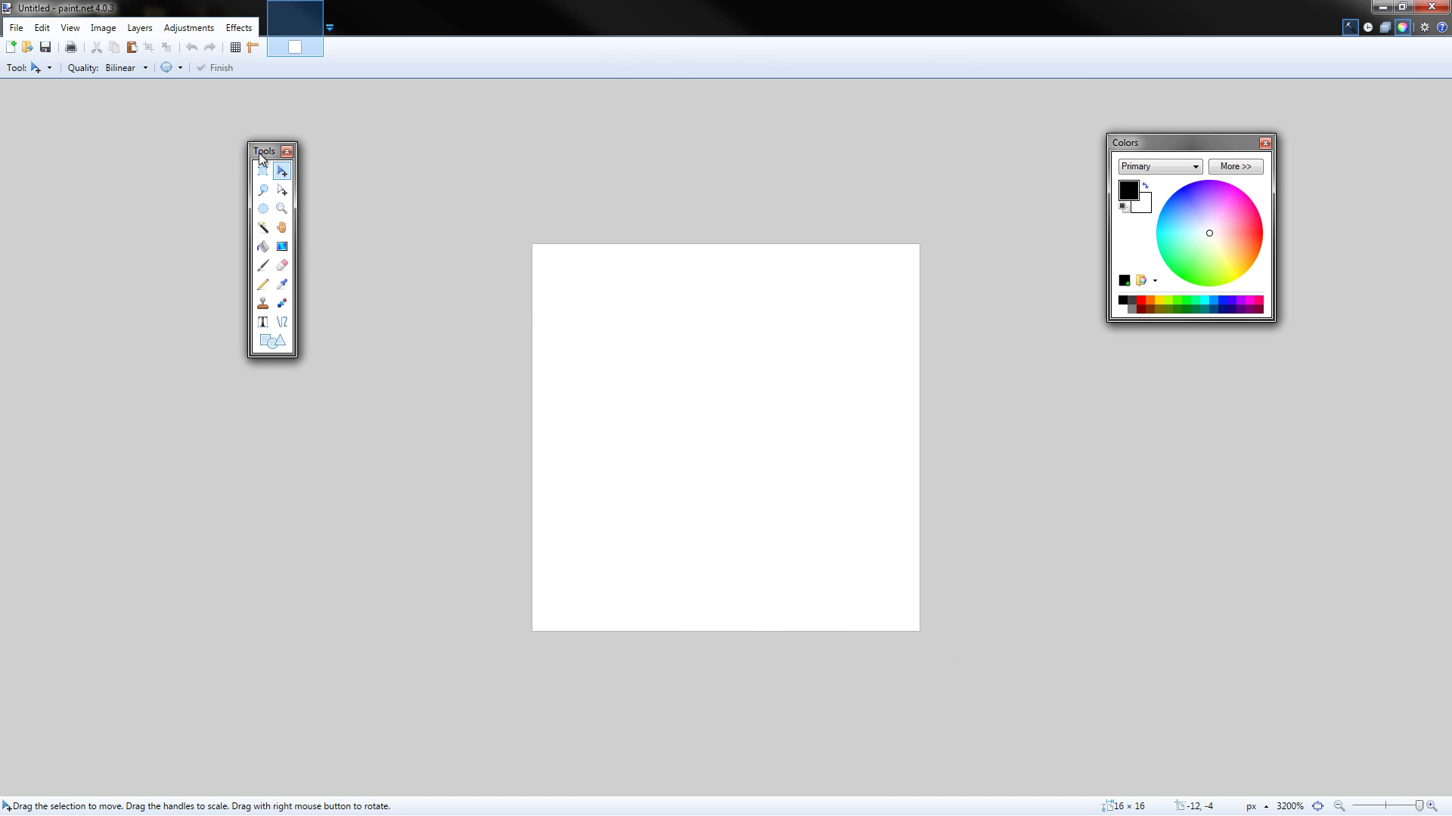
{"action": "left_click_drag", "start_coordinate": [263, 151], "coordinate": [261, 181]}
{"action": "left_click_drag", "start_coordinate": [1137, 143], "coordinate": [1140, 234]}
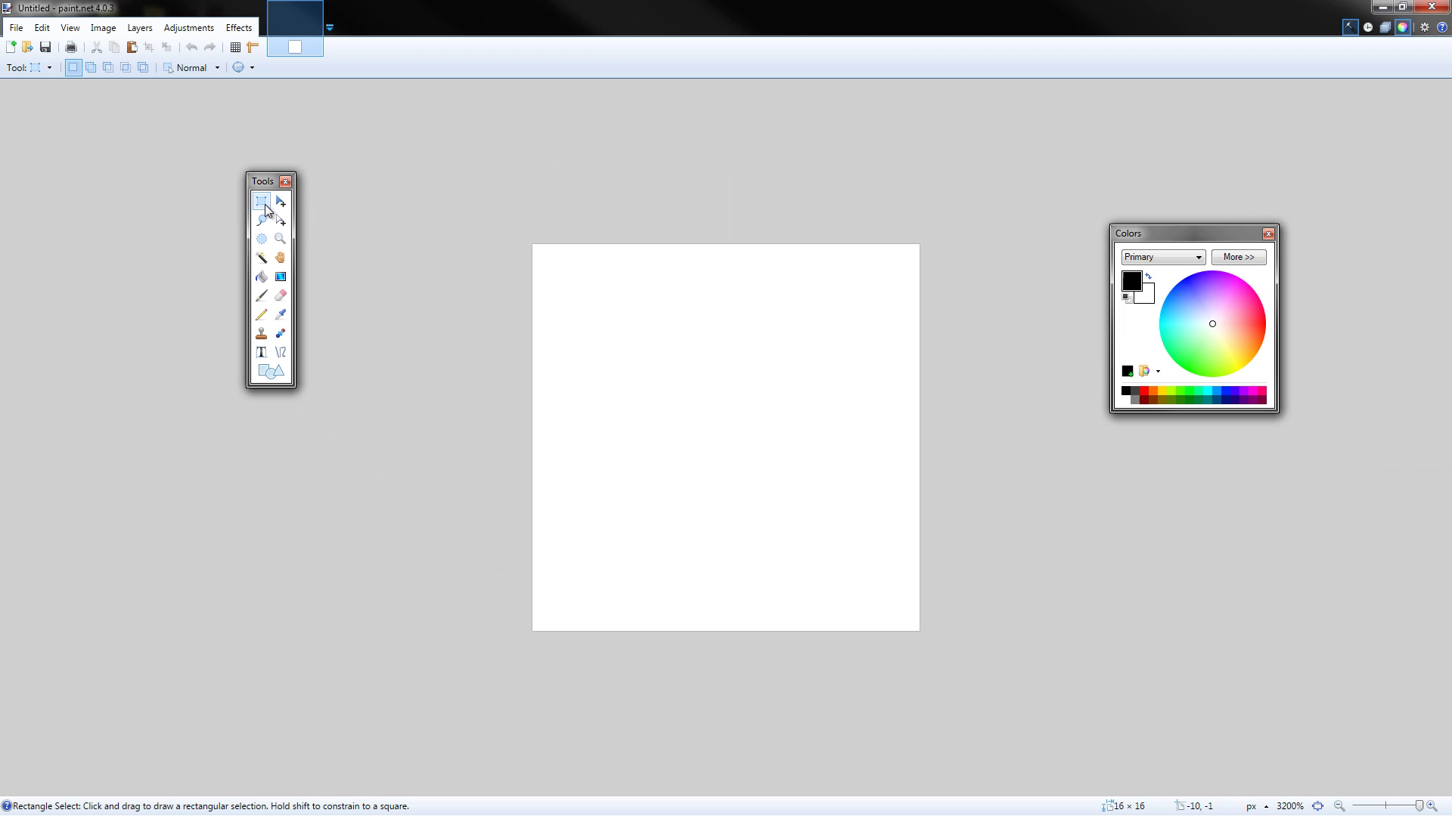
Select the entire canvas and delete the white background, leaving it transparent.
{"action": "left_click_drag", "start_coordinate": [534, 247], "coordinate": [988, 751]}
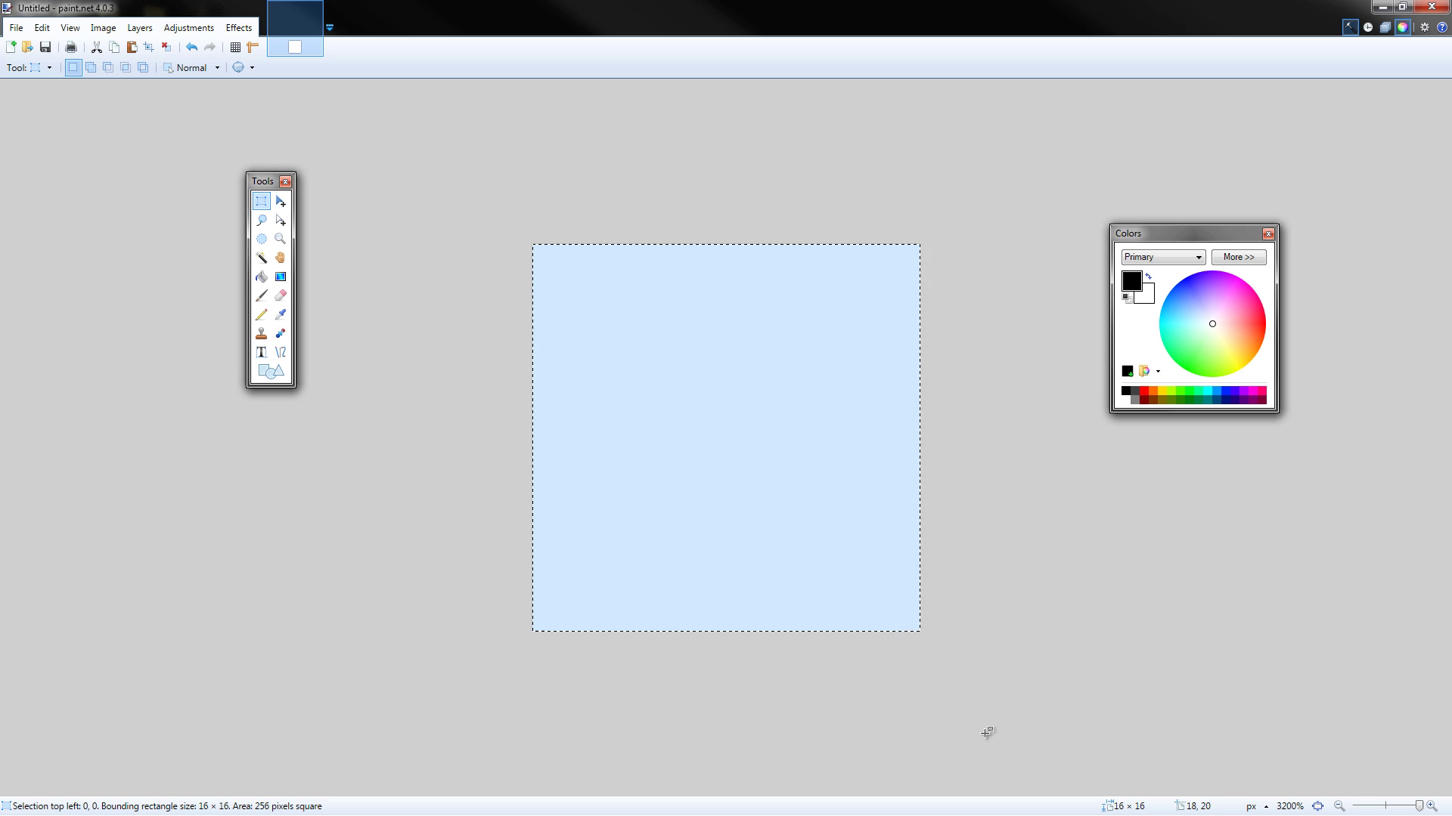
{"action": "key", "text": "Delete"}
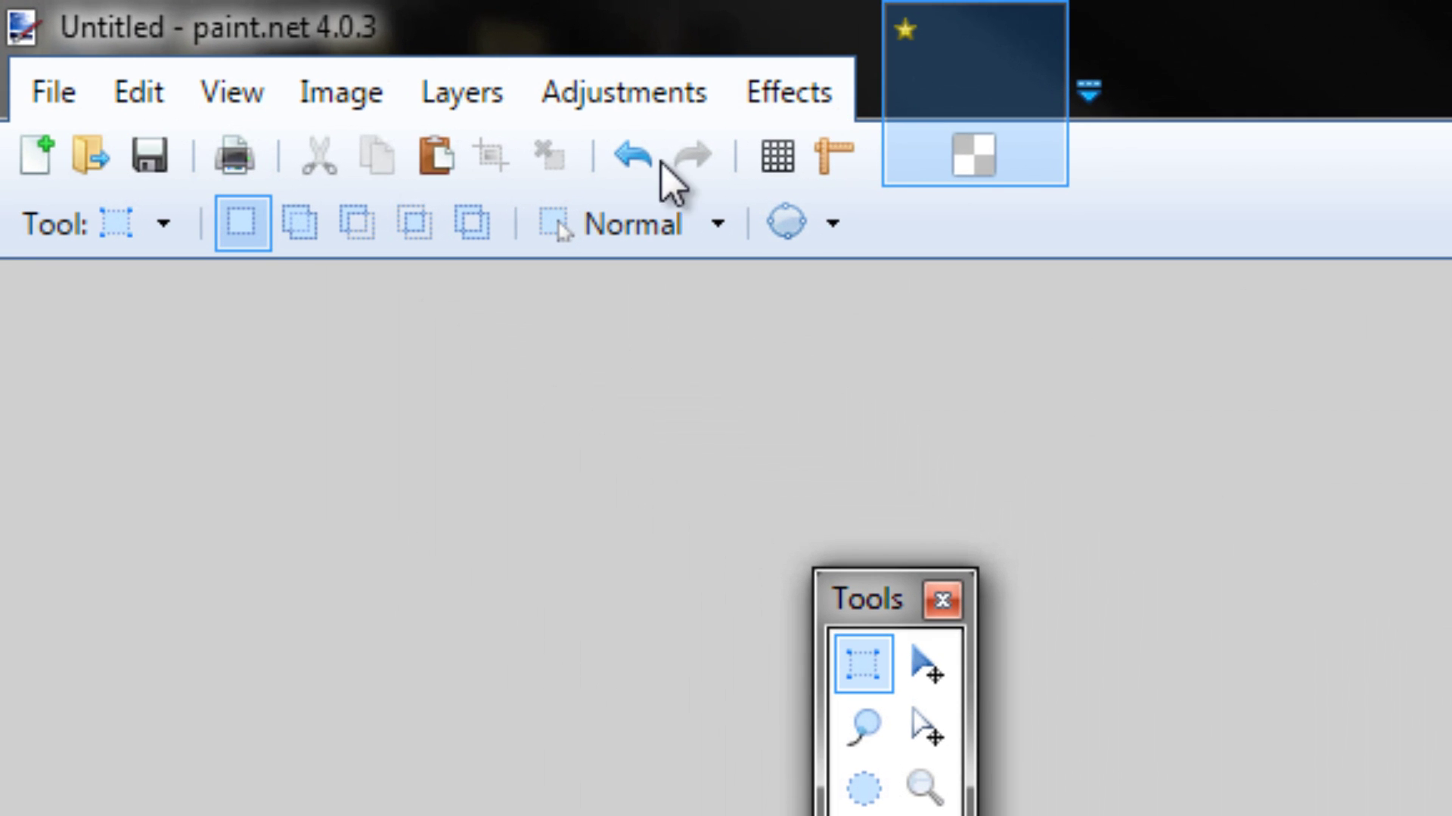
{"action": "mouse_move", "coordinate": [981, 152]}
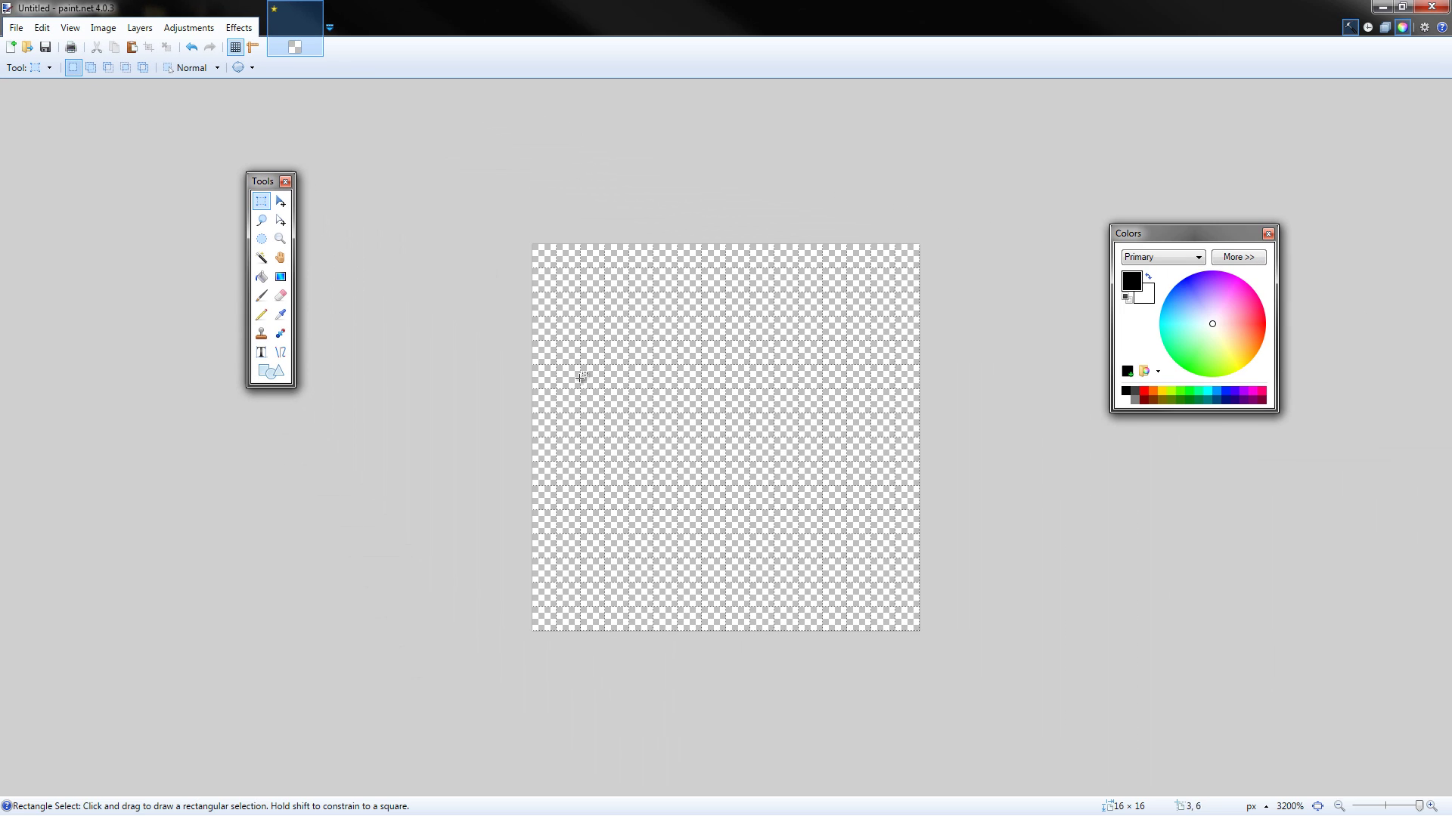
Choose the Pencil tool and undo the black test scribble.
{"action": "left_click", "coordinate": [264, 316]}
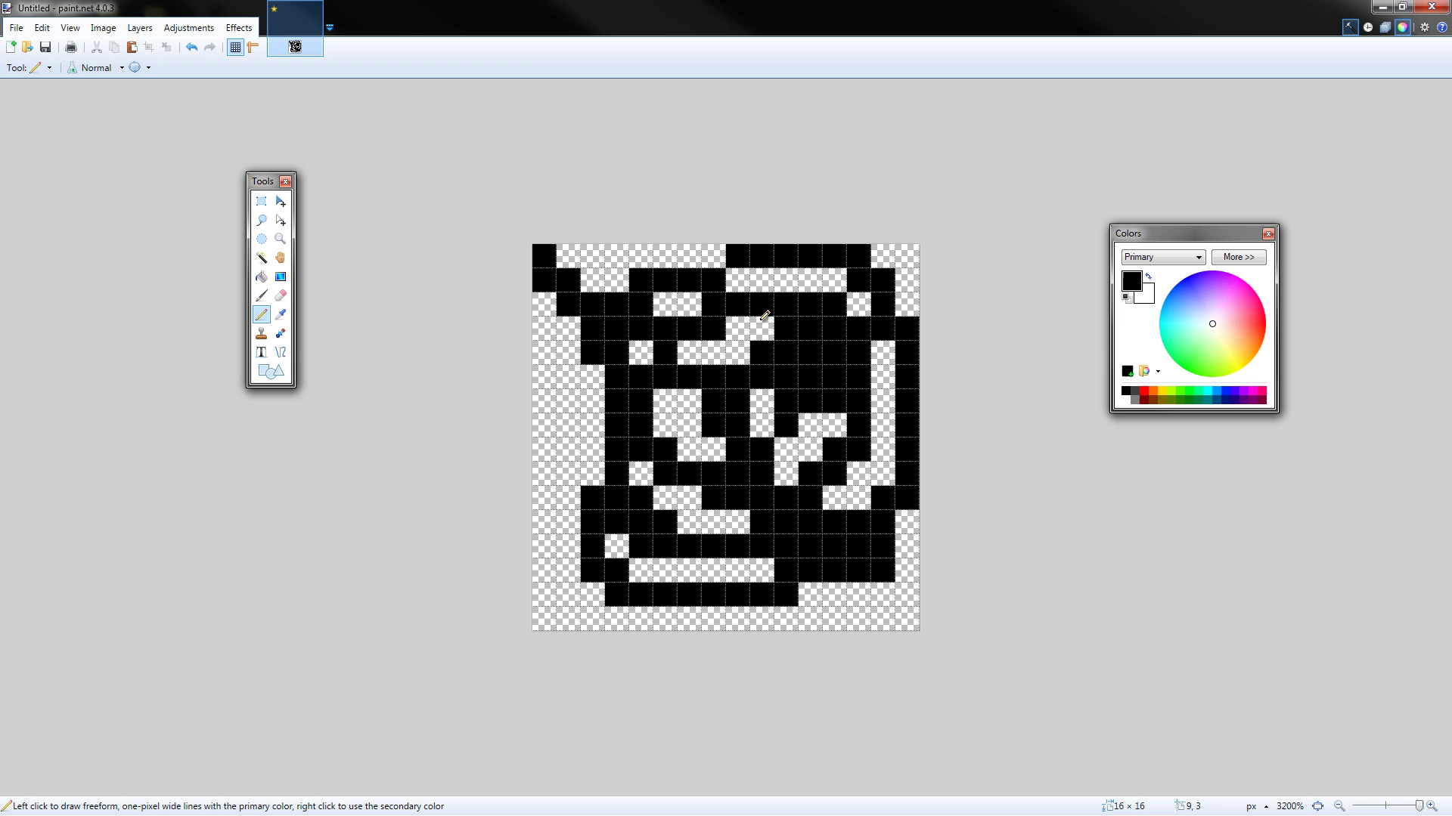
{"action": "key", "text": "ctrl+z"}
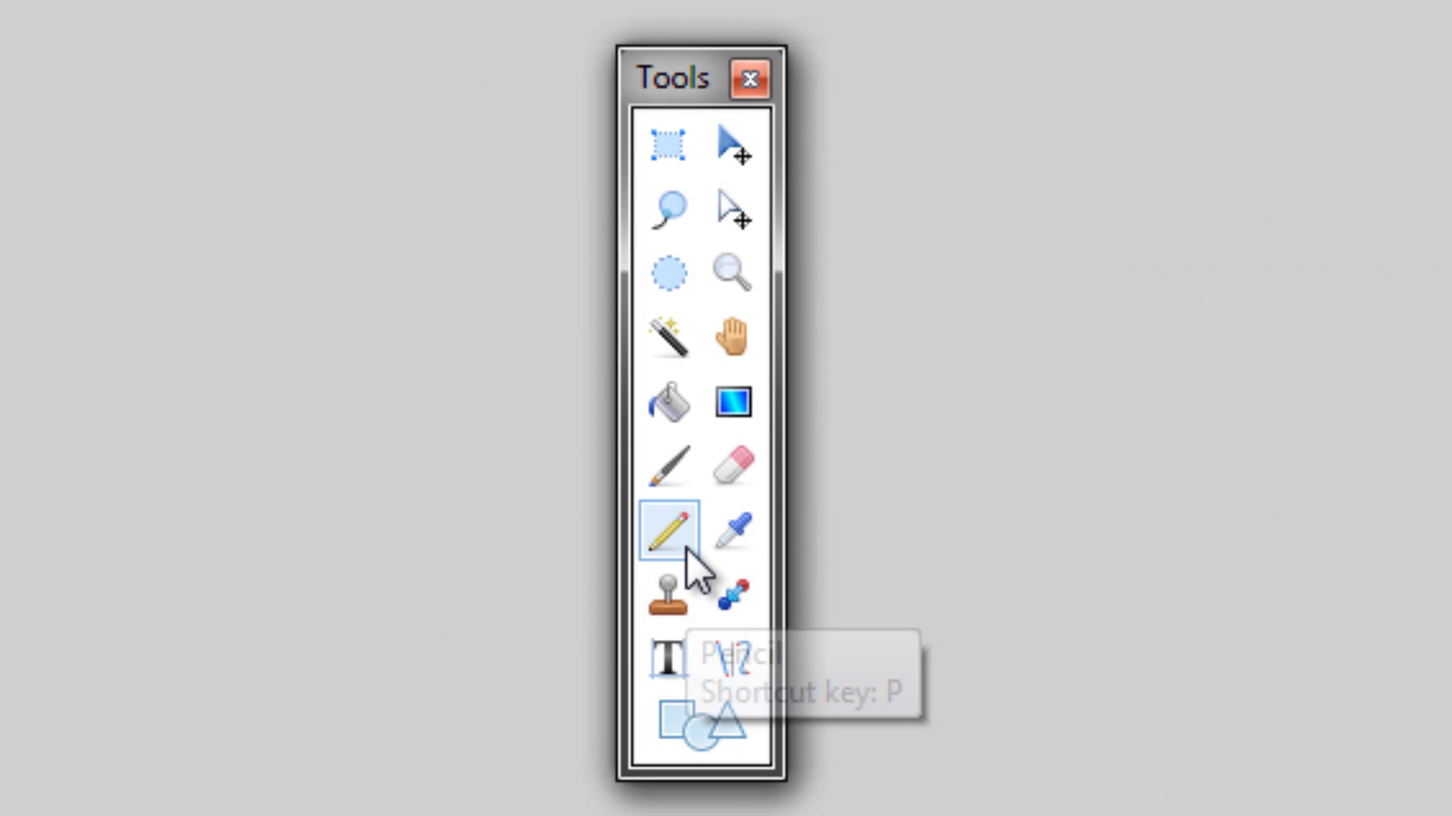
{"action": "left_click", "coordinate": [714, 486]}
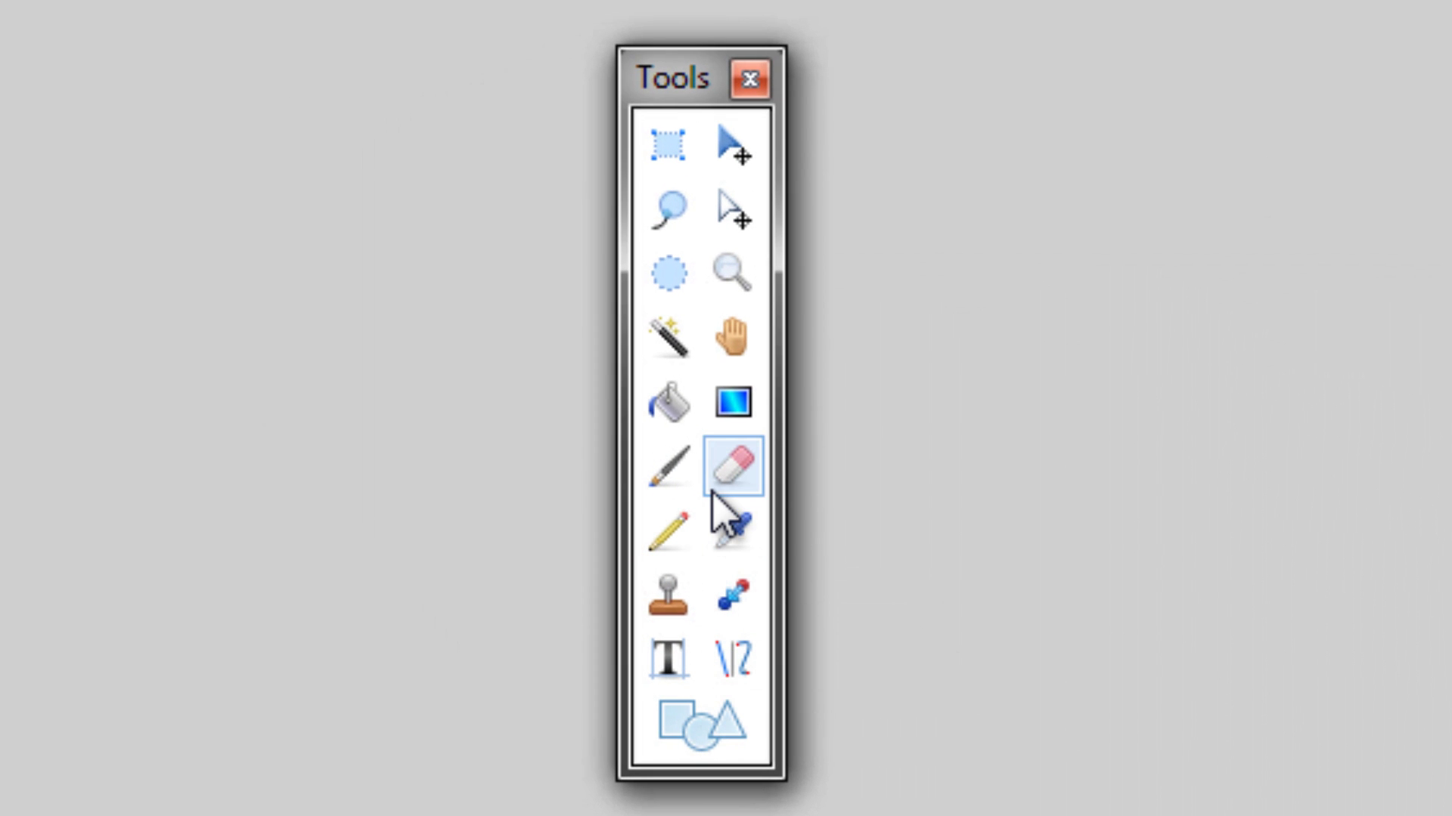
{"action": "left_click", "coordinate": [681, 392]}
{"action": "left_click", "coordinate": [727, 651]}
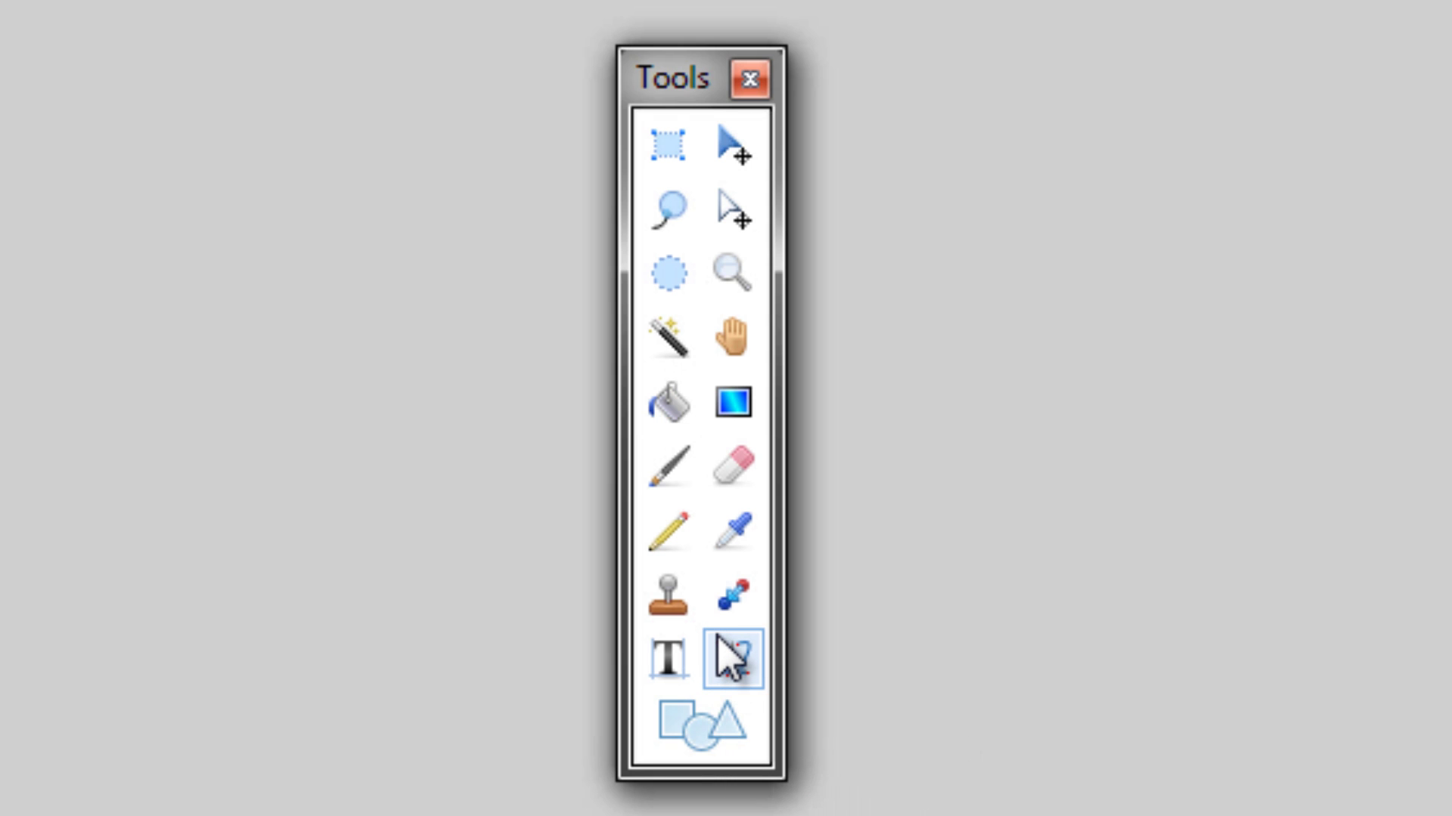
{"action": "left_click", "coordinate": [732, 528]}
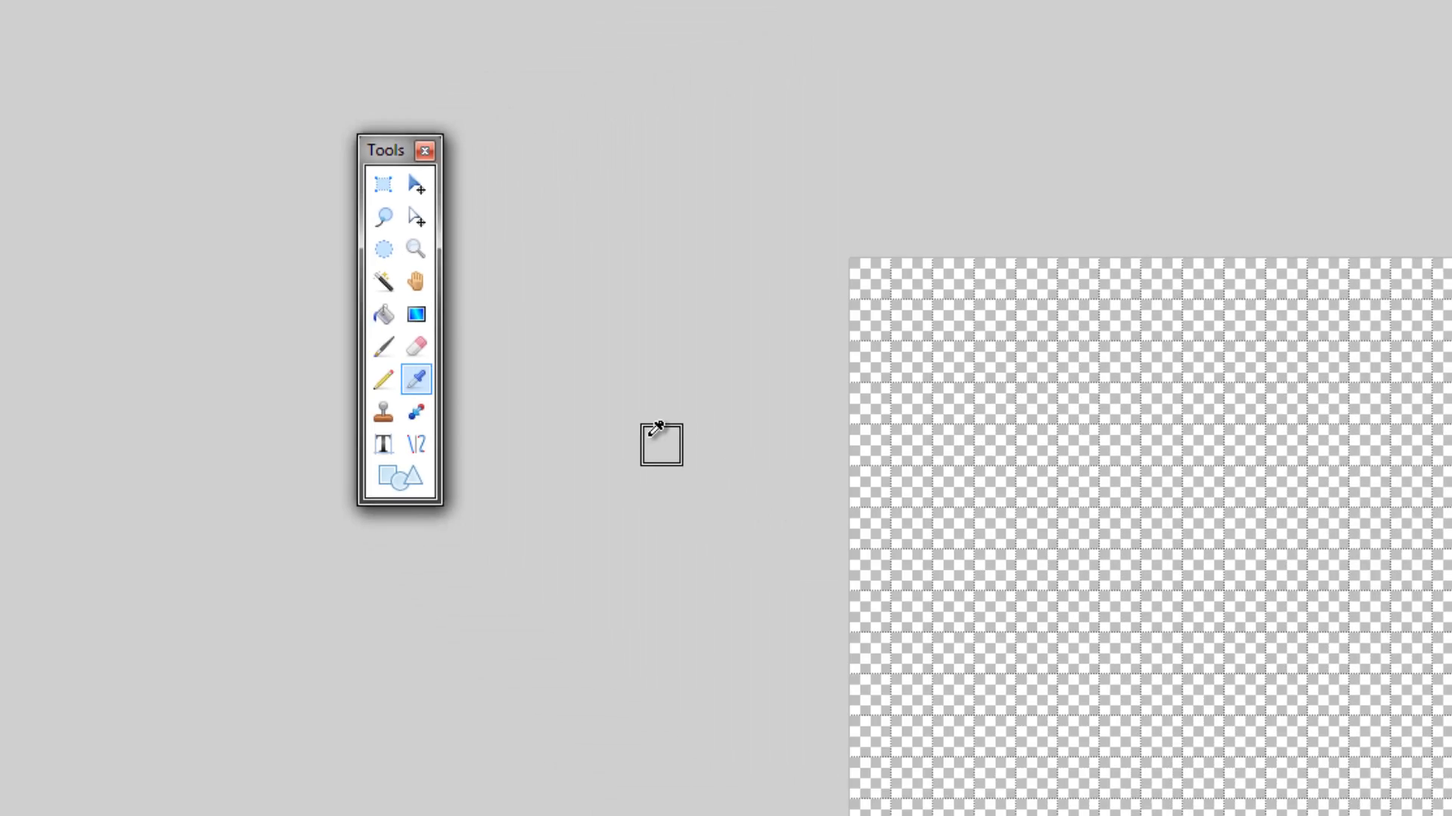
Reselect the Pencil and expand the Colors window to show its RGB and HSV values.
{"action": "left_click", "coordinate": [389, 388]}
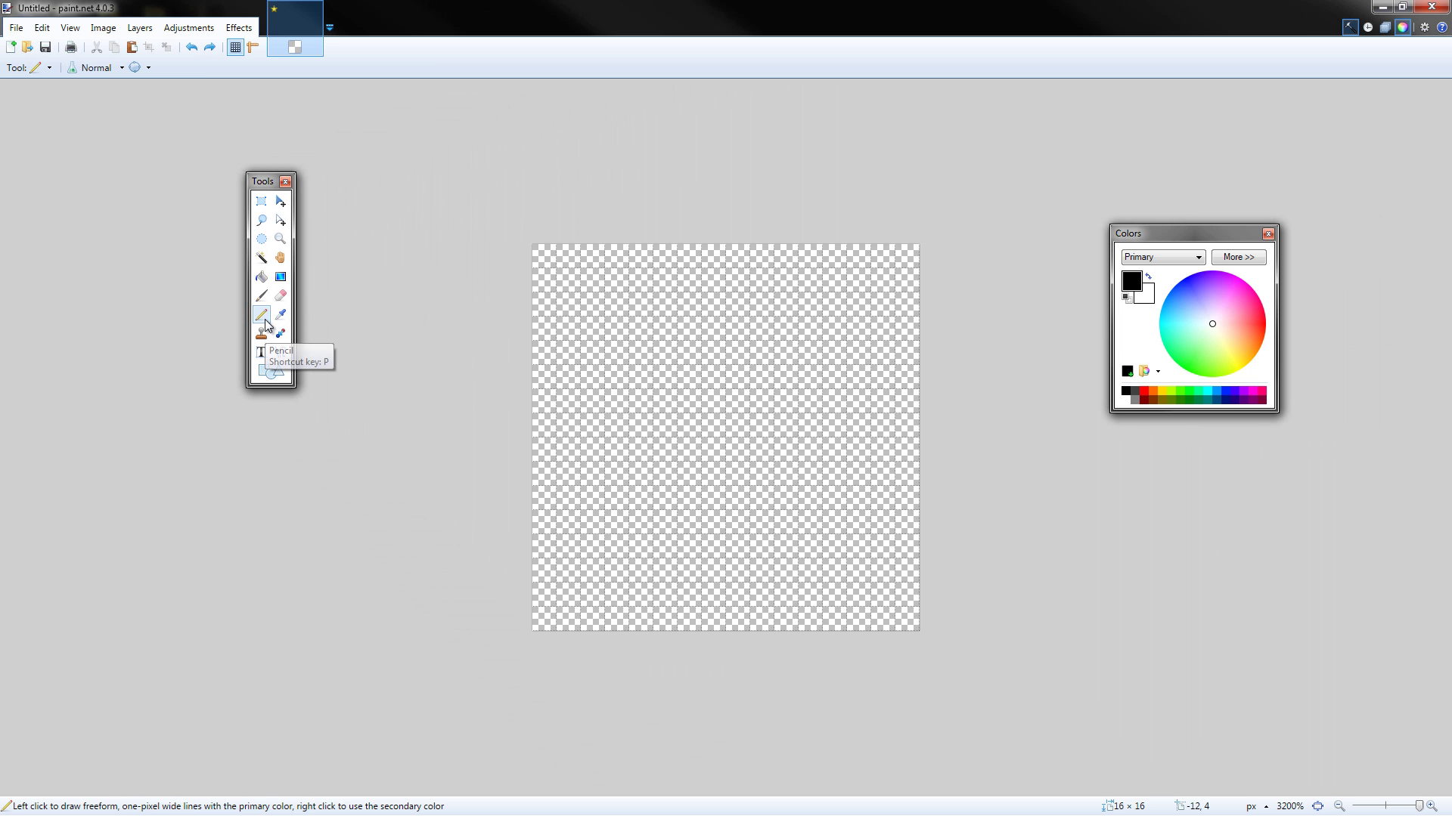
{"action": "left_click_drag", "start_coordinate": [1173, 236], "coordinate": [1064, 191]}
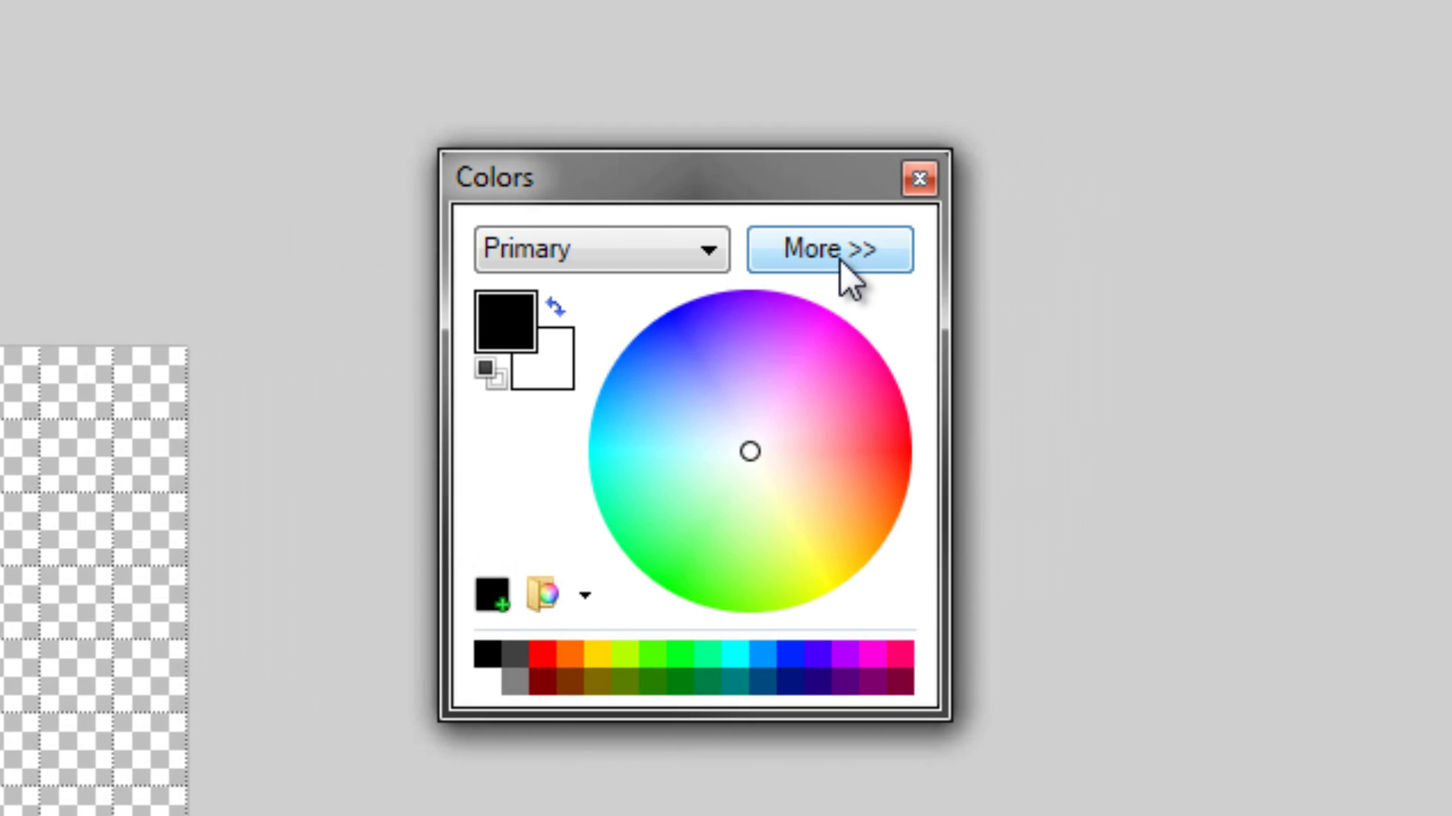
{"action": "left_click", "coordinate": [839, 259]}
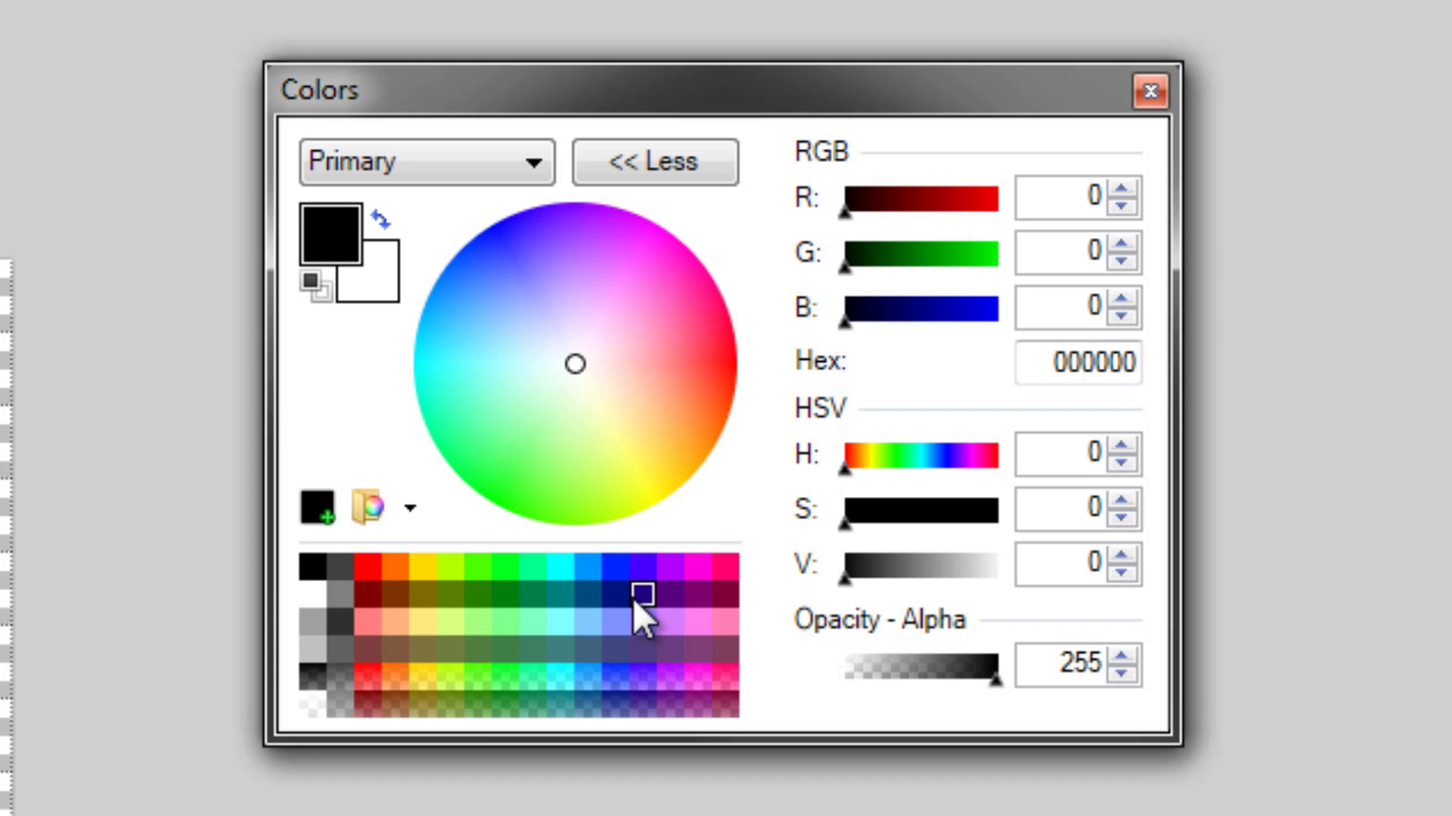
Mix brown 774929 from a palette swatch and draw a hollow brown block bottom-left.
{"action": "left_click", "coordinate": [401, 596]}
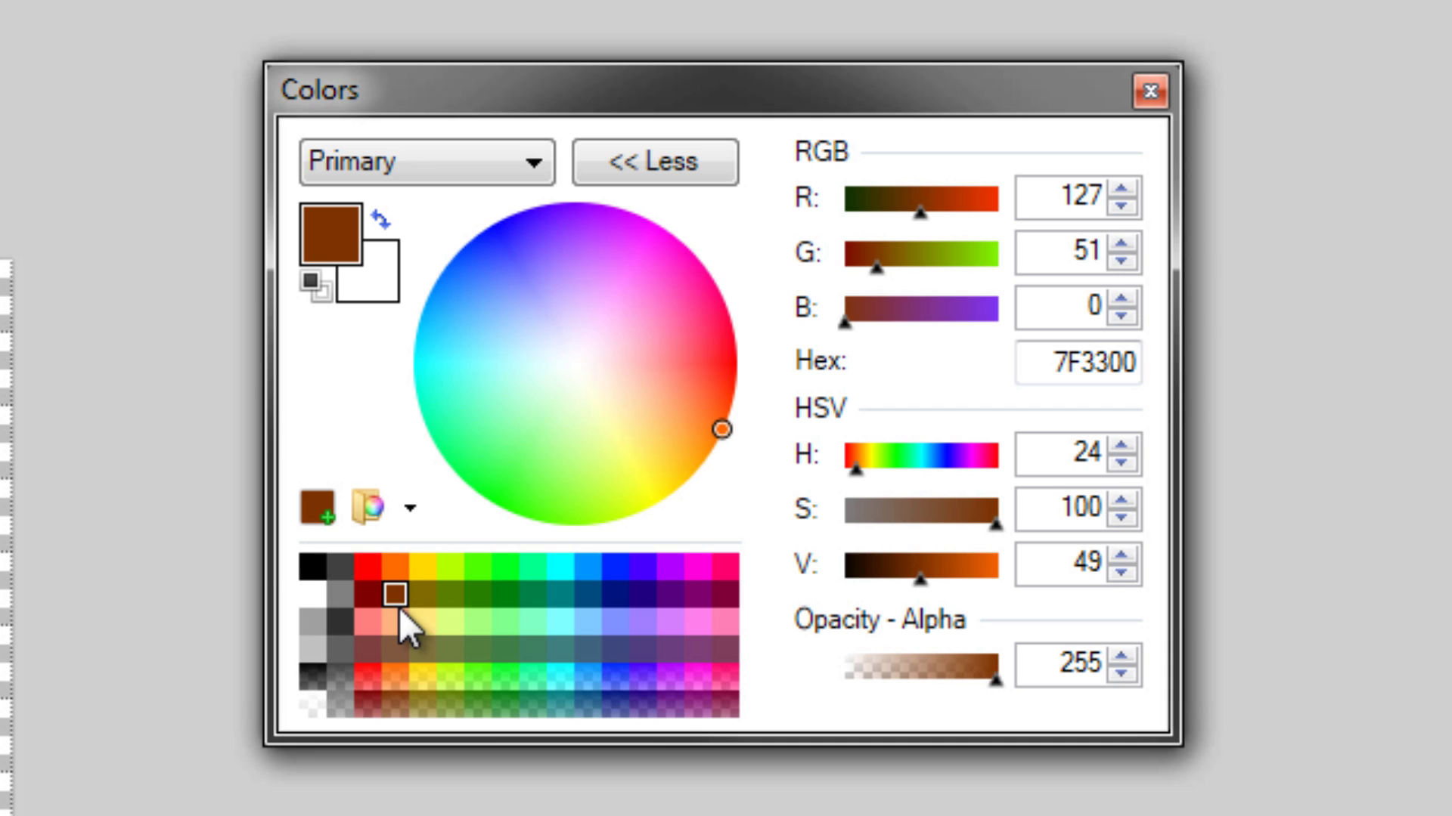
{"action": "left_click", "coordinate": [898, 570]}
{"action": "left_click_drag", "start_coordinate": [898, 570], "coordinate": [889, 570]}
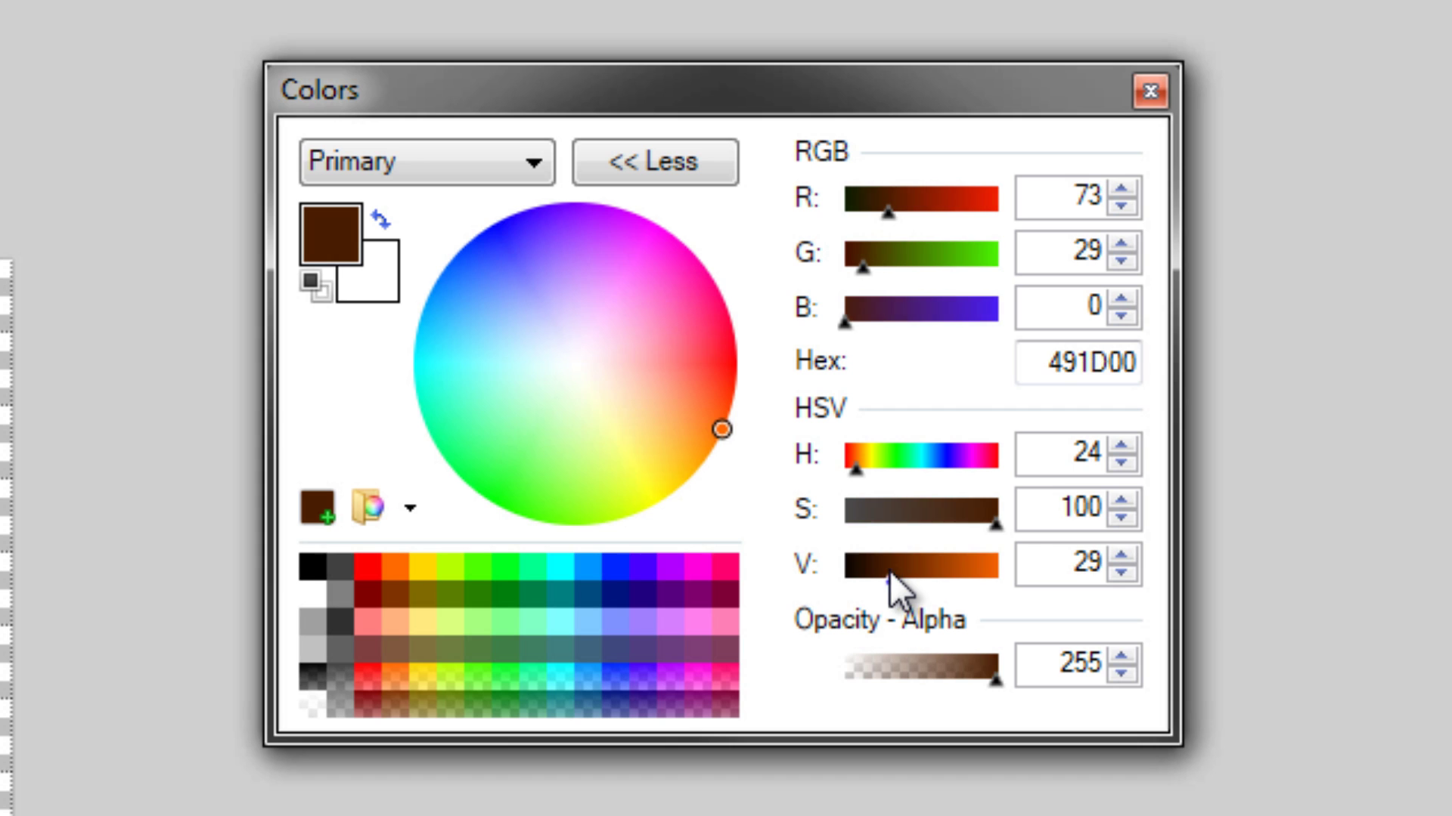
{"action": "left_click", "coordinate": [972, 515]}
{"action": "left_click_drag", "start_coordinate": [968, 516], "coordinate": [945, 511]}
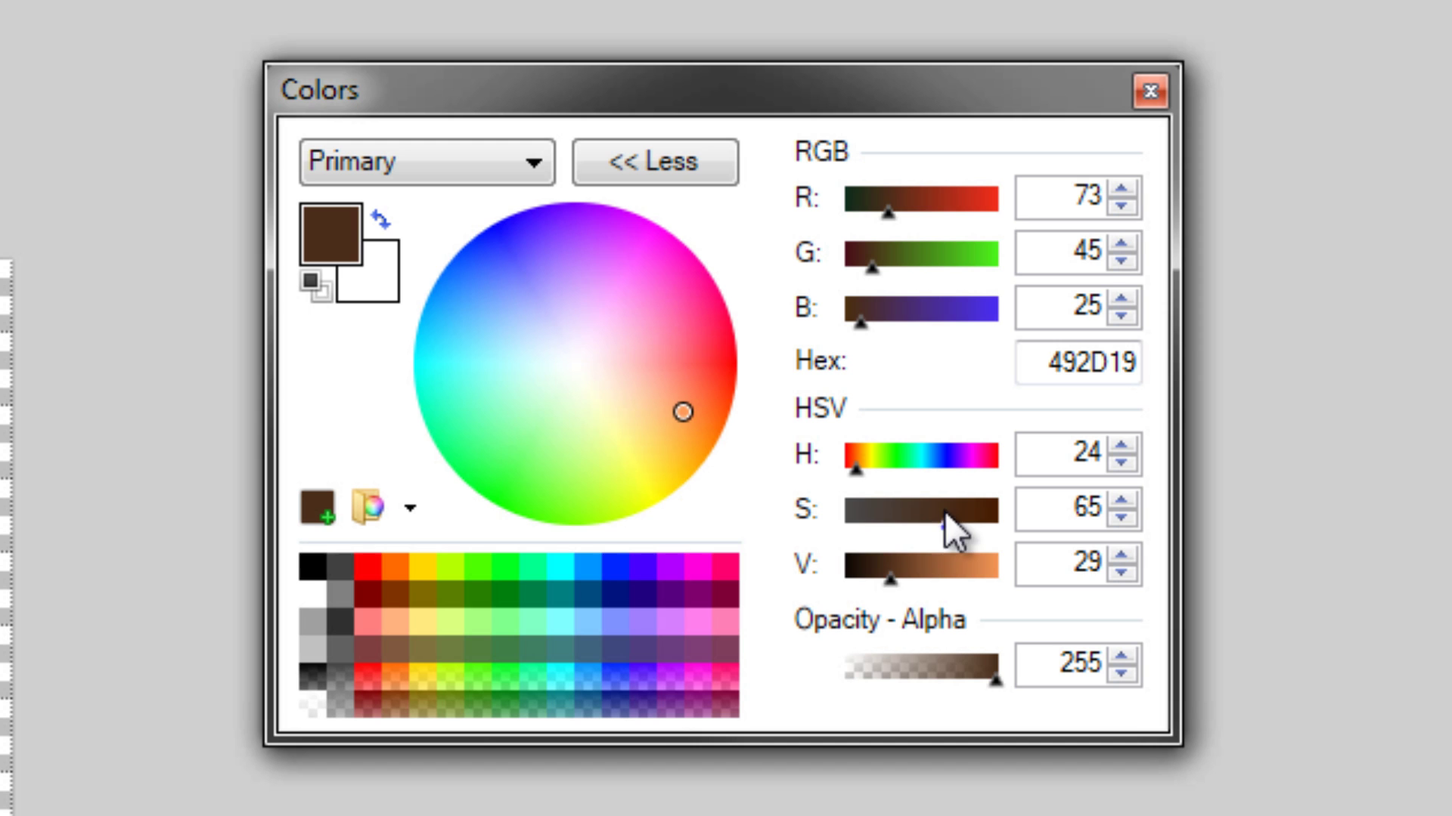
{"action": "left_click", "coordinate": [912, 563]}
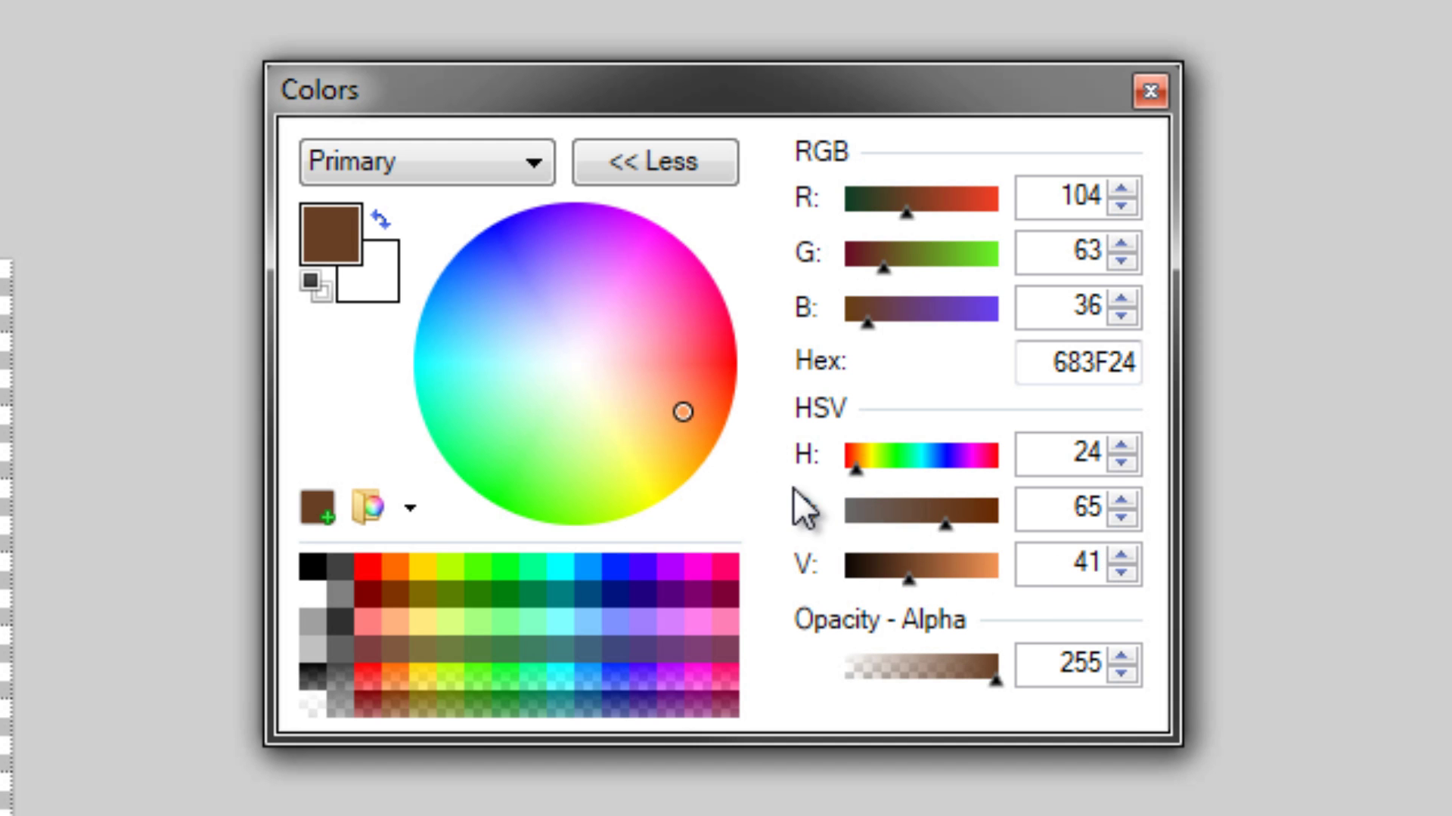
{"action": "left_click", "coordinate": [917, 570]}
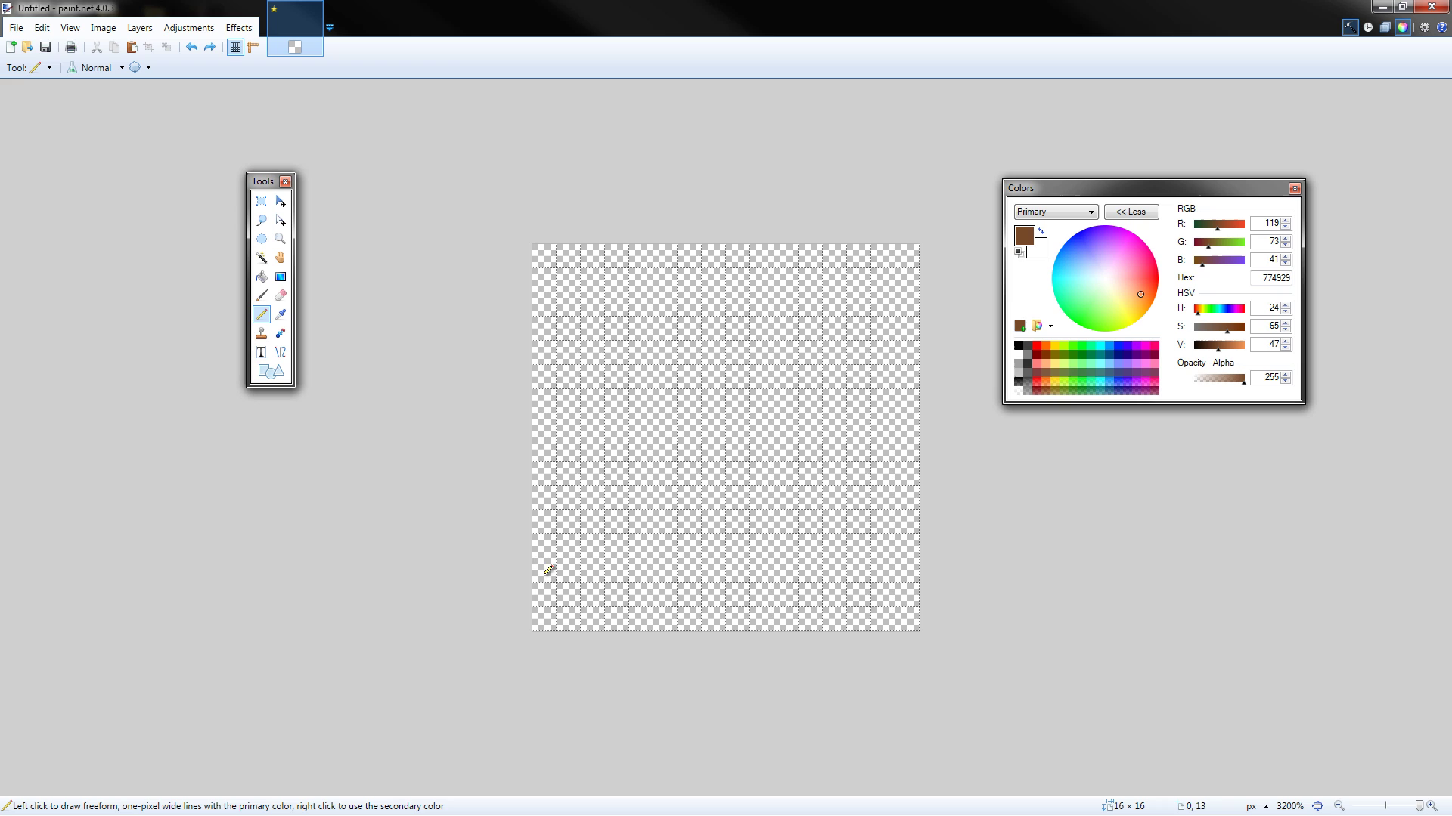
{"action": "mouse_move", "coordinate": [378, 638]}
{"action": "left_mouse_down"}
{"action": "mouse_move", "coordinate": [382, 696]}
{"action": "mouse_move", "coordinate": [456, 695]}
{"action": "left_mouse_up"}
{"action": "mouse_move", "coordinate": [605, 623]}
{"action": "left_mouse_down"}
{"action": "mouse_move", "coordinate": [616, 616]}
{"action": "mouse_move", "coordinate": [569, 569]}
{"action": "left_mouse_up"}
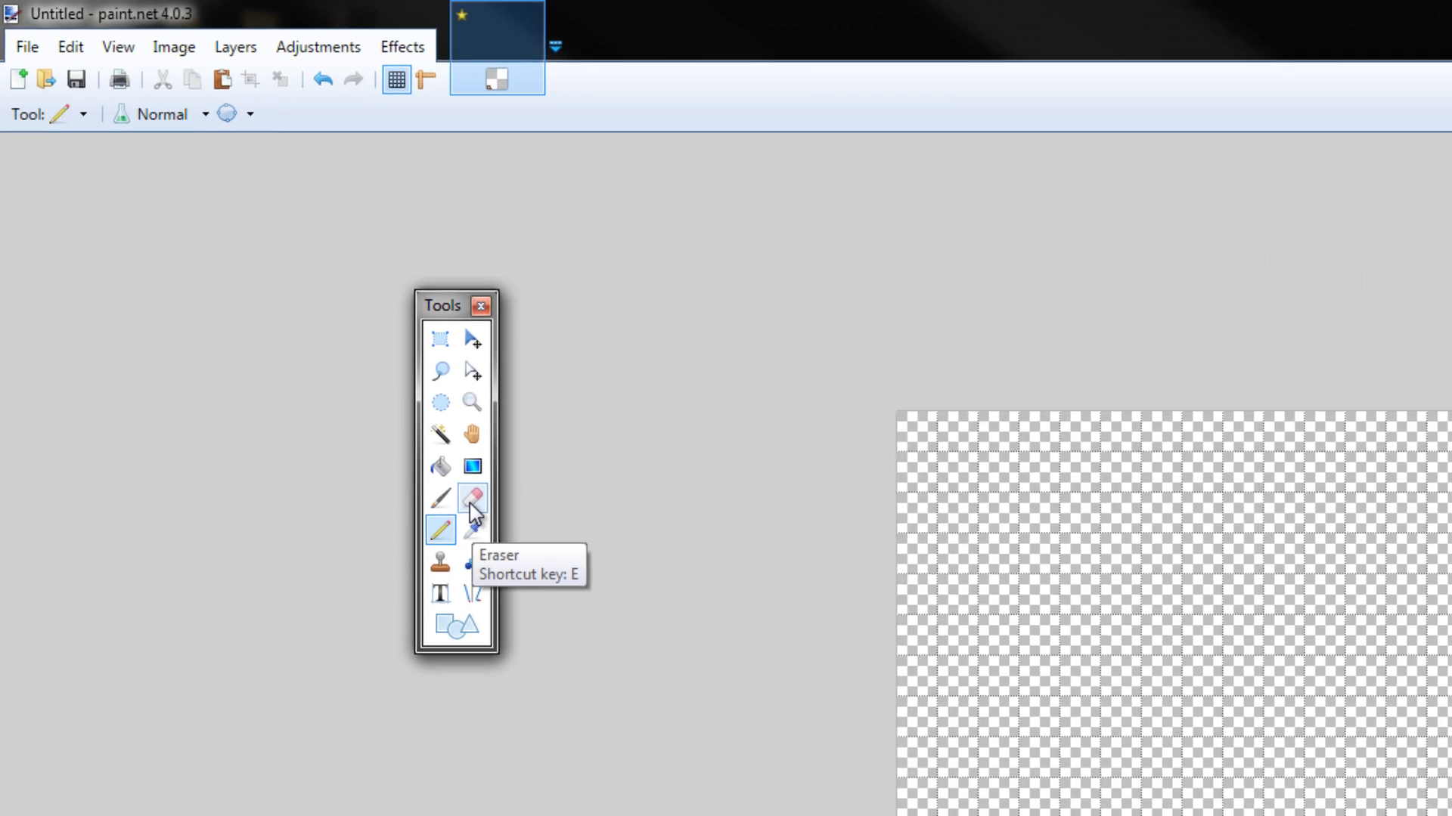
Set up the Eraser at 1-pixel width and 100% hardness with antialiasing turned off.
{"action": "left_click", "coordinate": [279, 299]}
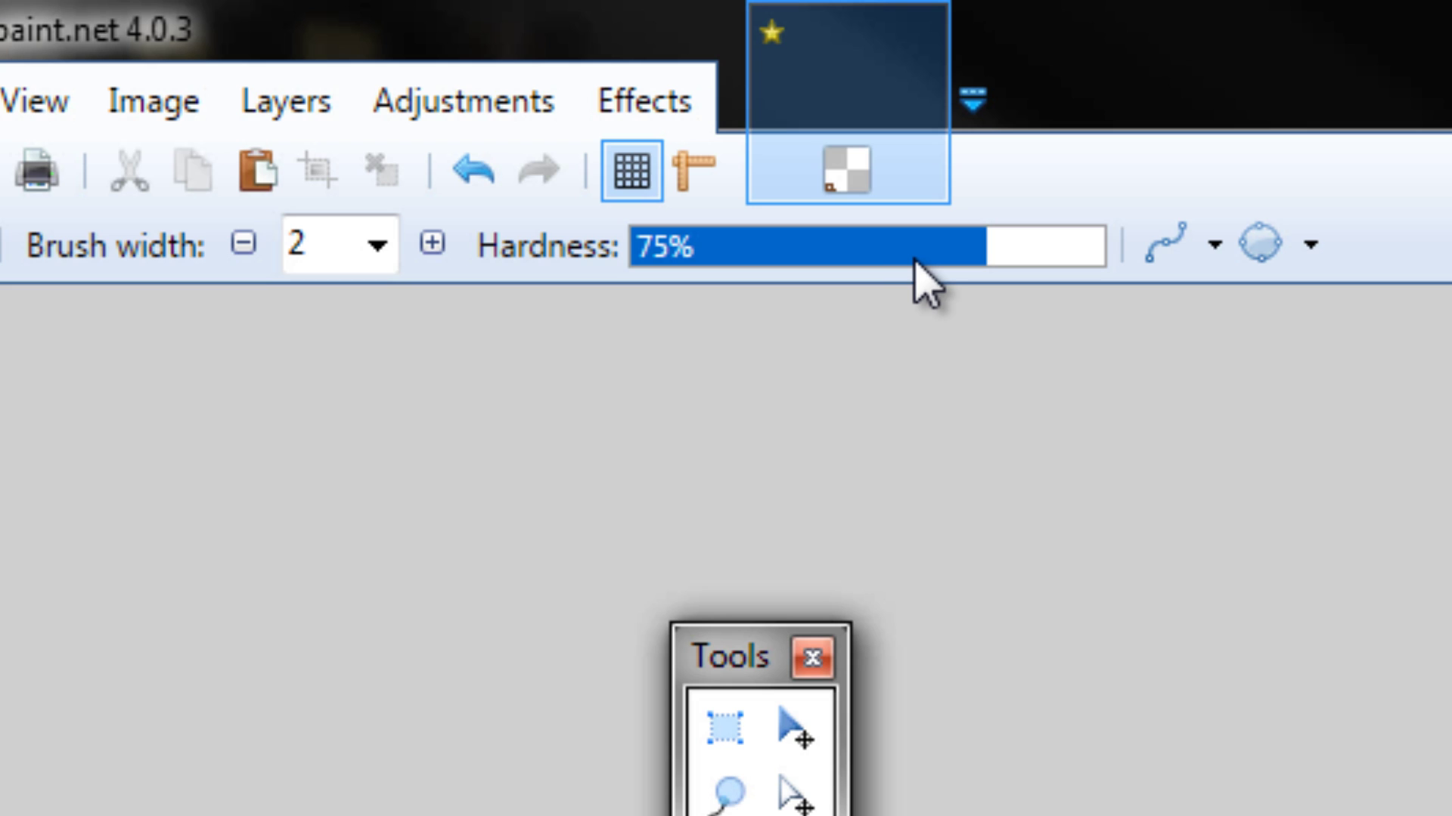
{"action": "left_click", "coordinate": [816, 259]}
{"action": "left_click_drag", "start_coordinate": [816, 260], "coordinate": [1202, 246]}
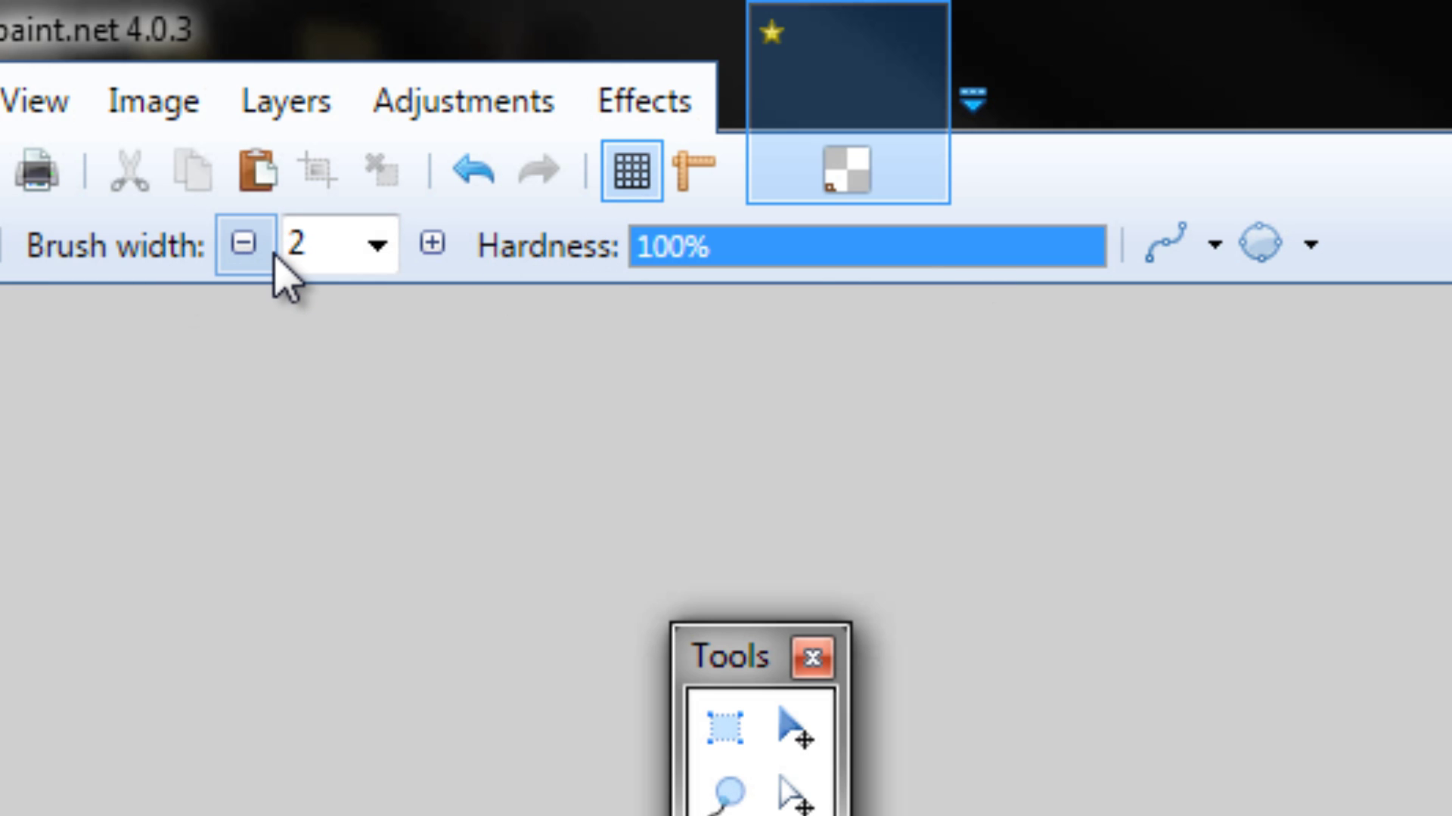
{"action": "left_click", "coordinate": [251, 257]}
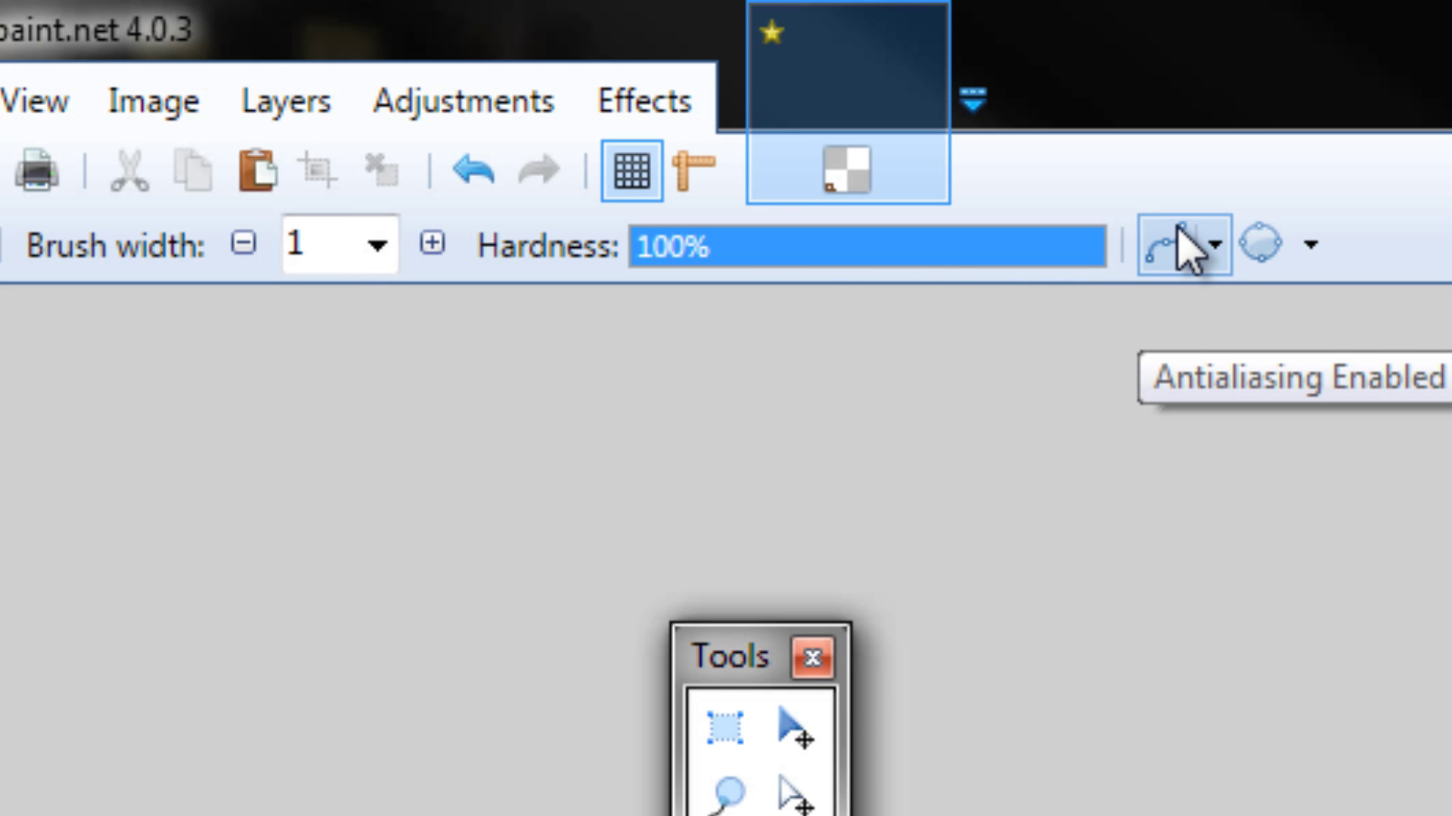
{"action": "left_click", "coordinate": [1192, 259]}
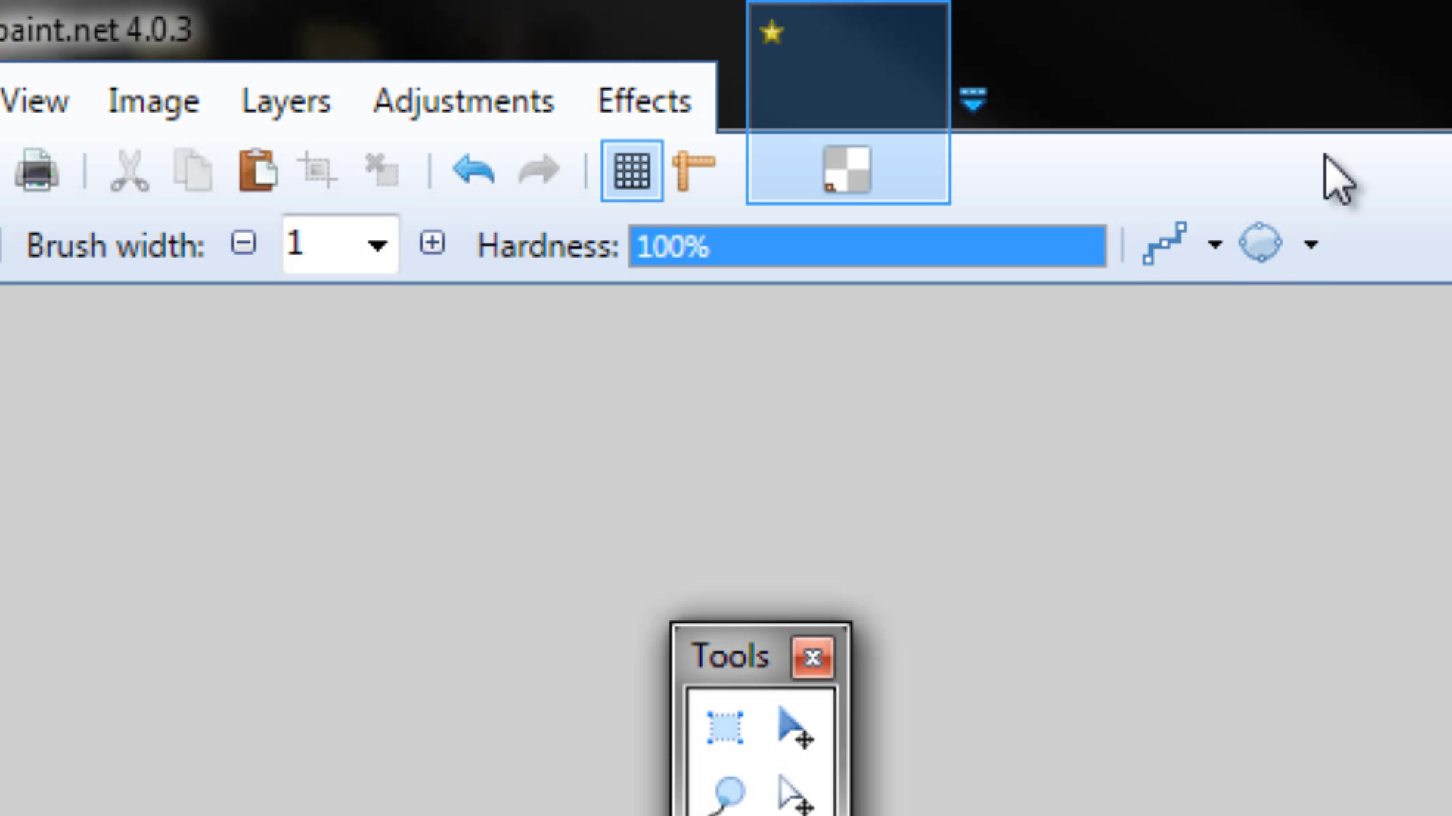
{"action": "left_click", "coordinate": [1261, 244]}
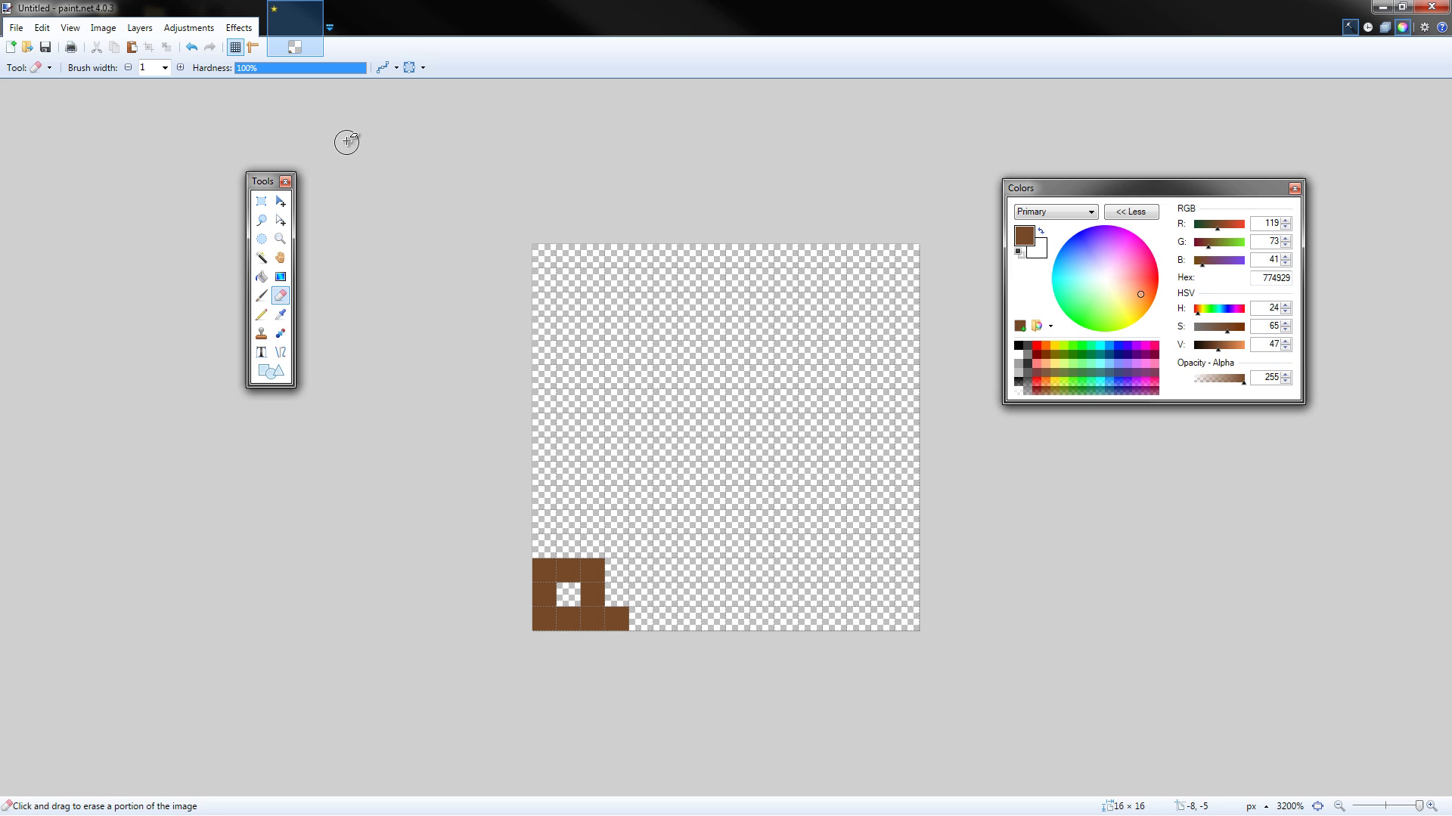
Erase the stray pixel beside the ring and darken the brown to 603B21 for the Paint Bucket.
{"action": "left_click", "coordinate": [617, 613]}
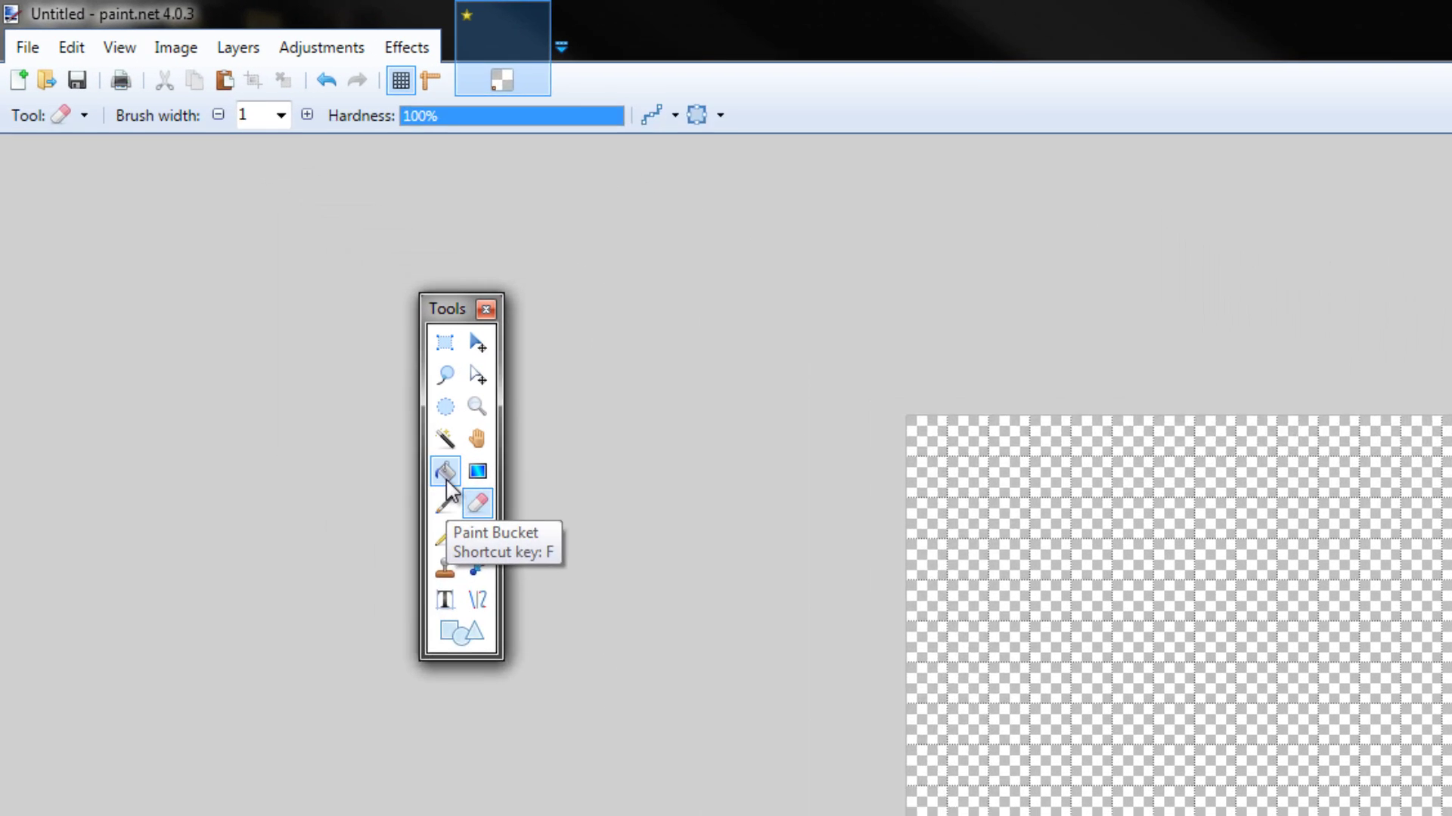
{"action": "left_click", "coordinate": [262, 279]}
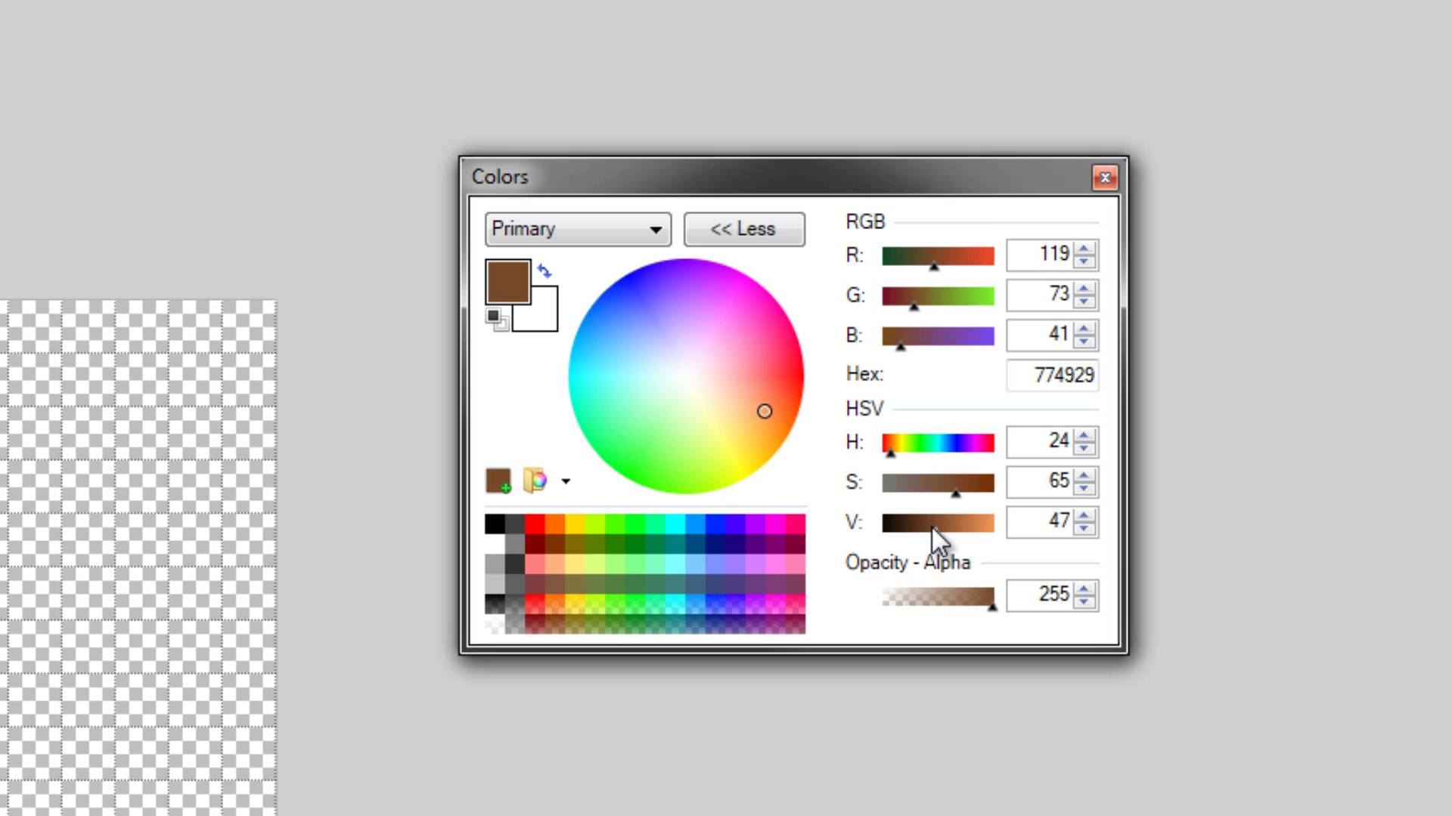
{"action": "left_click_drag", "start_coordinate": [931, 524], "coordinate": [924, 521]}
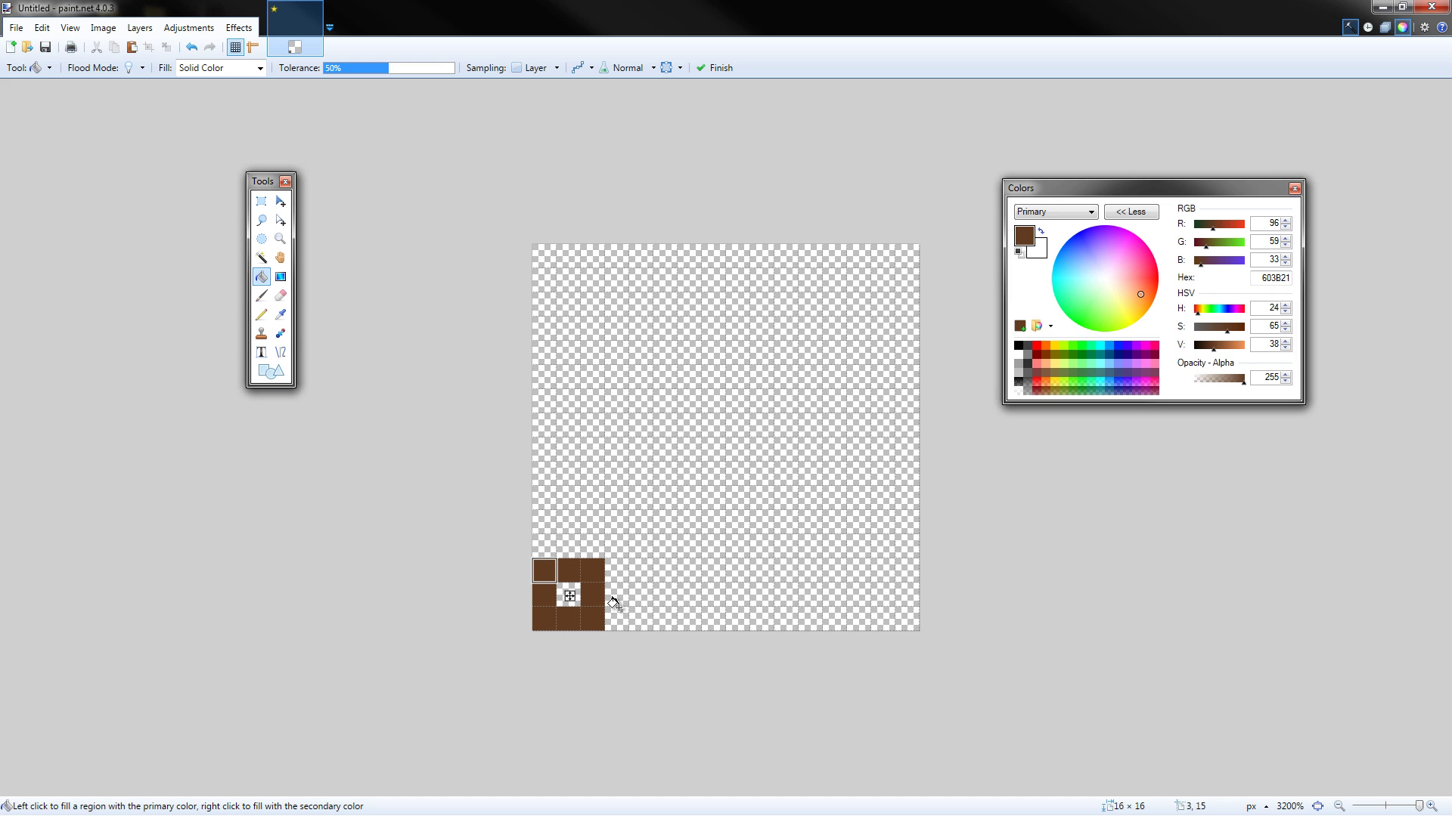
Bucket-fill the hilt ring in darker brown 603B21 with antialiasing disabled for hard edges.
{"action": "left_click", "coordinate": [579, 68]}
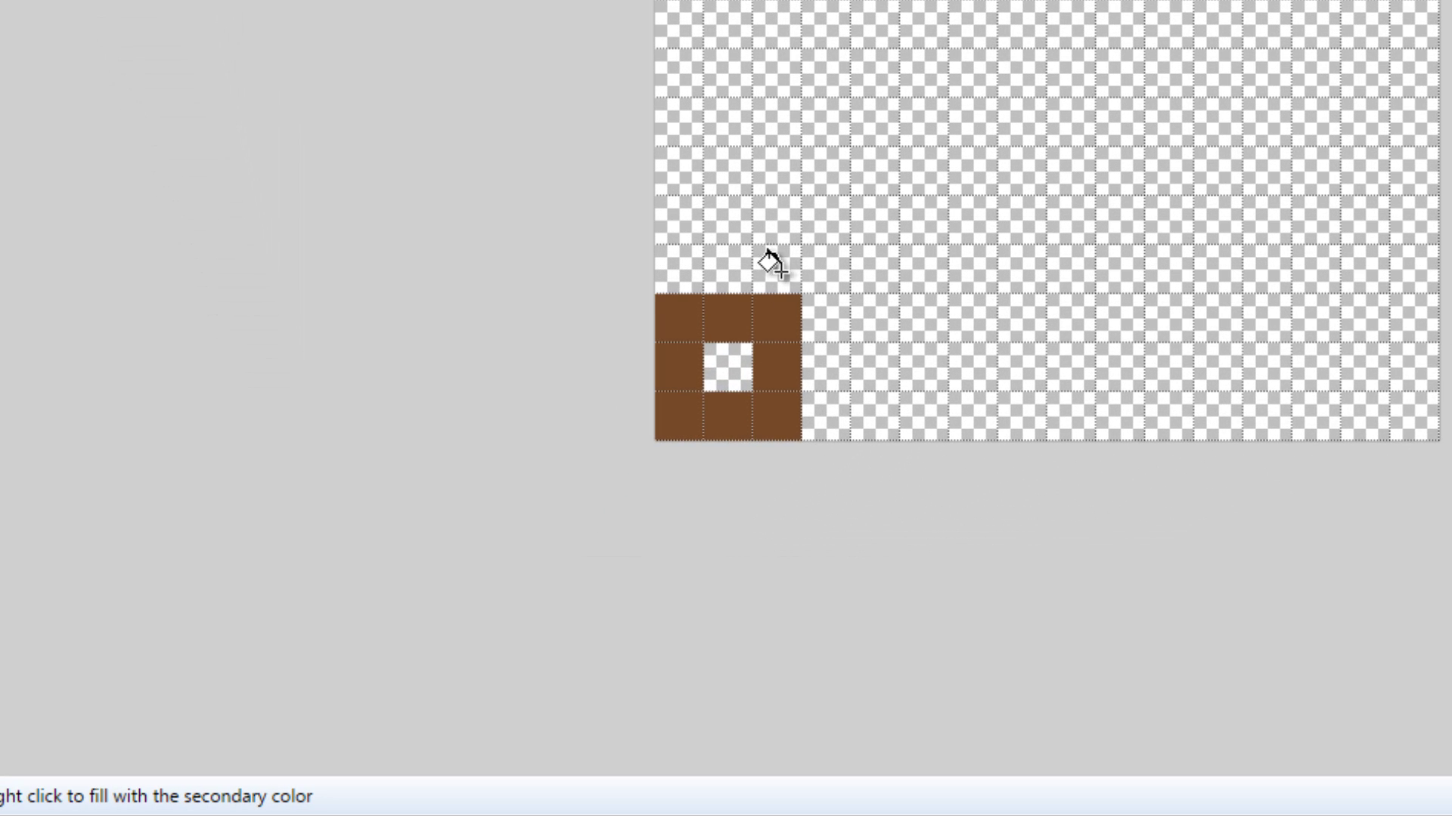
{"action": "left_click", "coordinate": [609, 558]}
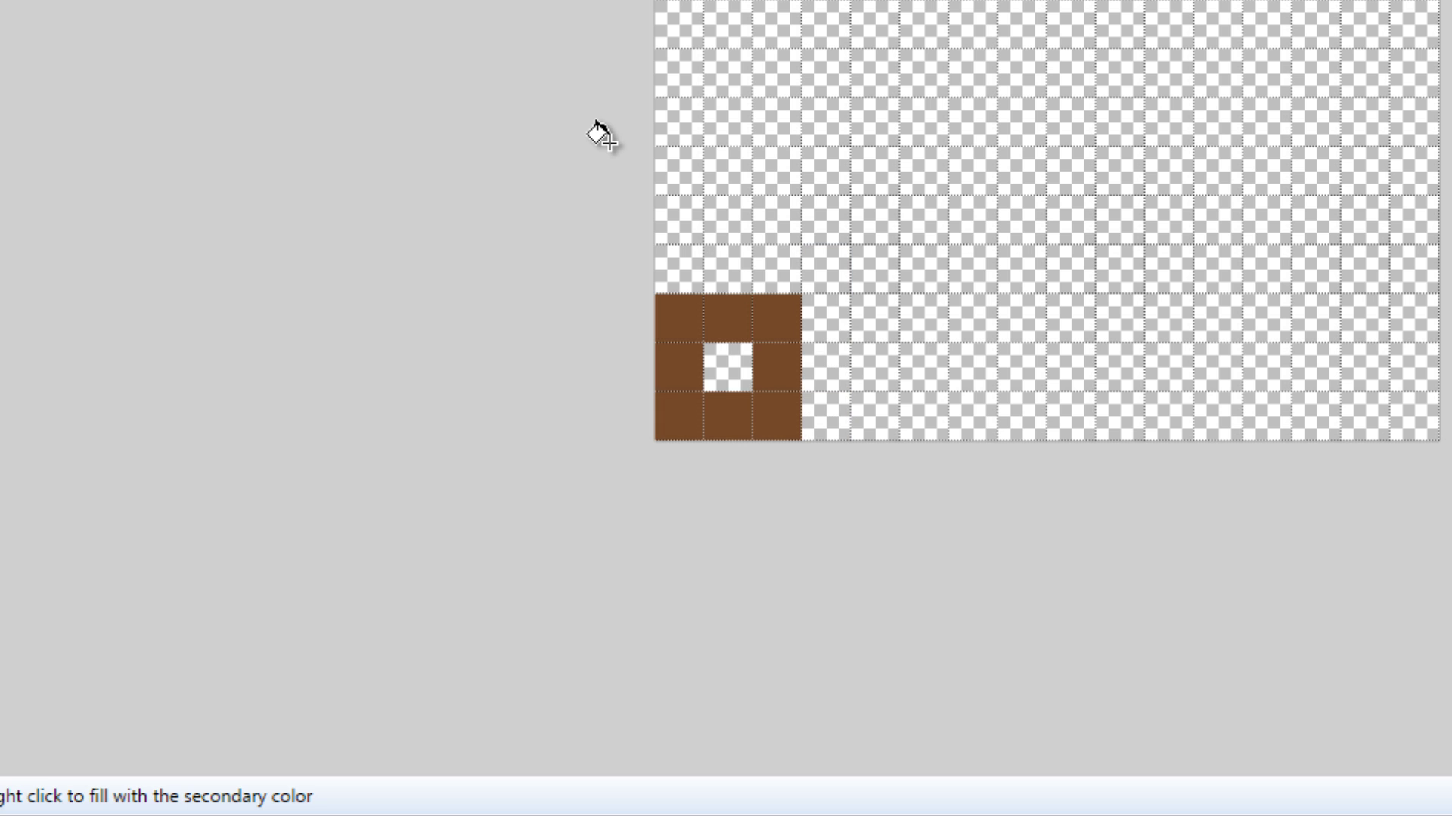
{"action": "key", "text": "ctrl+z"}
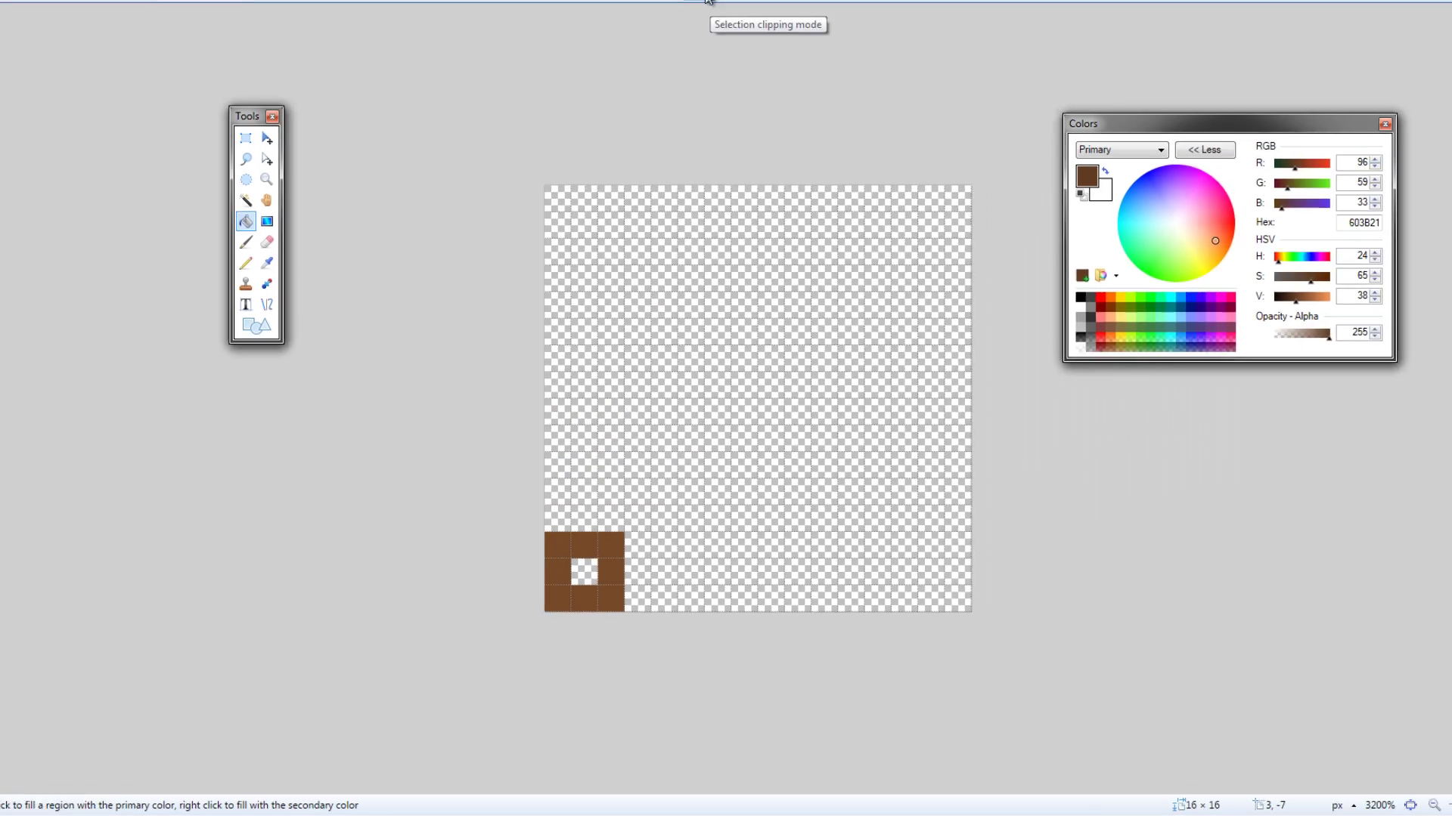
{"action": "left_click", "coordinate": [673, 67]}
{"action": "left_click", "coordinate": [660, 81]}
{"action": "left_click", "coordinate": [666, 67]}
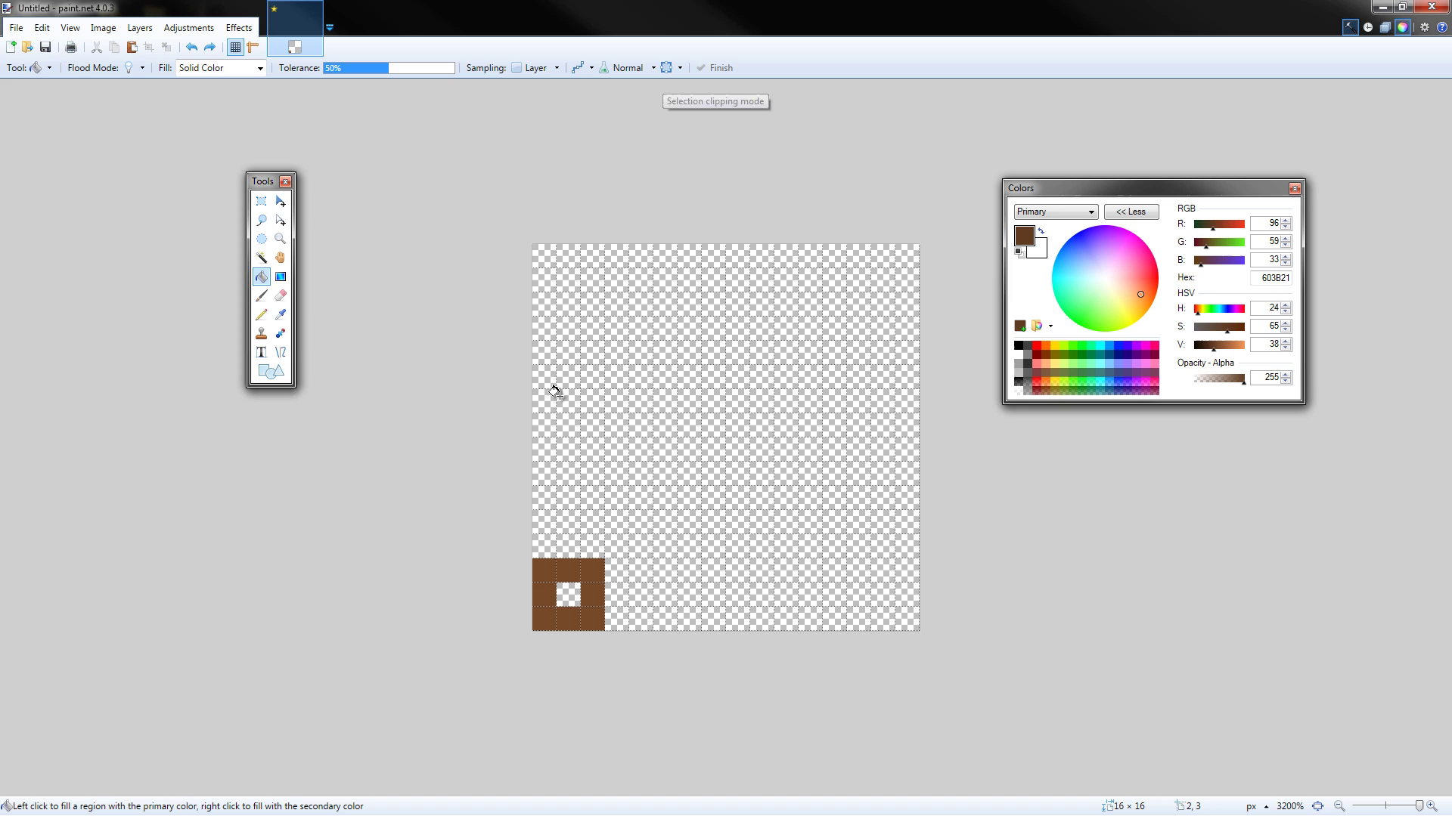
{"action": "left_click", "coordinate": [537, 569]}
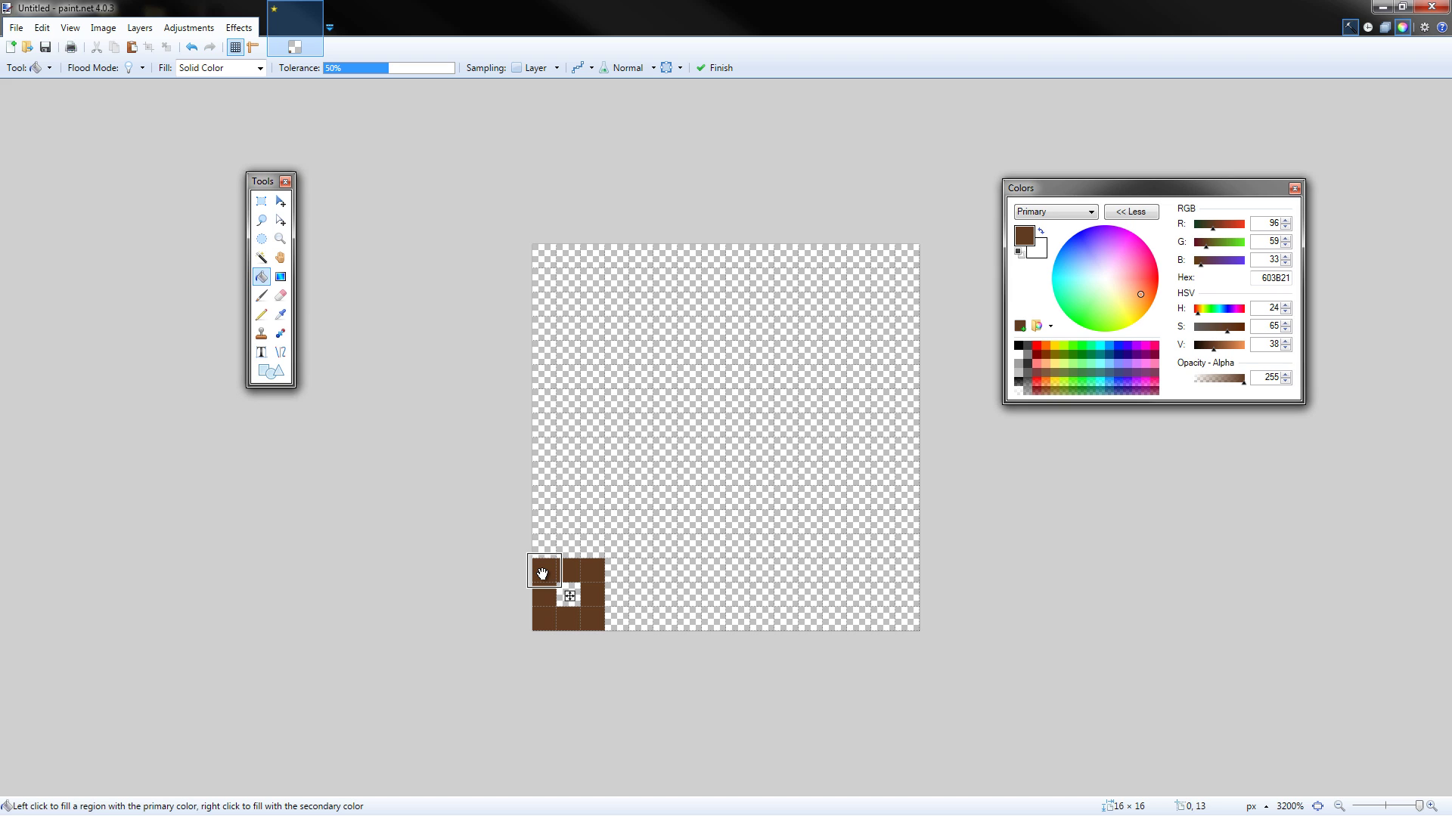
{"action": "key", "text": "Return"}
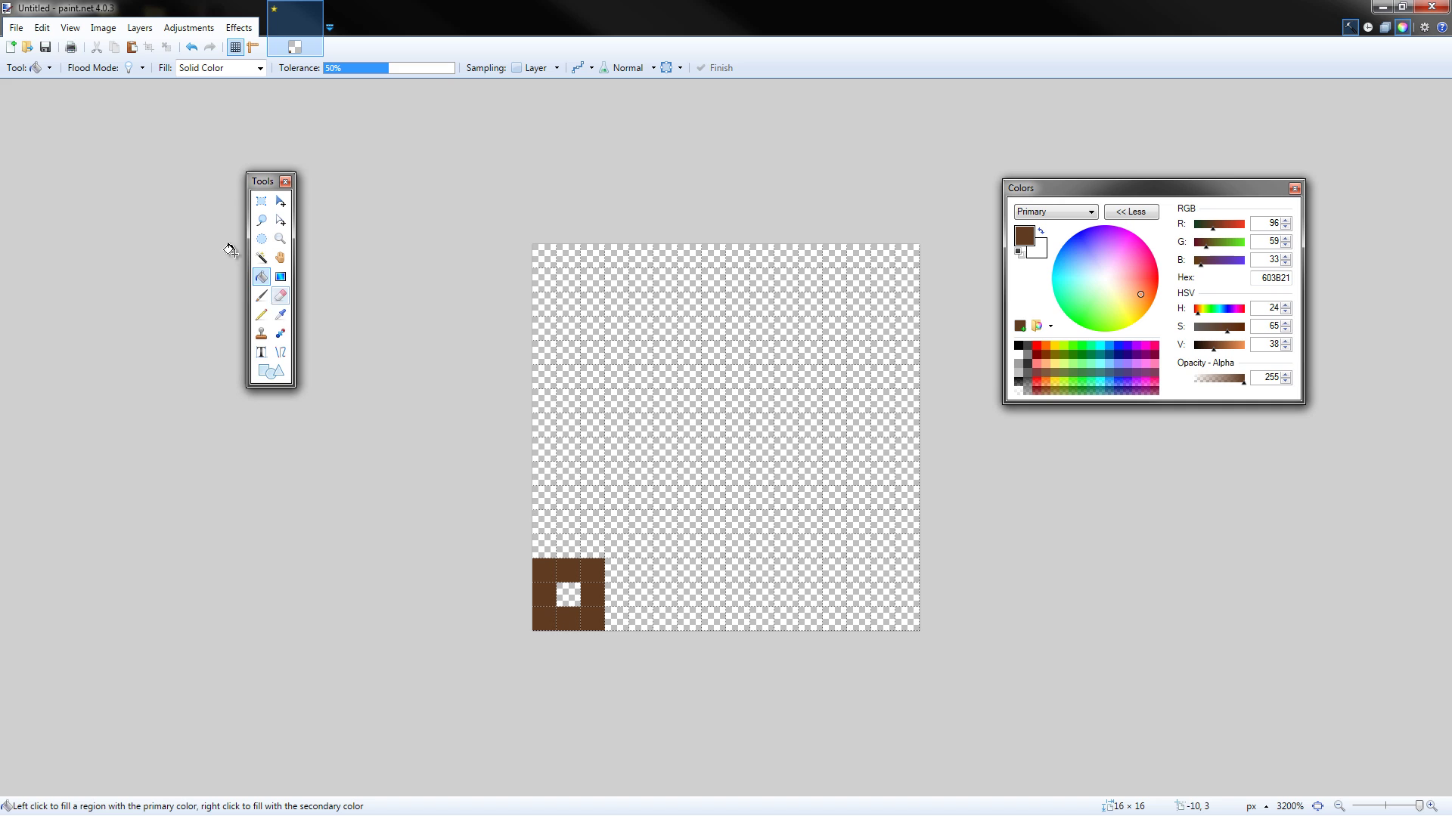
{"action": "left_click", "coordinate": [262, 314]}
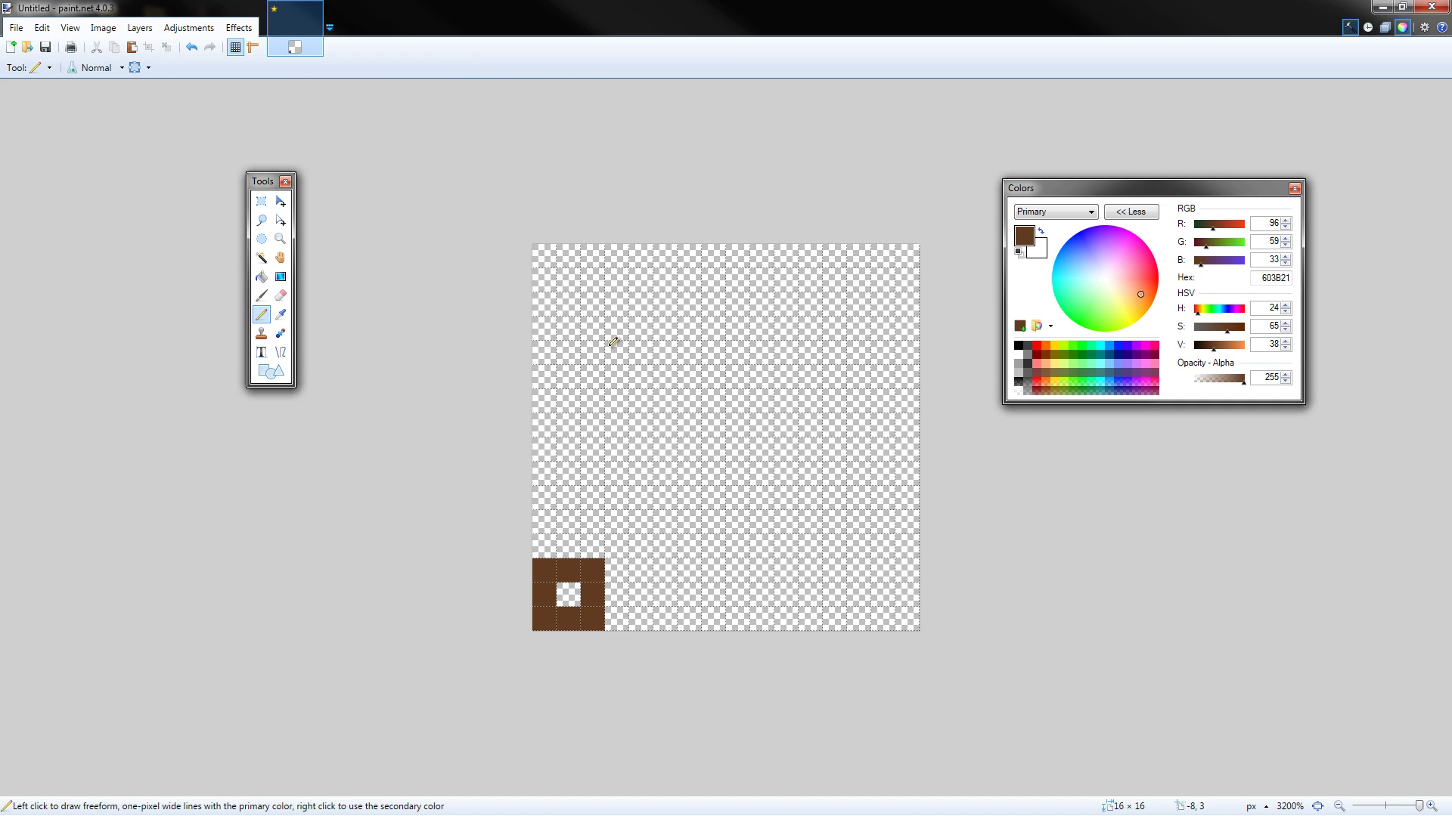
Paint the ring's empty centre pixel grey 606060.
{"action": "left_click", "coordinate": [1028, 373]}
{"action": "left_click", "coordinate": [575, 586]}
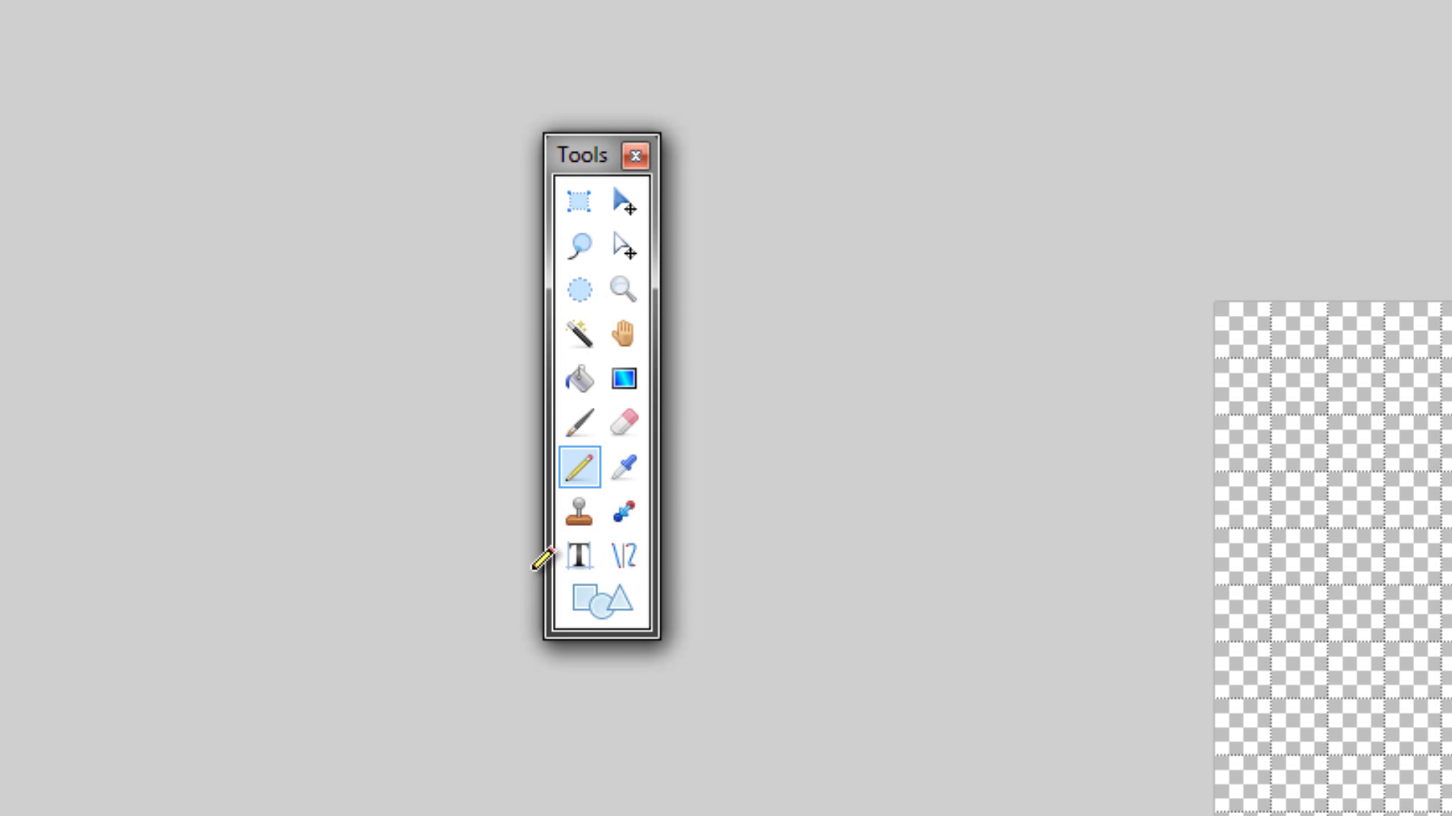
{"action": "left_click", "coordinate": [625, 558]}
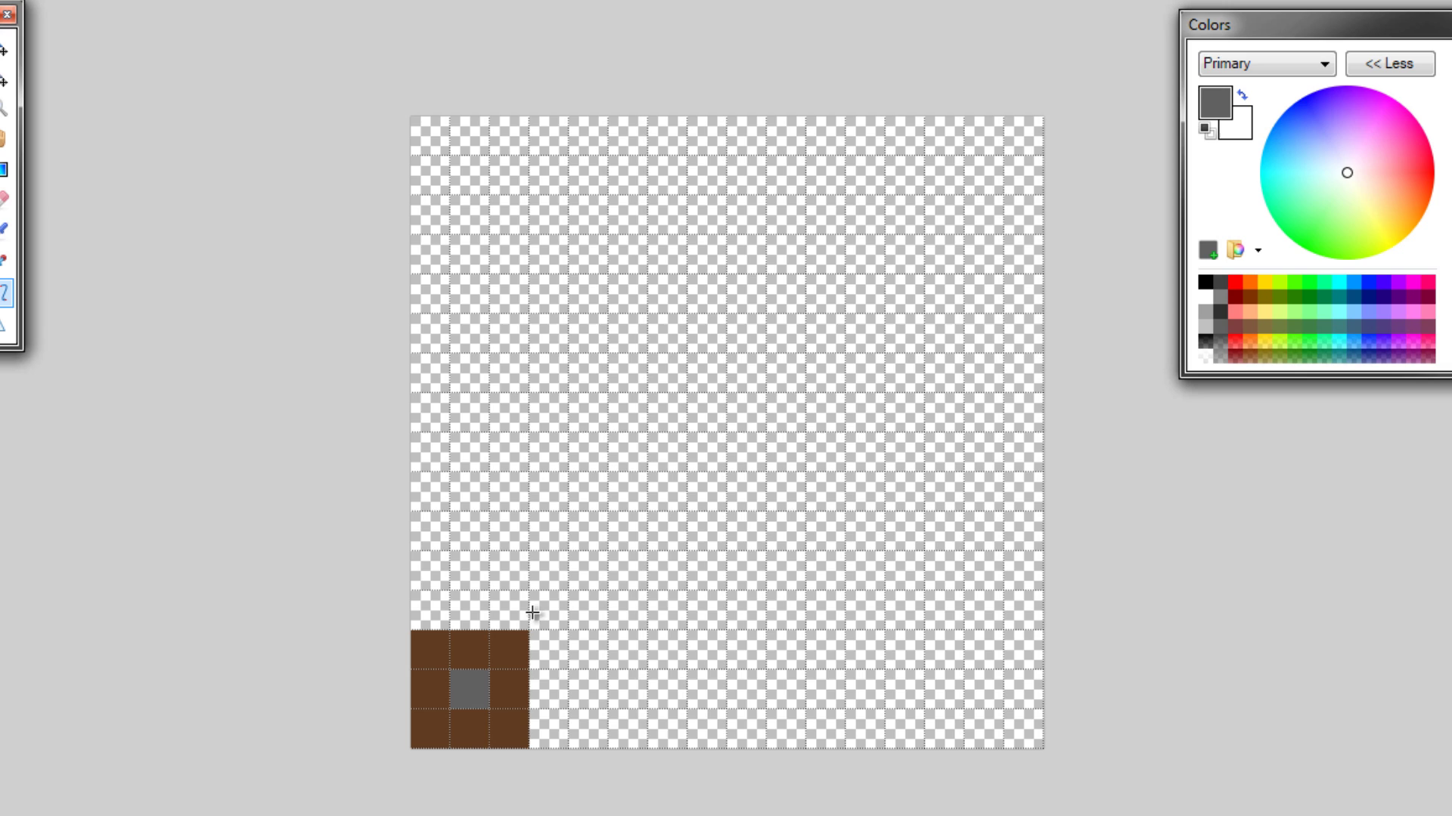
Draw two parallel grey diagonal lines up-right from the ring and fill the gaps between them.
{"action": "left_click_drag", "start_coordinate": [477, 618], "coordinate": [549, 531]}
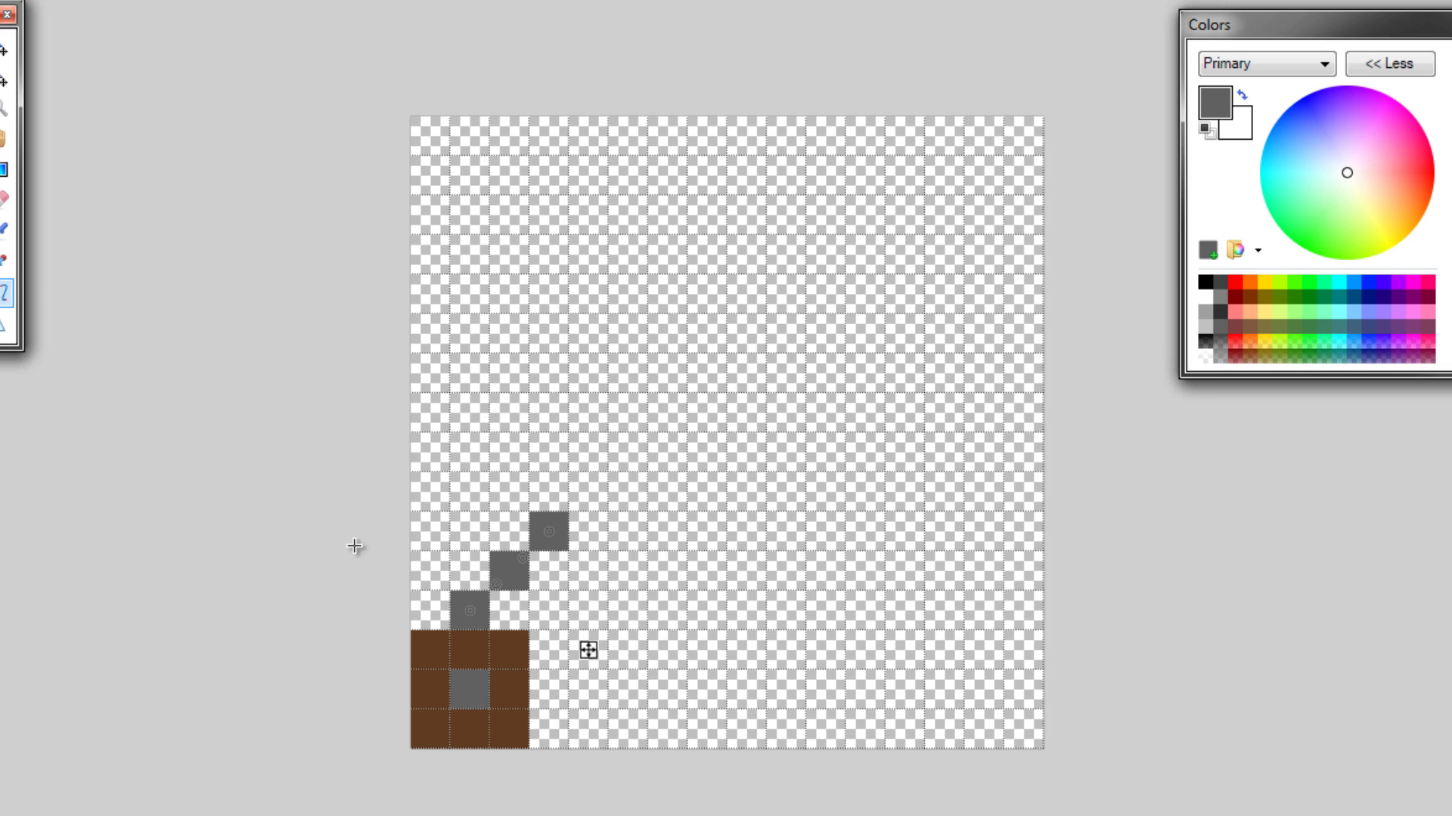
{"action": "key", "text": "ctrl+z"}
{"action": "left_click_drag", "start_coordinate": [513, 613], "coordinate": [585, 548]}
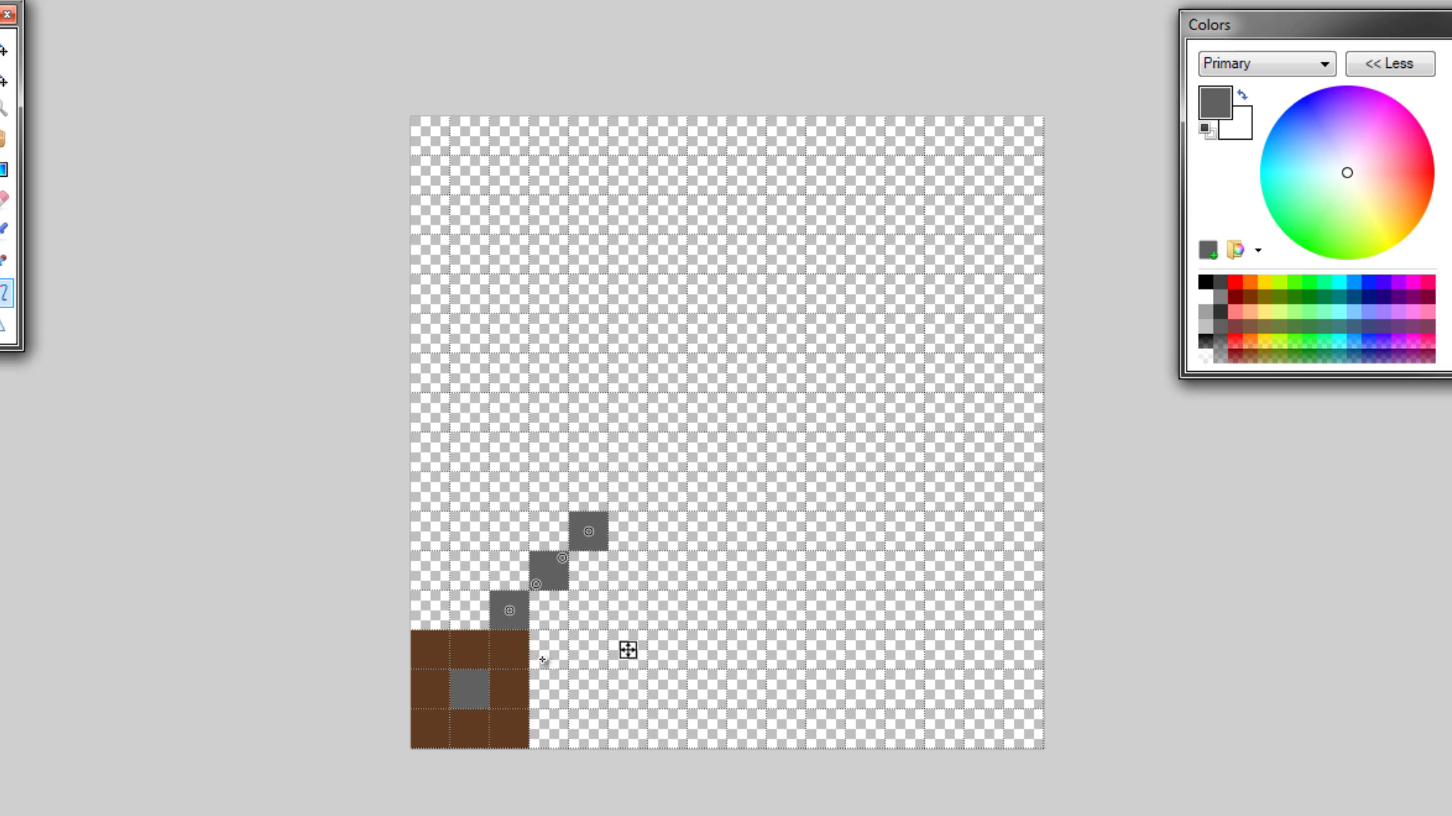
{"action": "mouse_move", "coordinate": [543, 650]}
{"action": "left_mouse_down"}
{"action": "mouse_move", "coordinate": [634, 548]}
{"action": "mouse_move", "coordinate": [643, 569]}
{"action": "mouse_move", "coordinate": [669, 570]}
{"action": "mouse_move", "coordinate": [668, 546]}
{"action": "mouse_move", "coordinate": [631, 571]}
{"action": "left_mouse_up"}
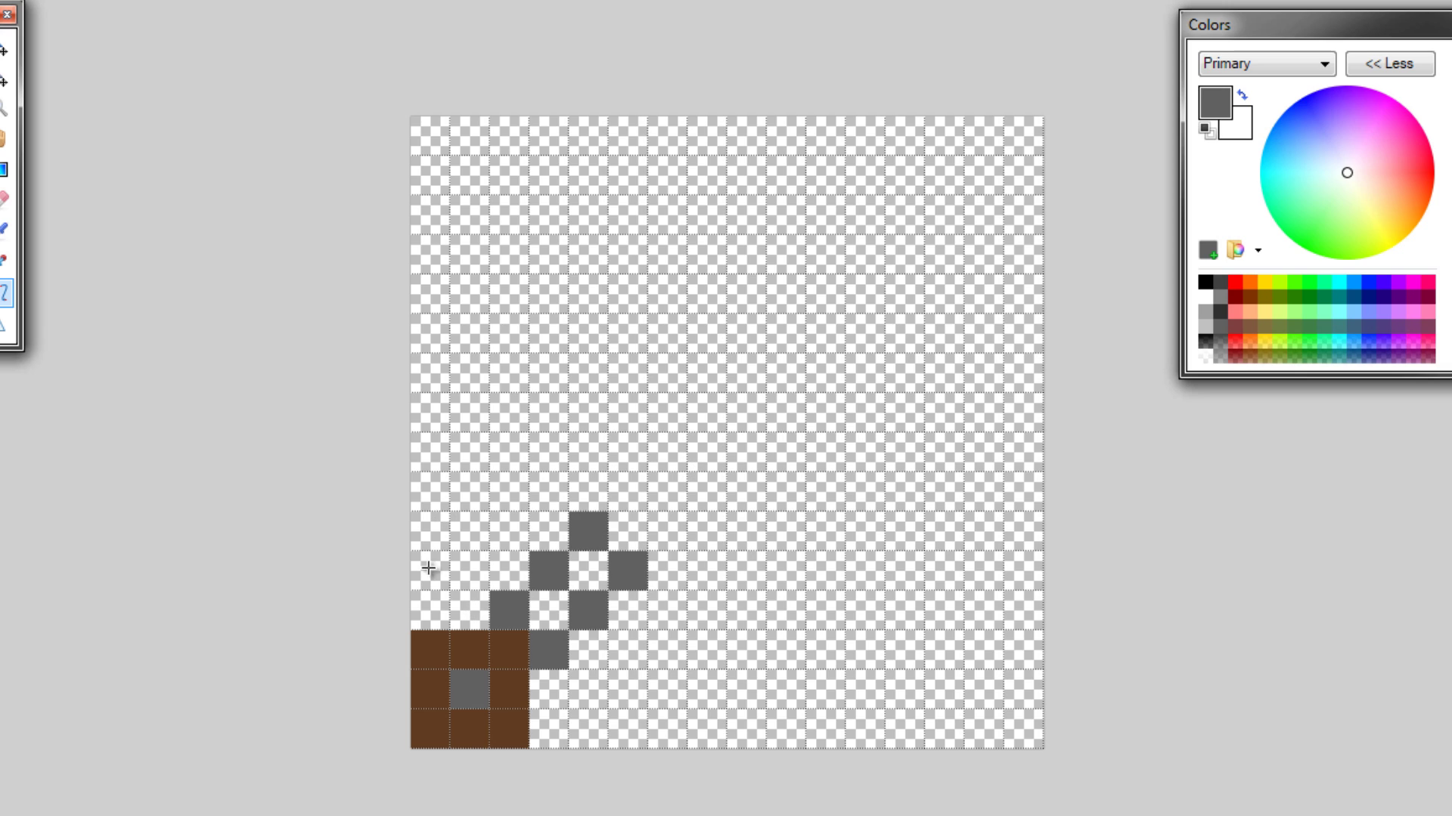
{"action": "key", "text": "p"}
{"action": "left_click", "coordinate": [555, 607]}
{"action": "left_click", "coordinate": [599, 555]}
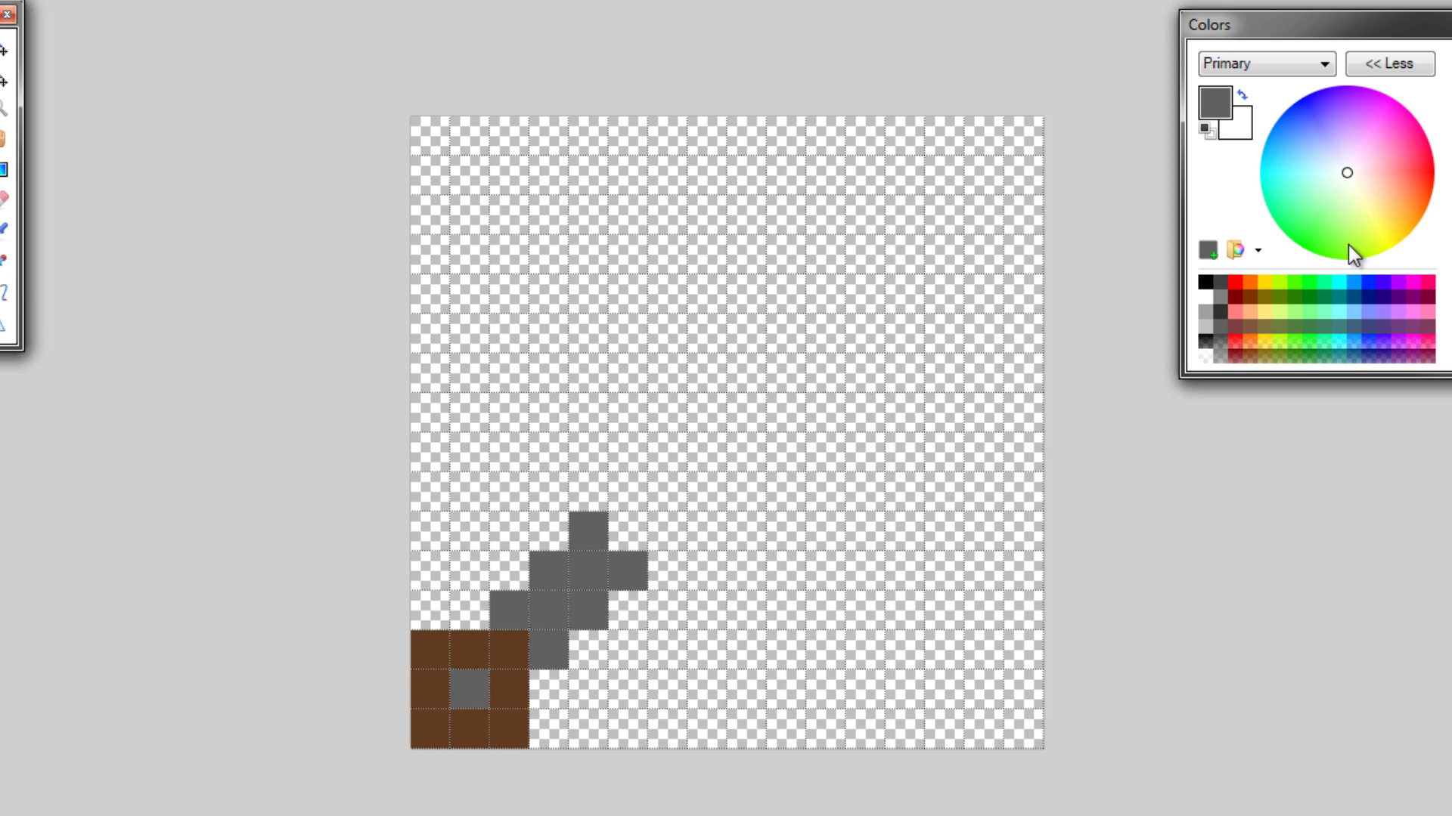
Paint the strip's centre cells and tip pixel in a darker grey.
{"action": "left_click", "coordinate": [1219, 299]}
{"action": "left_click", "coordinate": [552, 608]}
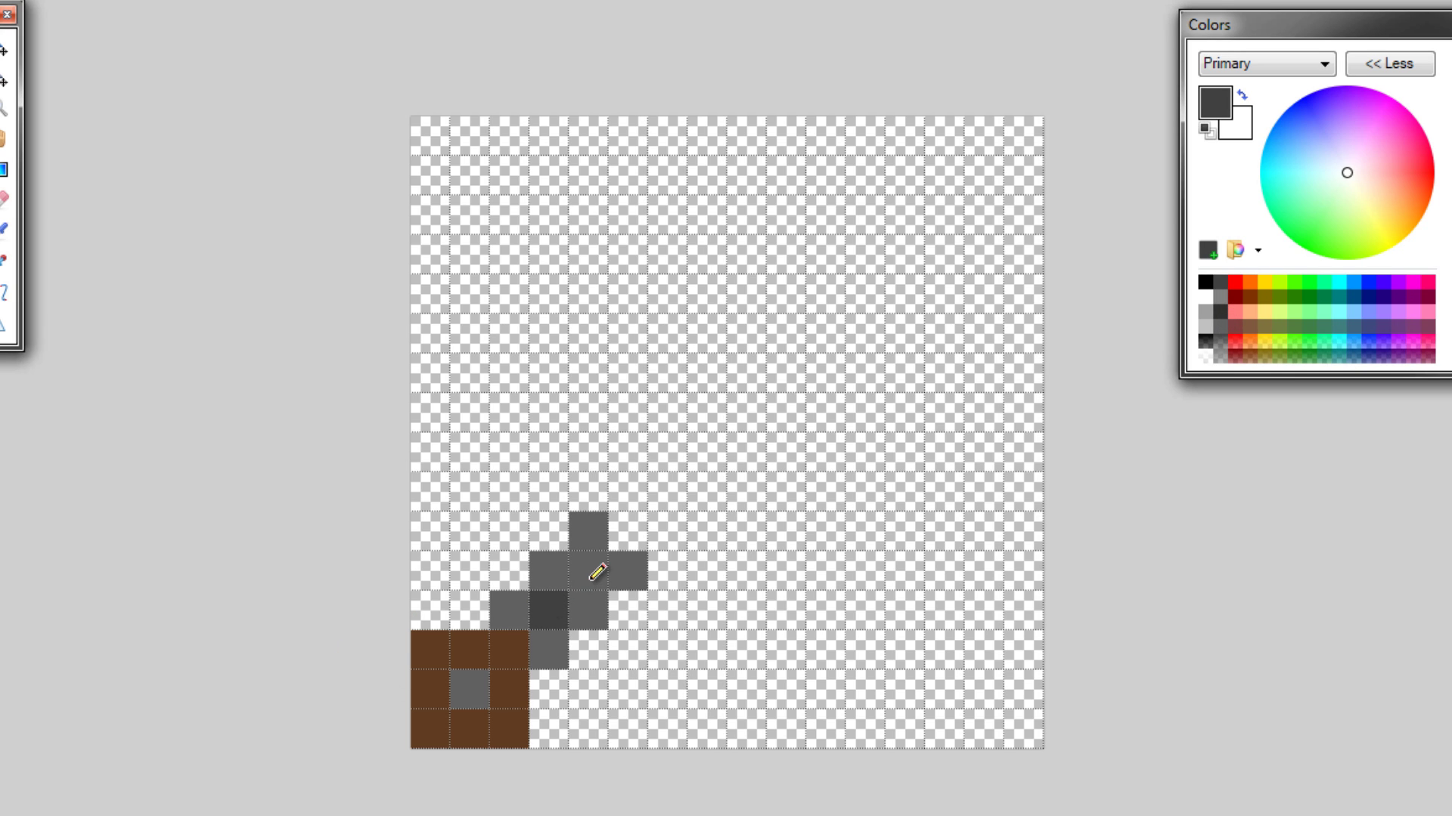
{"action": "left_click", "coordinate": [592, 578]}
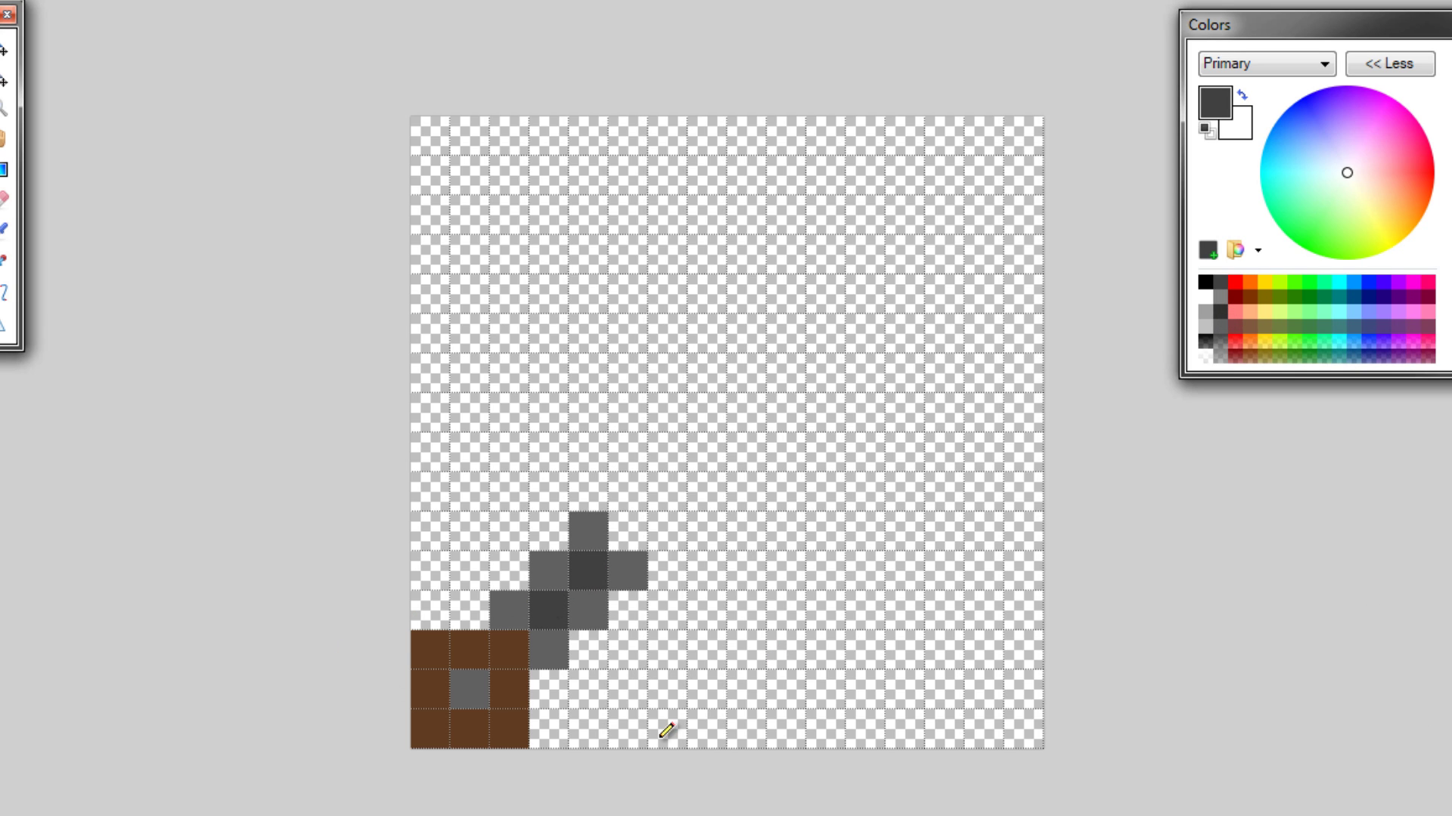
{"action": "left_click", "coordinate": [639, 547]}
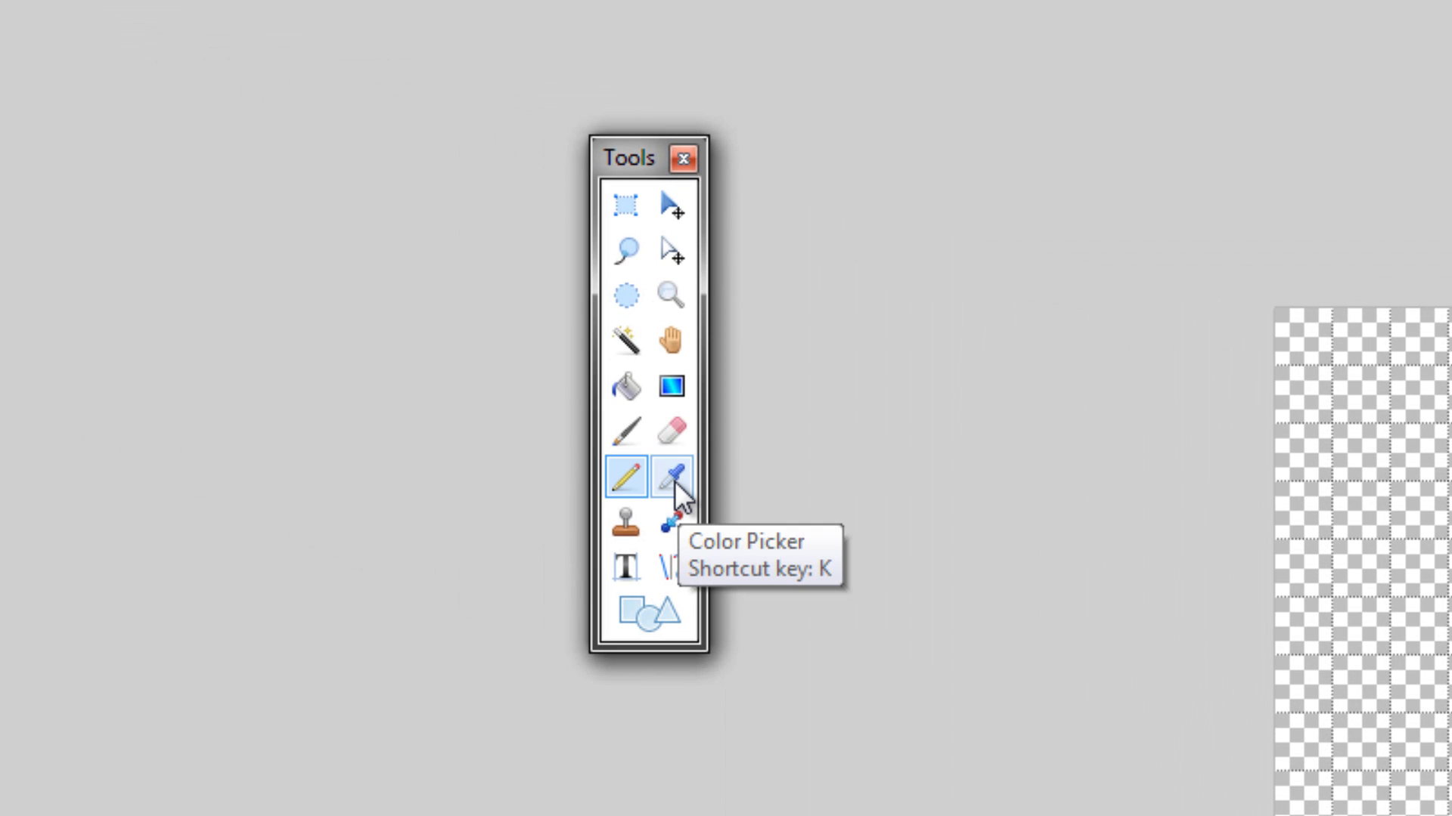
Sample the hilt brown with the Color Picker and add brown pixels around the grey tip.
{"action": "left_click", "coordinate": [675, 481]}
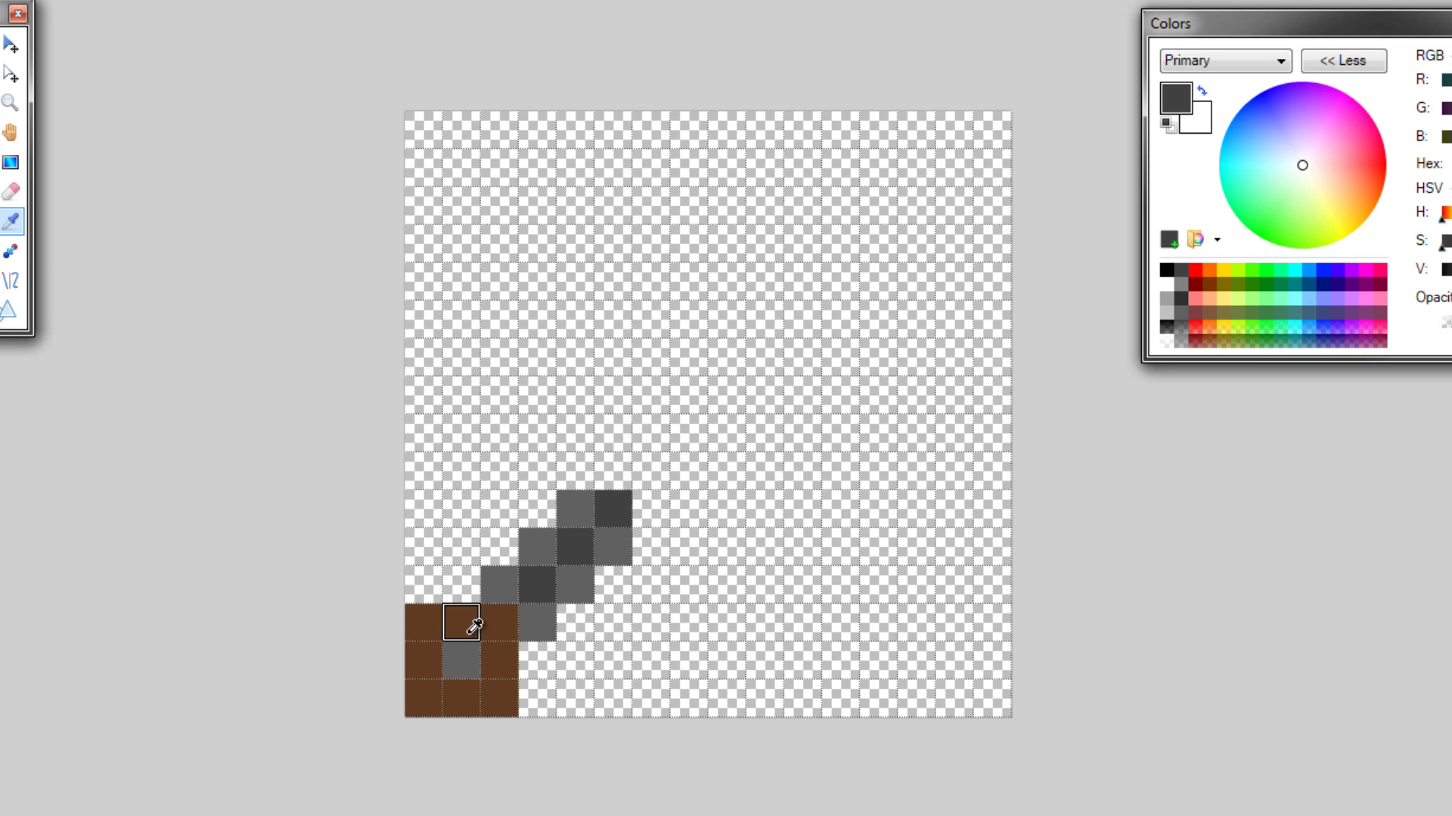
{"action": "left_click", "coordinate": [434, 656]}
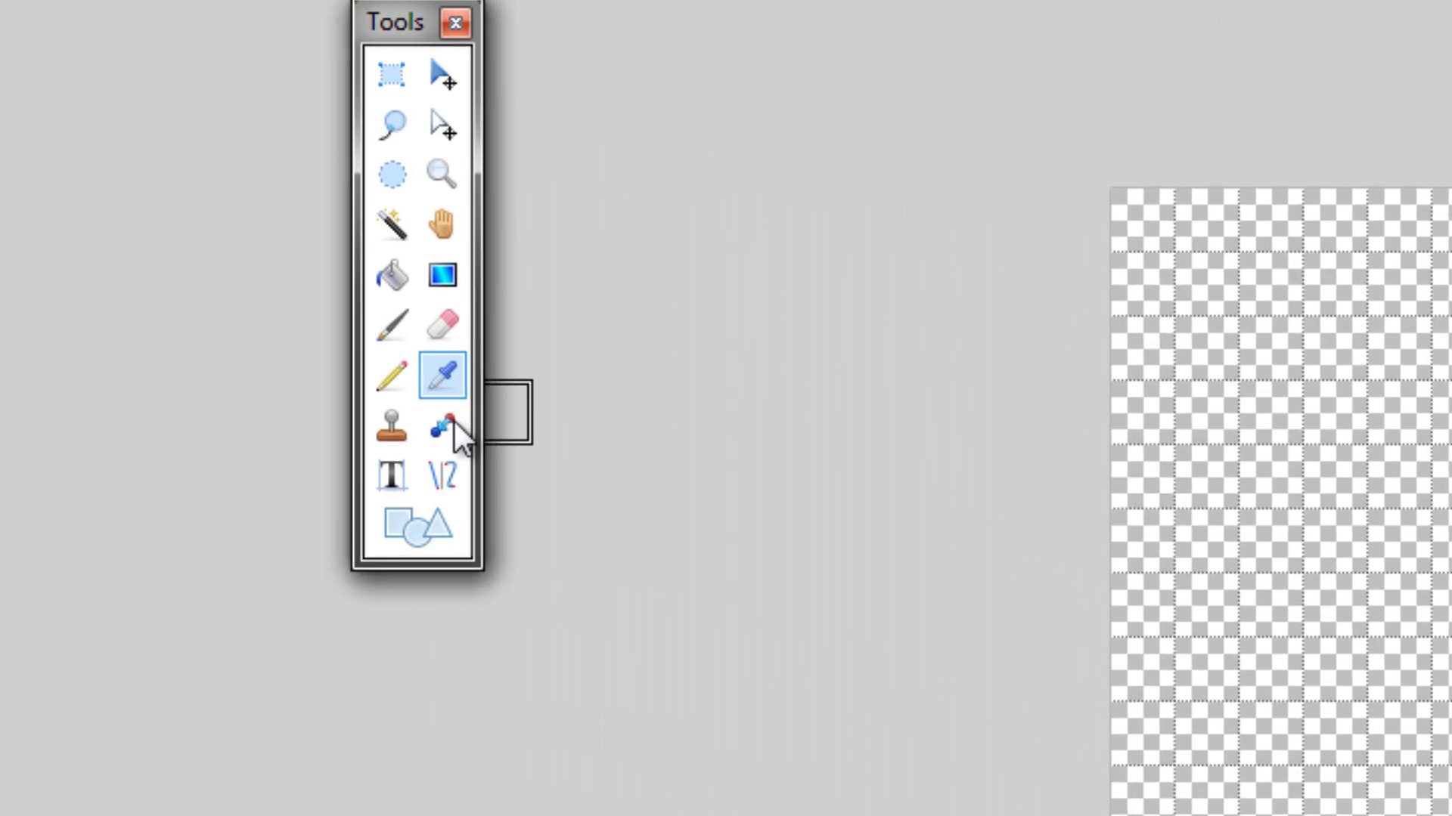
{"action": "left_click", "coordinate": [391, 376]}
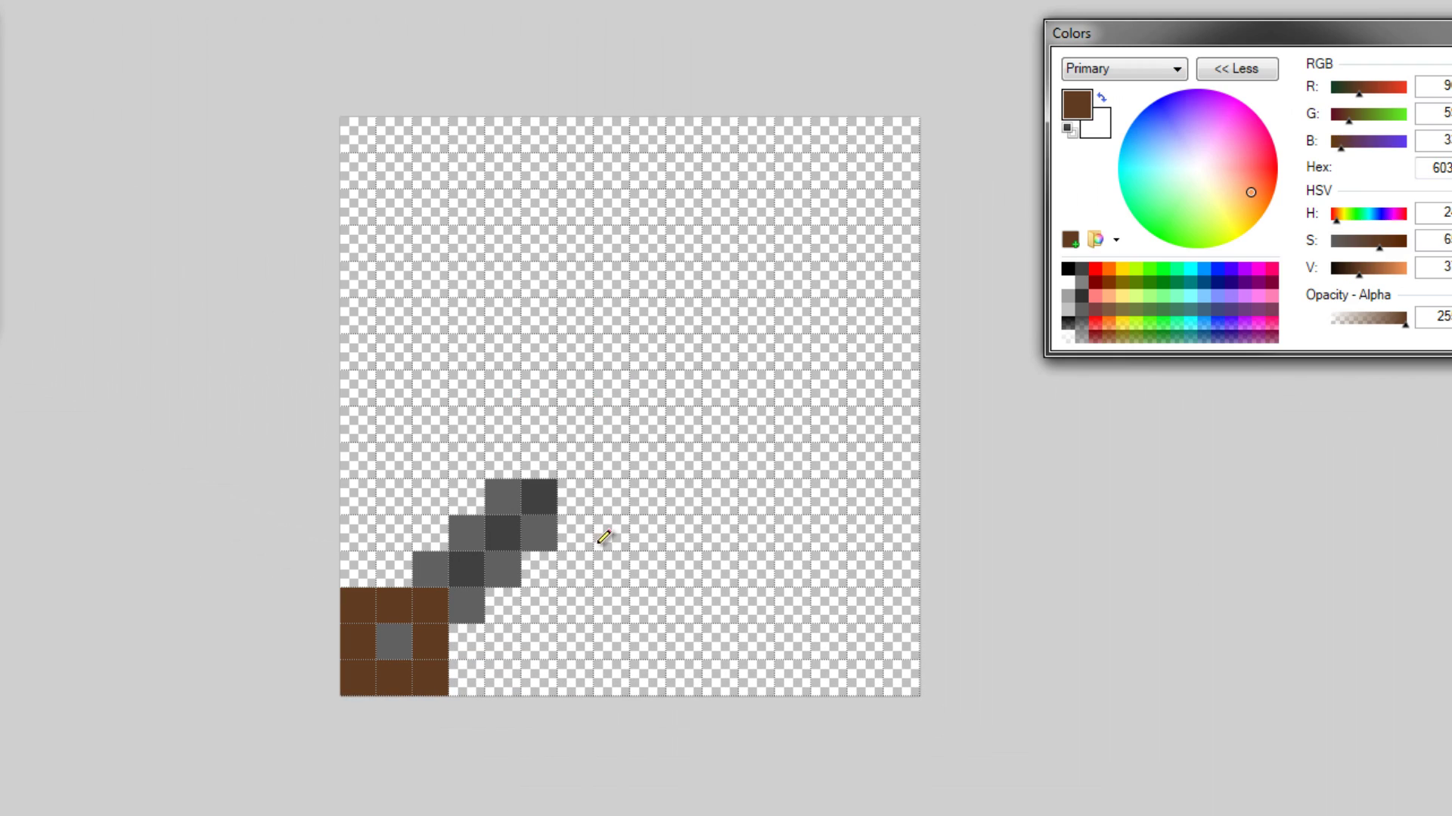
{"action": "left_click", "coordinate": [744, 538]}
{"action": "left_click", "coordinate": [713, 537]}
{"action": "left_click", "coordinate": [575, 493]}
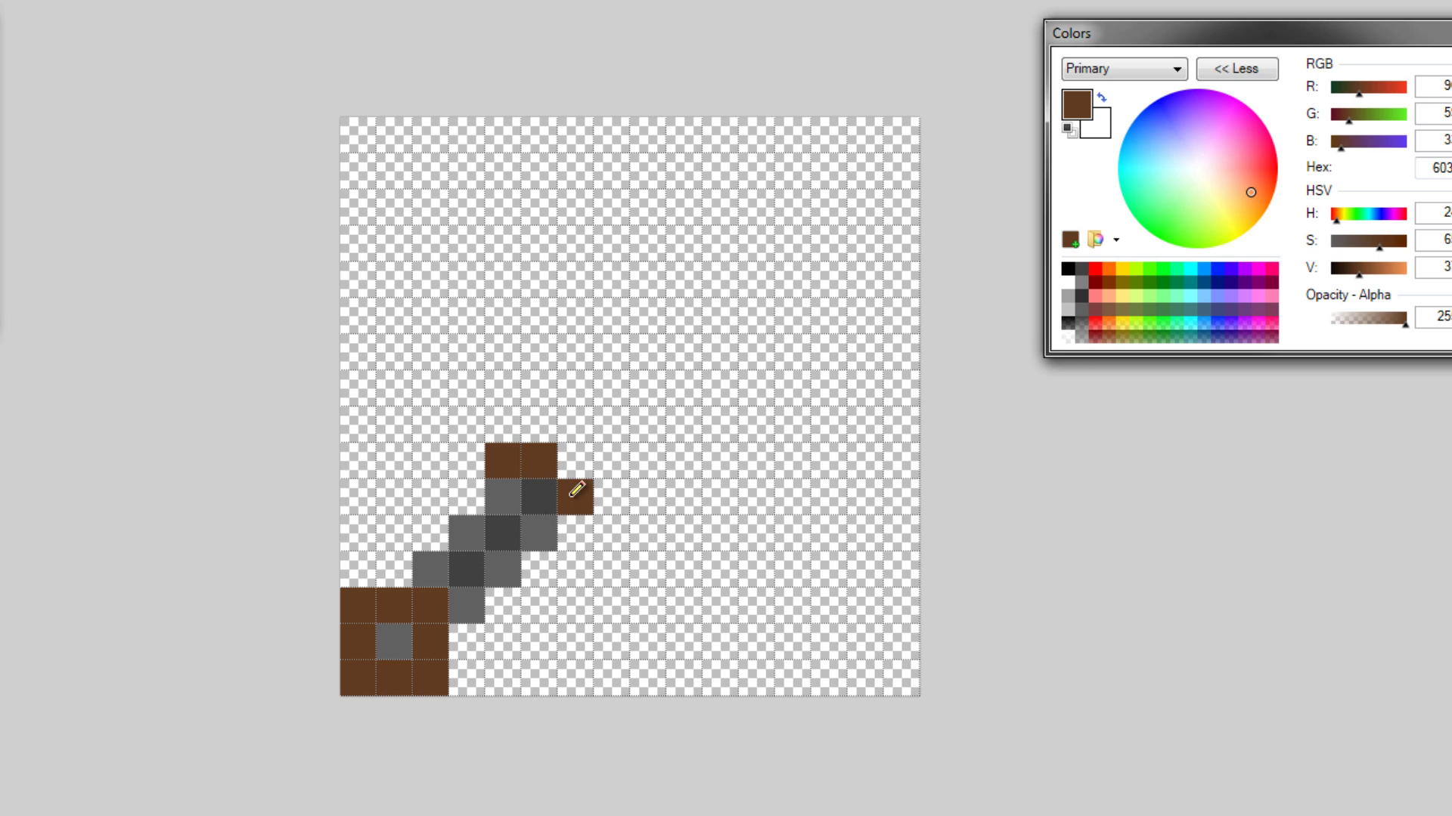
{"action": "left_click", "coordinate": [576, 531]}
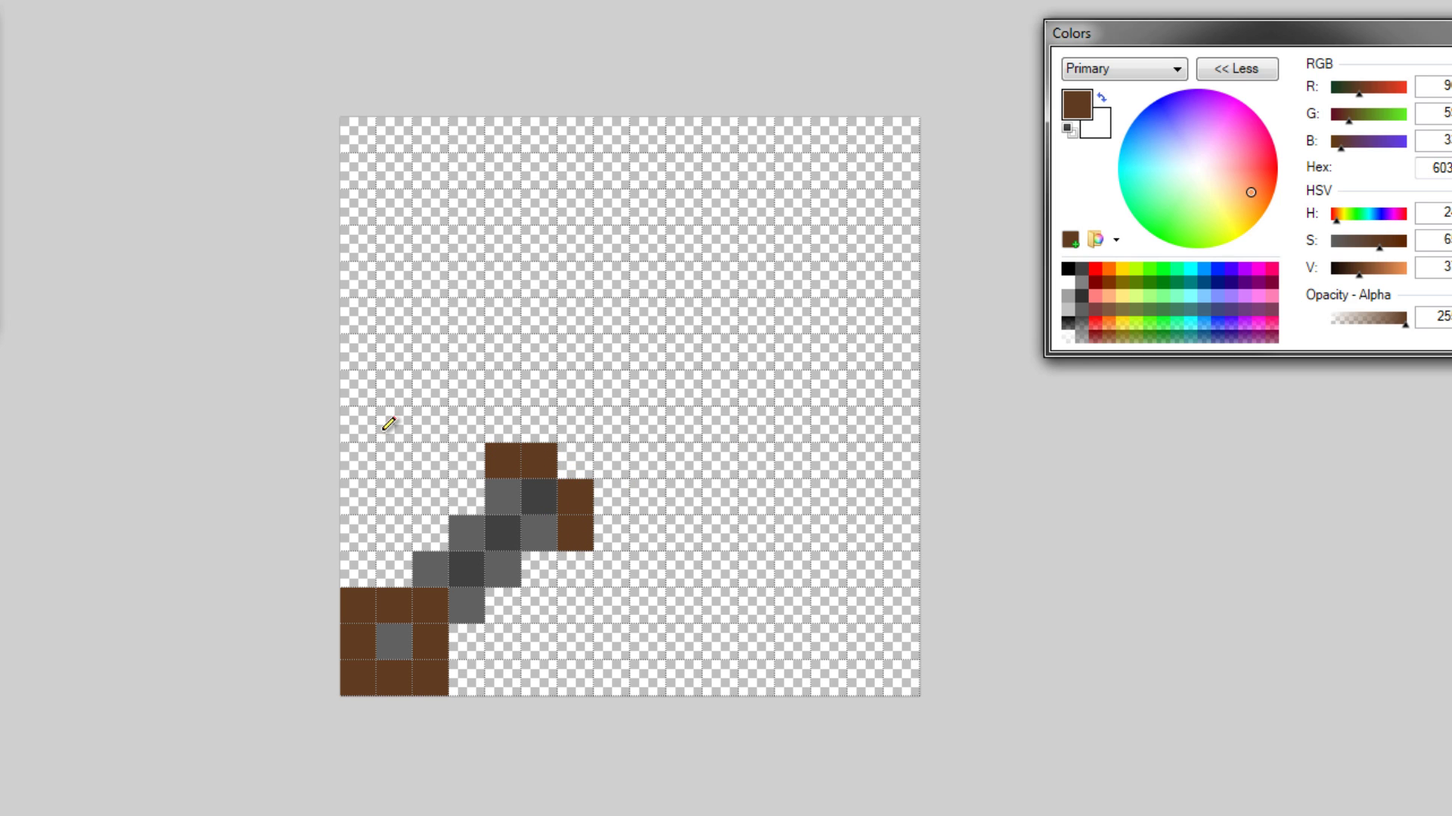
Extend the brown diagonal crossguard up-left and down-right.
{"action": "left_click", "coordinate": [503, 424]}
{"action": "left_click", "coordinate": [468, 421]}
{"action": "left_click", "coordinate": [467, 388]}
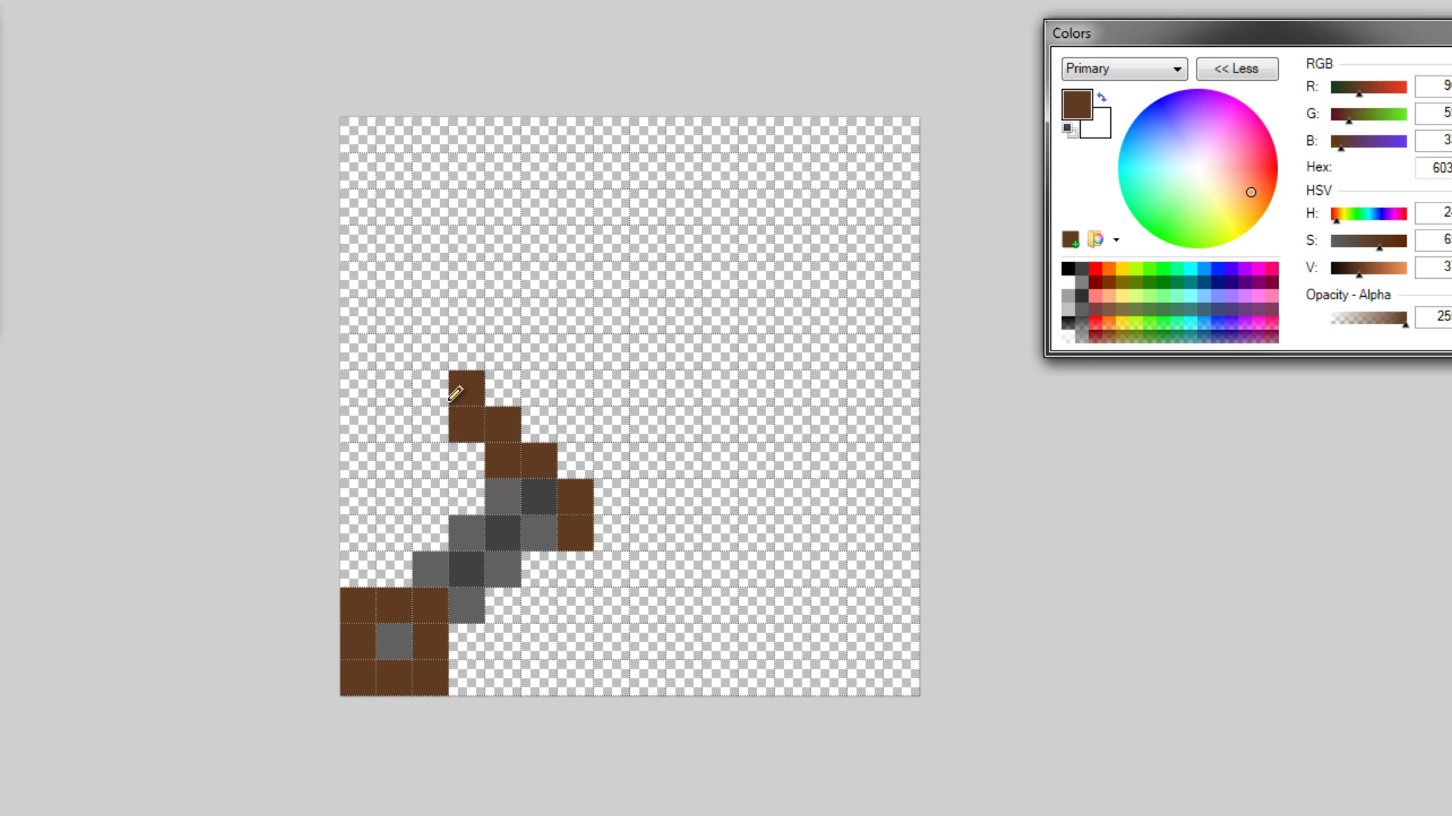
{"action": "left_click", "coordinate": [430, 387]}
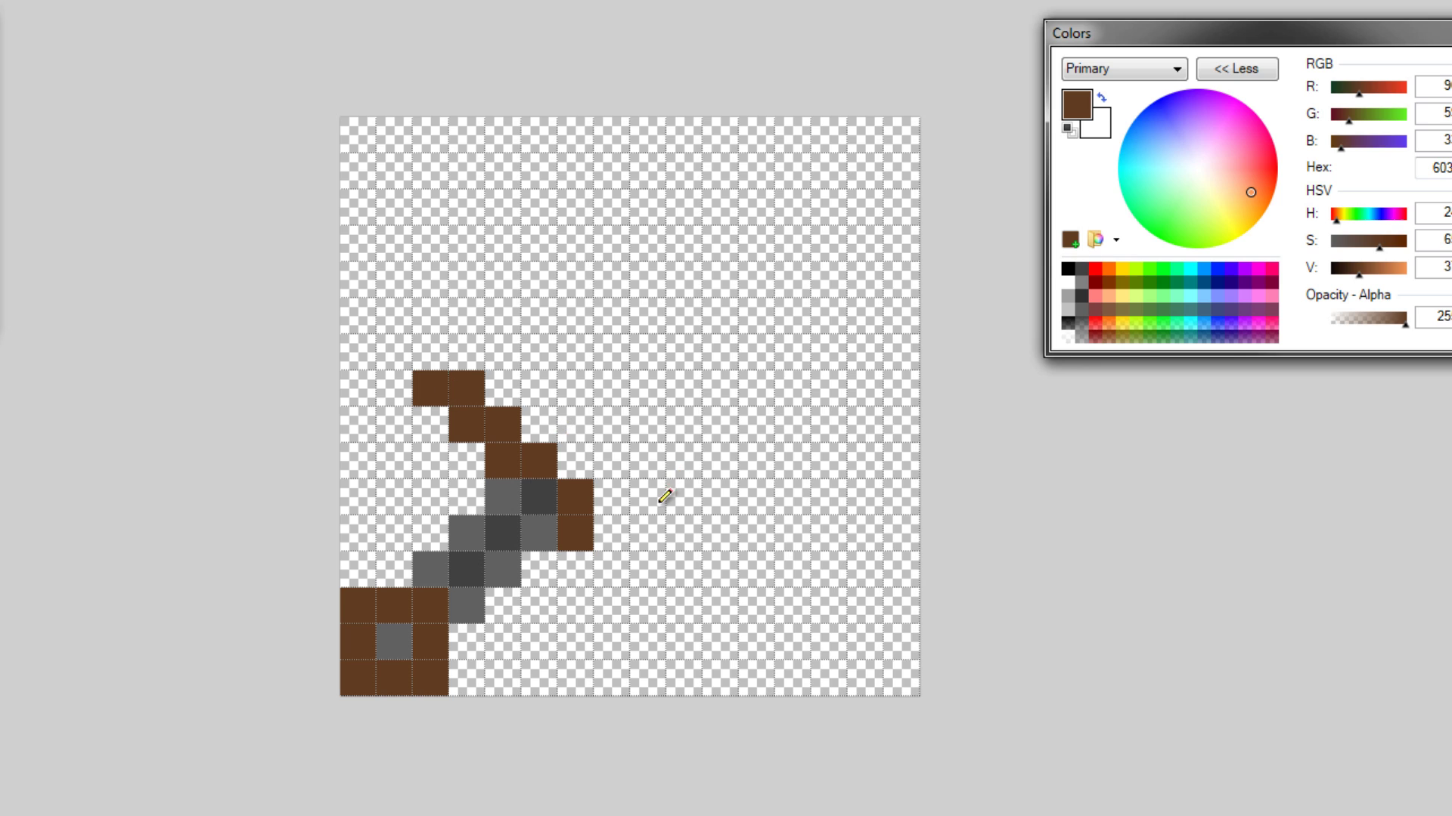
{"action": "left_click", "coordinate": [611, 533]}
{"action": "left_click", "coordinate": [611, 570]}
{"action": "left_click", "coordinate": [648, 570]}
{"action": "left_click", "coordinate": [648, 606]}
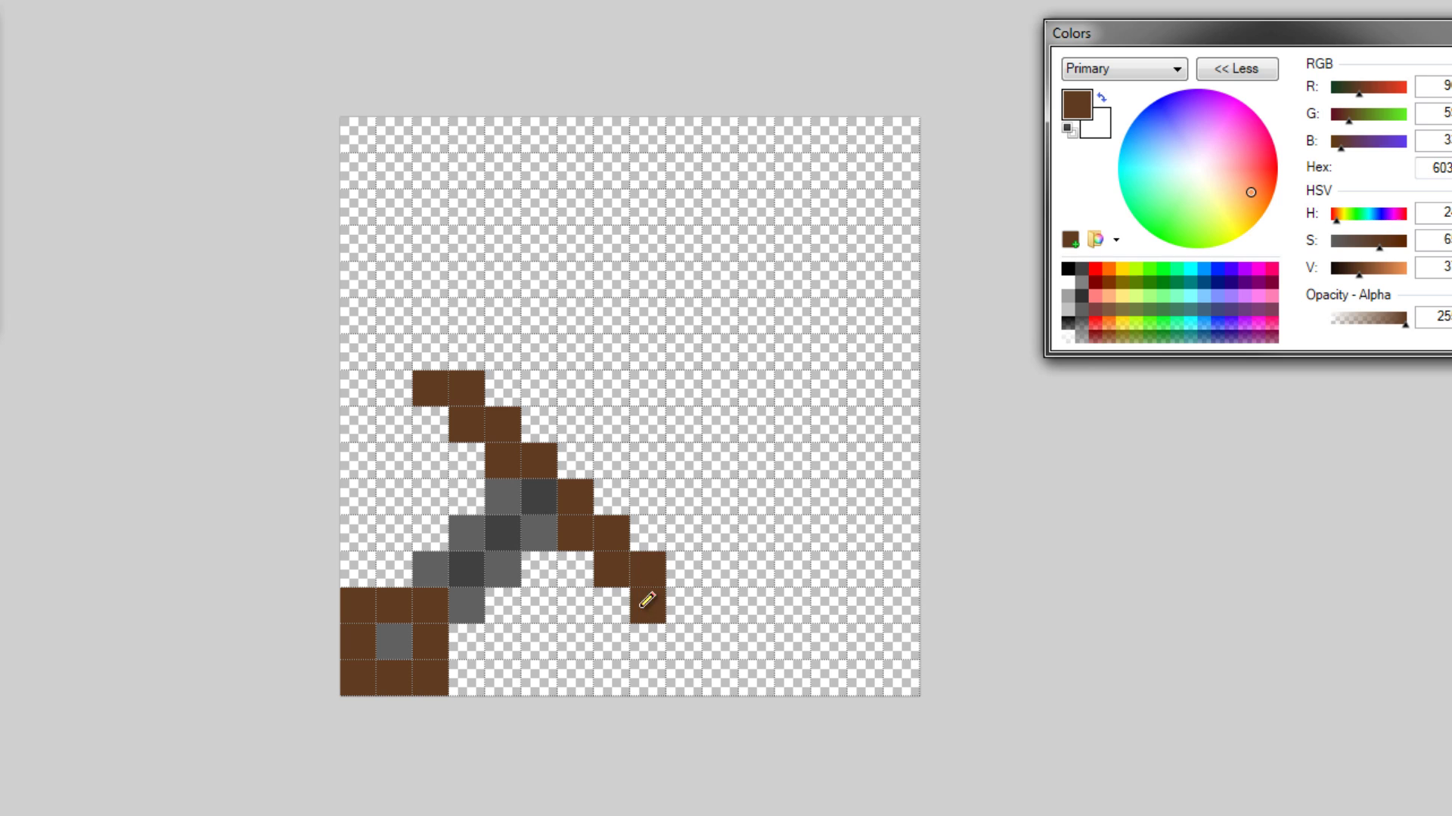
Thicken both crossguard ends and fill the remaining brown cells along the diagonal.
{"action": "left_click", "coordinate": [430, 424]}
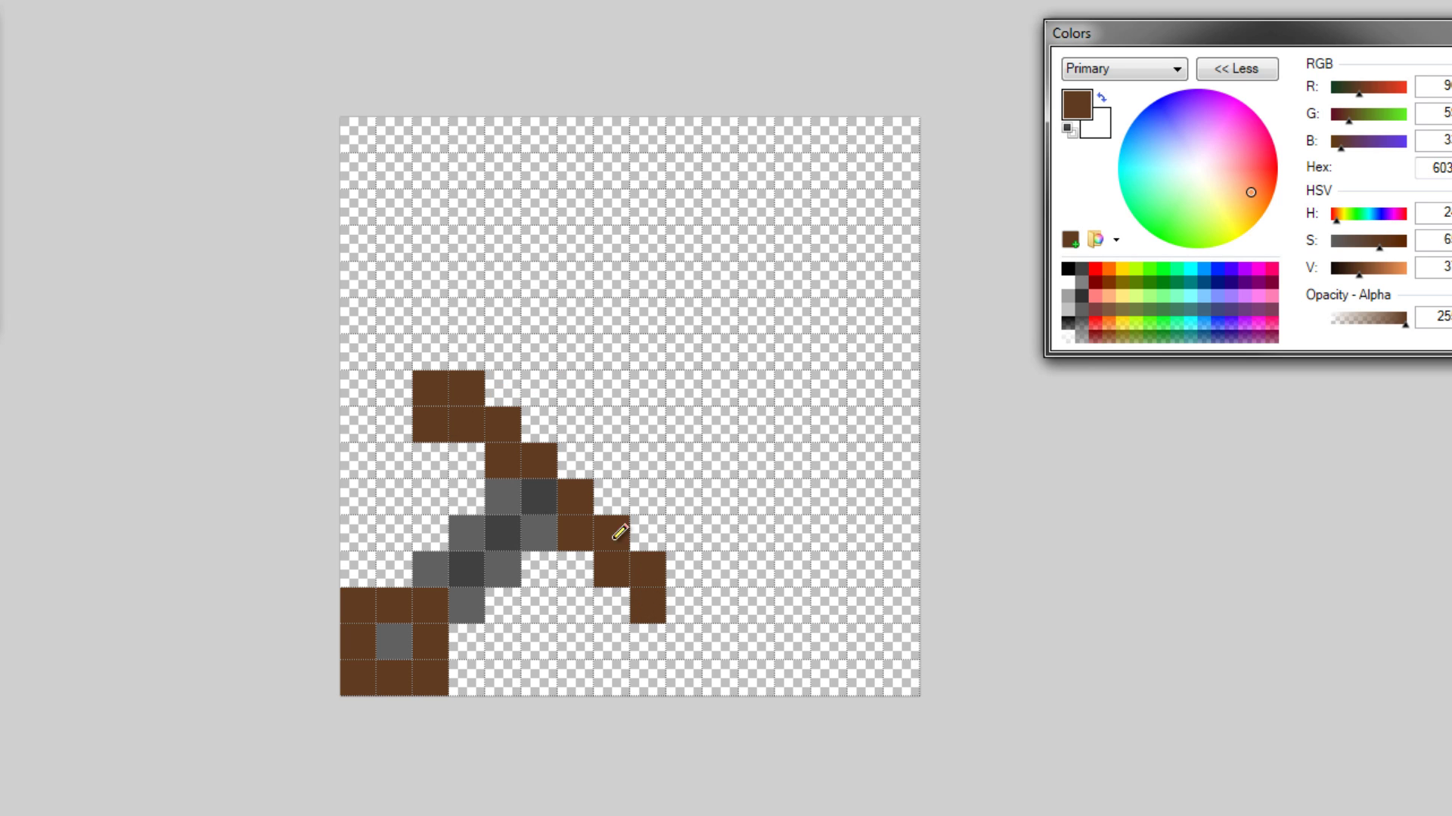
{"action": "left_click", "coordinate": [612, 606]}
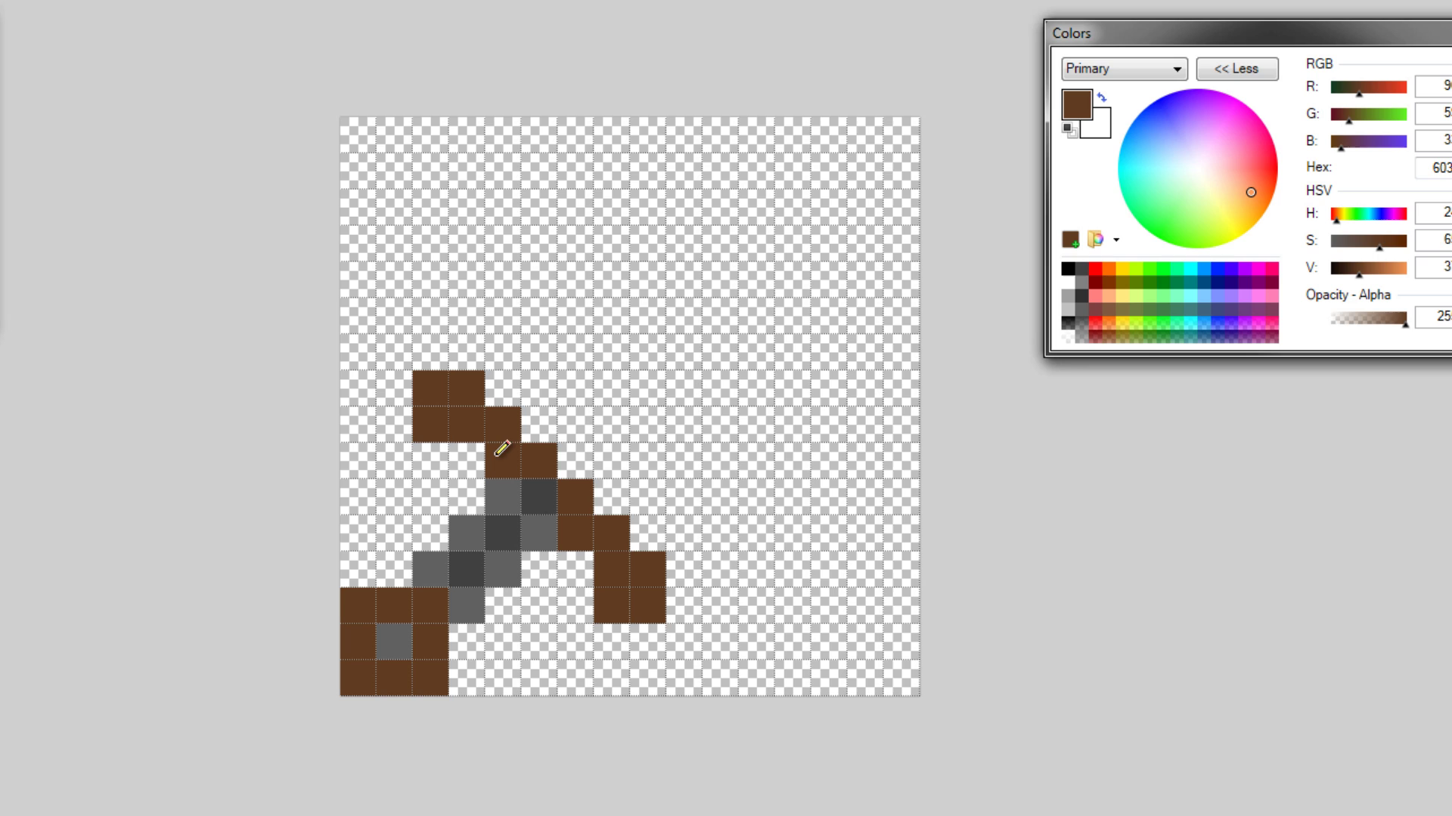
{"action": "left_click", "coordinate": [540, 424]}
{"action": "left_click", "coordinate": [576, 460]}
{"action": "left_click", "coordinate": [612, 497]}
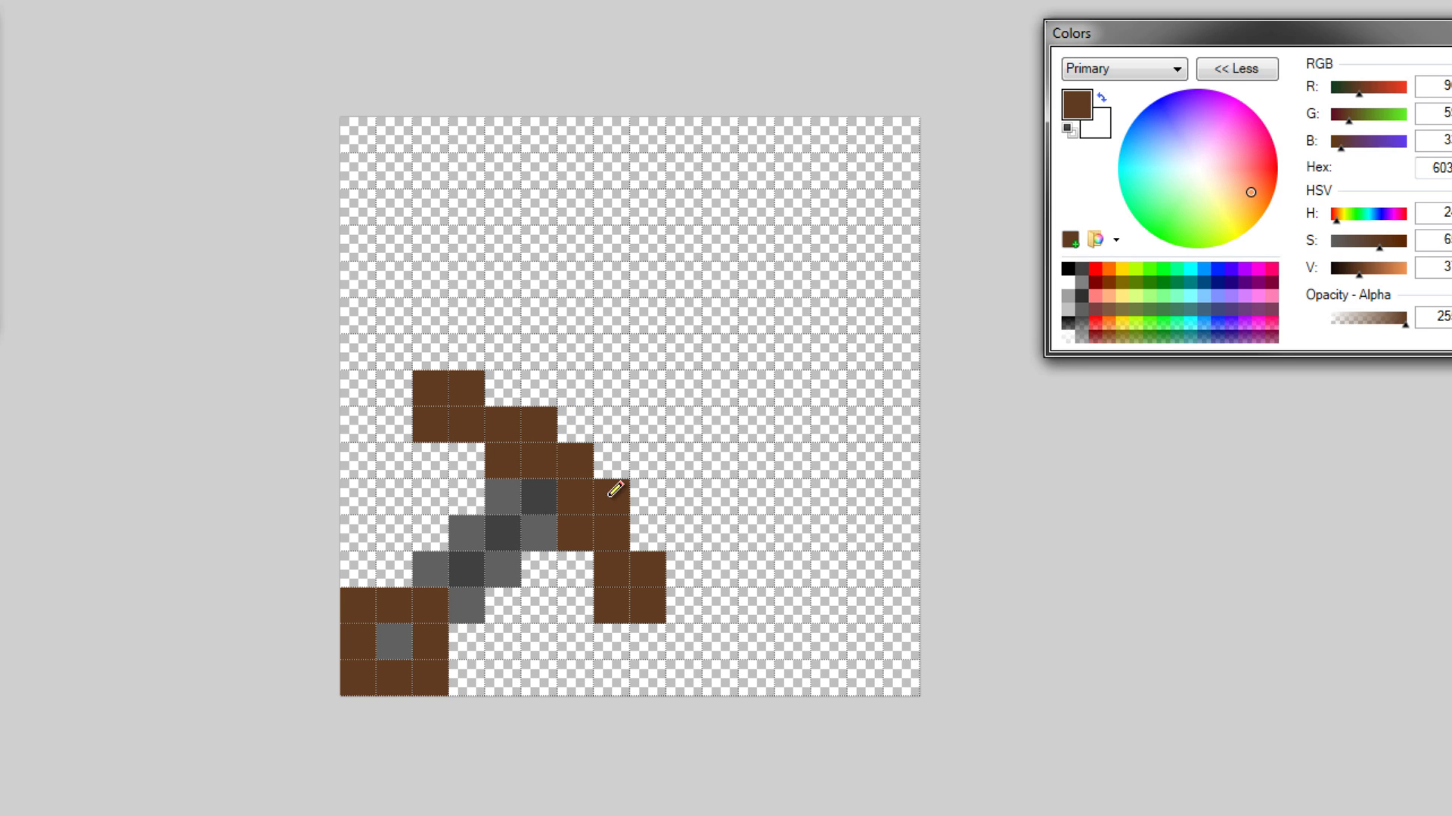
{"action": "left_click", "coordinate": [647, 534]}
{"action": "left_click", "coordinate": [502, 389]}
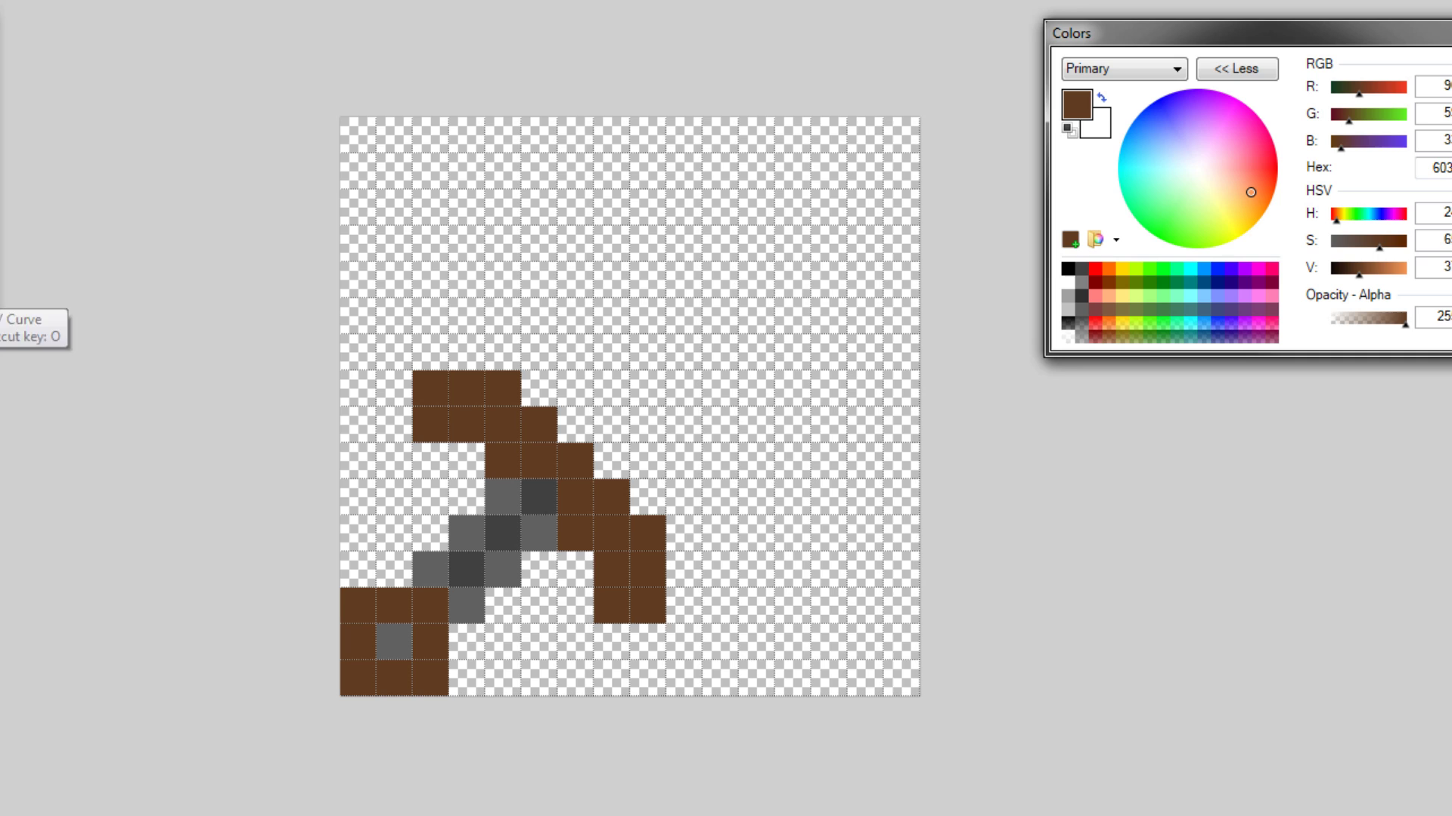
Draw two parallel mid-grey diagonal blade lines toward the top-right corner.
{"action": "left_click", "coordinate": [1070, 300]}
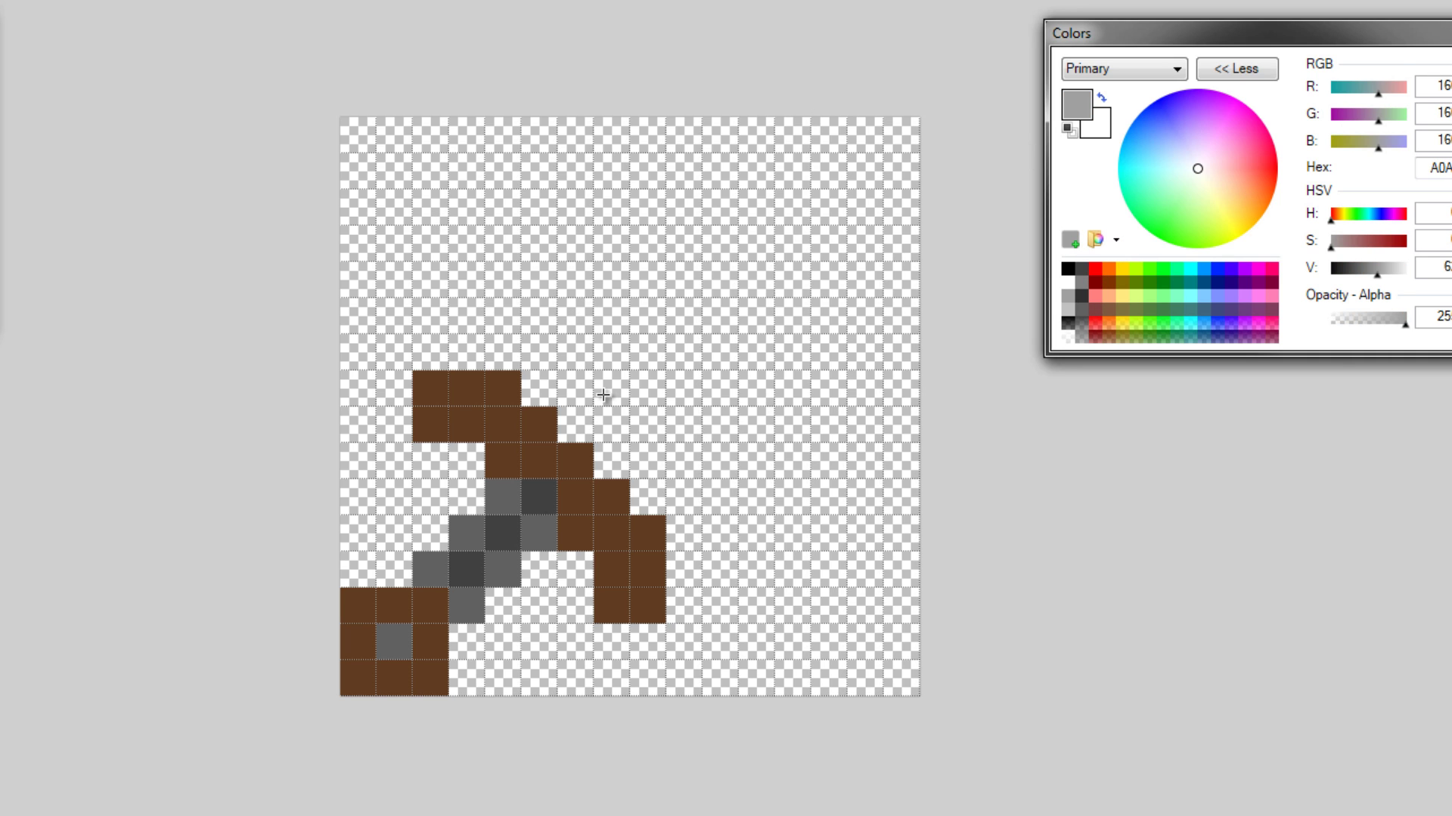
{"action": "mouse_move", "coordinate": [578, 433]}
{"action": "left_mouse_down"}
{"action": "mouse_move", "coordinate": [803, 182]}
{"action": "mouse_move", "coordinate": [826, 130]}
{"action": "mouse_move", "coordinate": [854, 135]}
{"action": "left_mouse_up"}
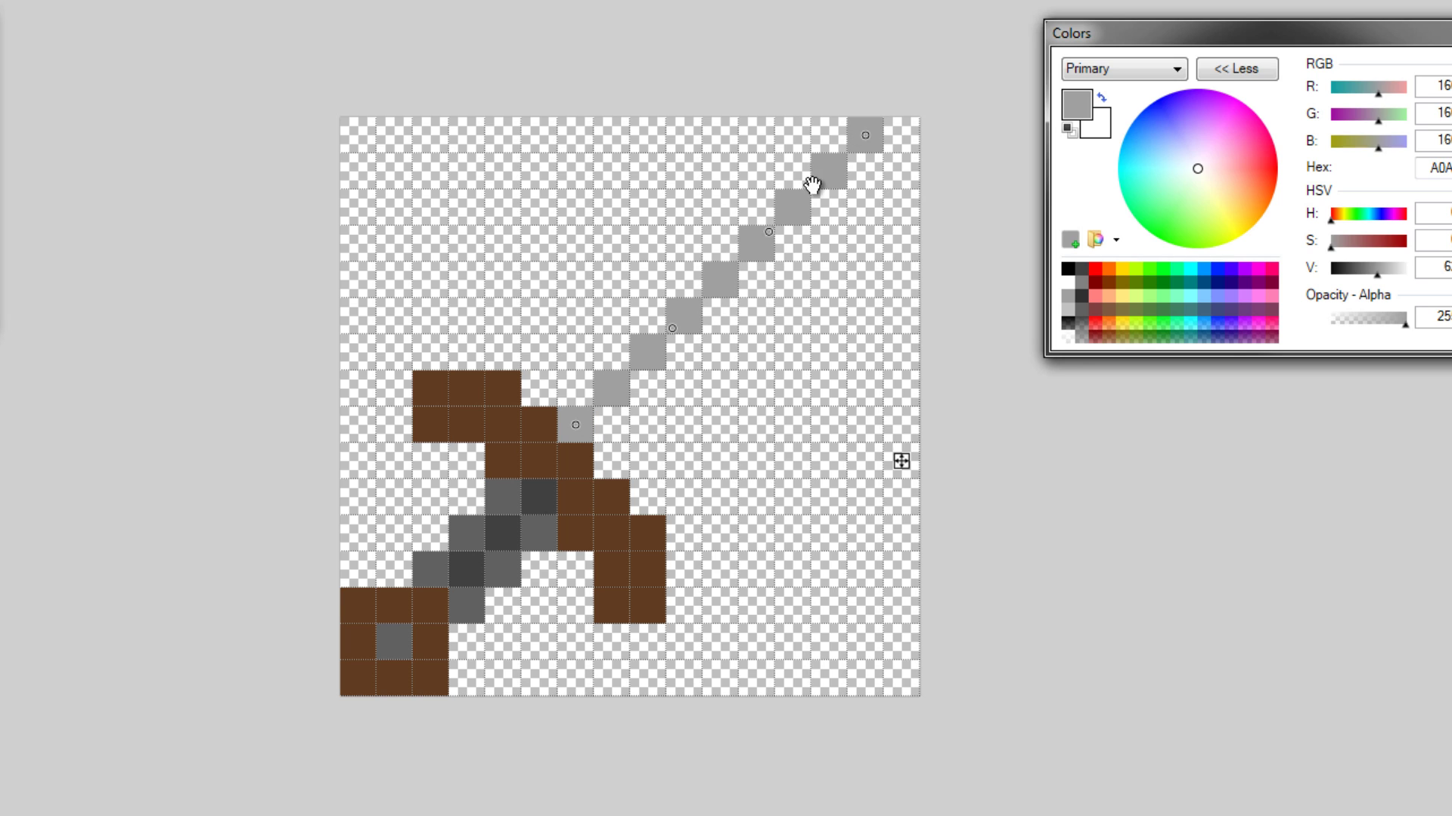
{"action": "mouse_move", "coordinate": [617, 456]}
{"action": "left_mouse_down"}
{"action": "mouse_move", "coordinate": [881, 218]}
{"action": "mouse_move", "coordinate": [950, 118]}
{"action": "mouse_move", "coordinate": [937, 135]}
{"action": "left_mouse_up"}
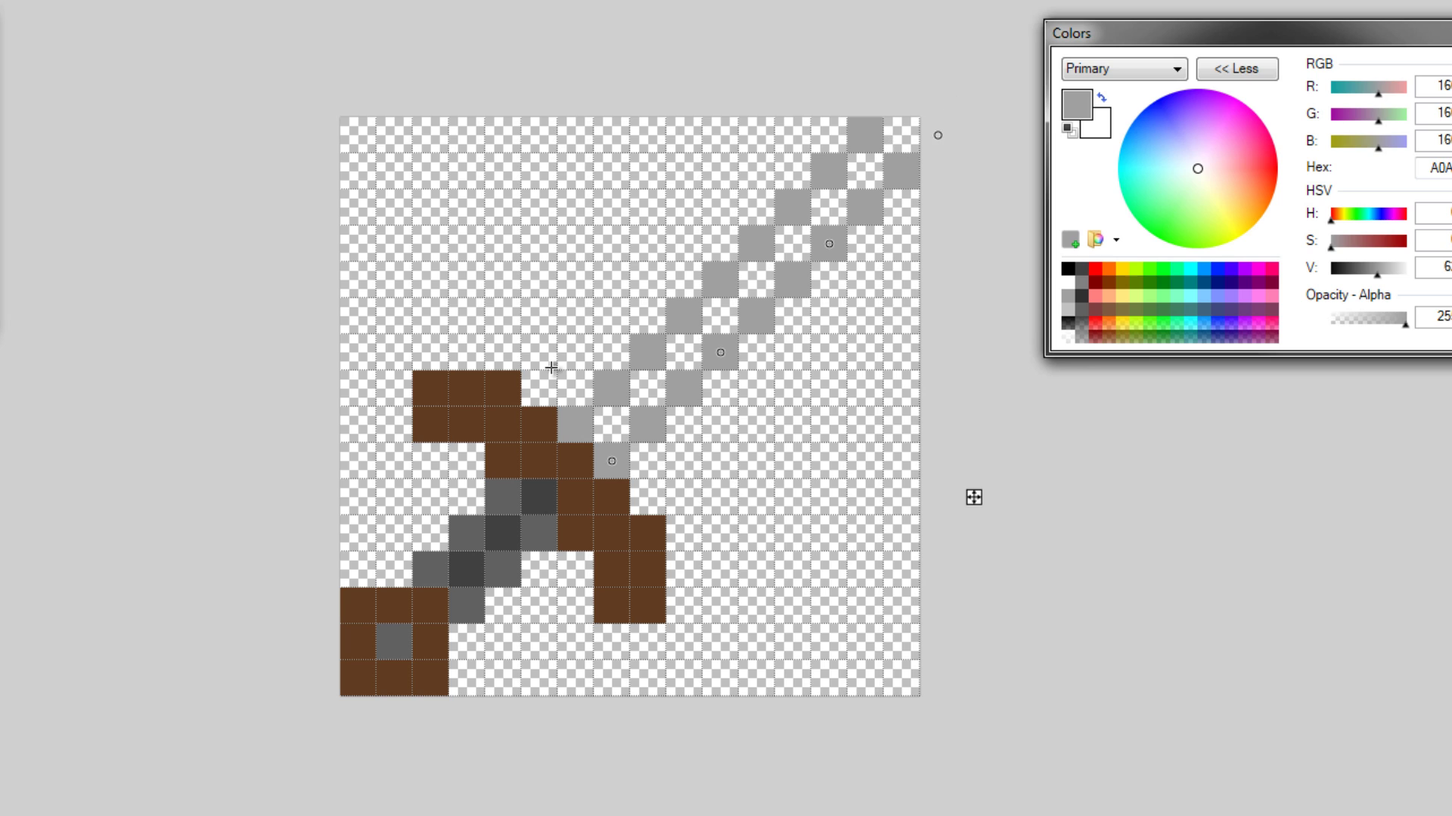
Switch to a darker grey and draw another diagonal up the blade.
{"action": "left_click", "coordinate": [1067, 307]}
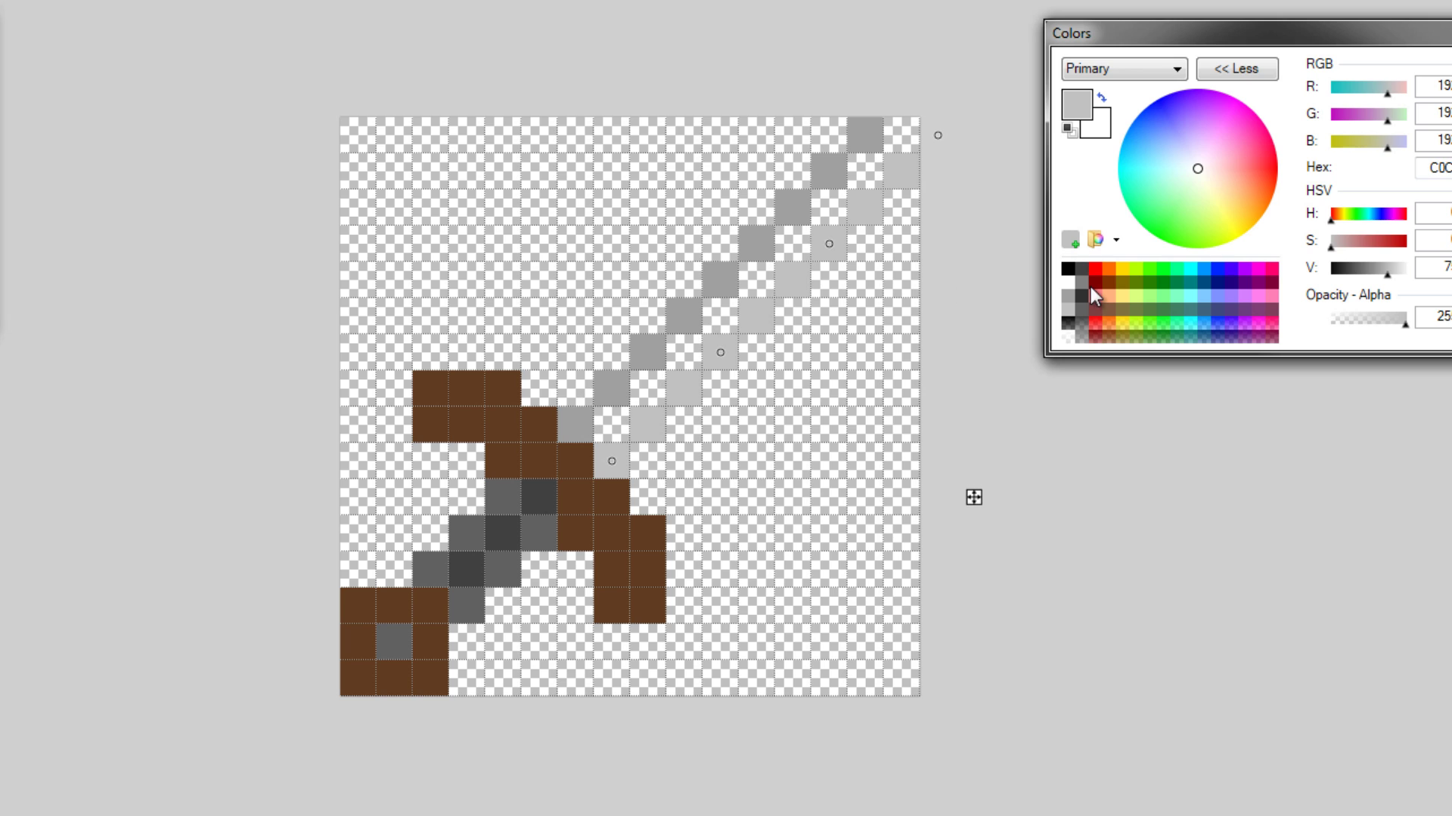
{"action": "left_click", "coordinate": [1066, 297]}
{"action": "left_click", "coordinate": [574, 342]}
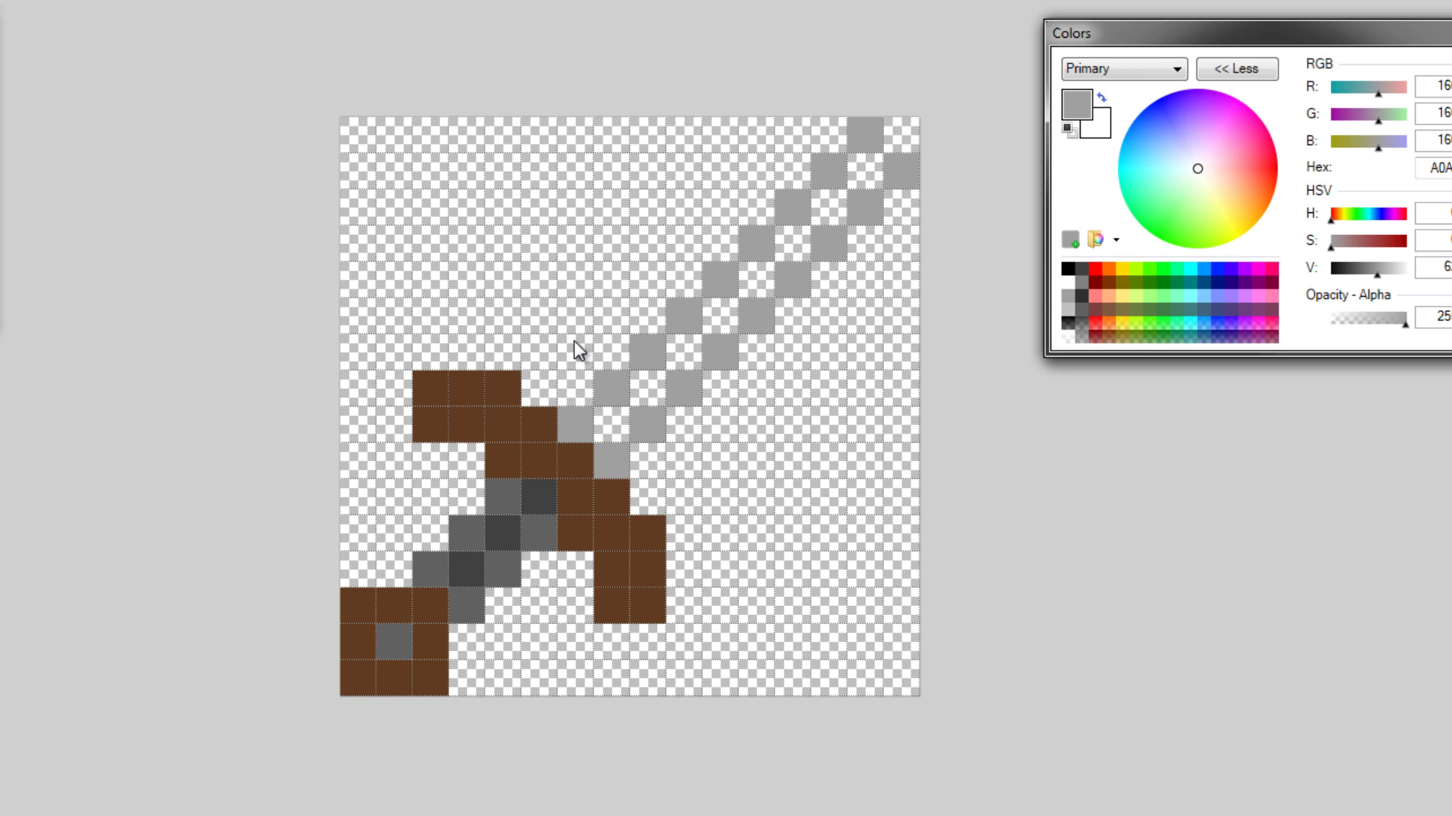
{"action": "left_click", "coordinate": [1081, 287]}
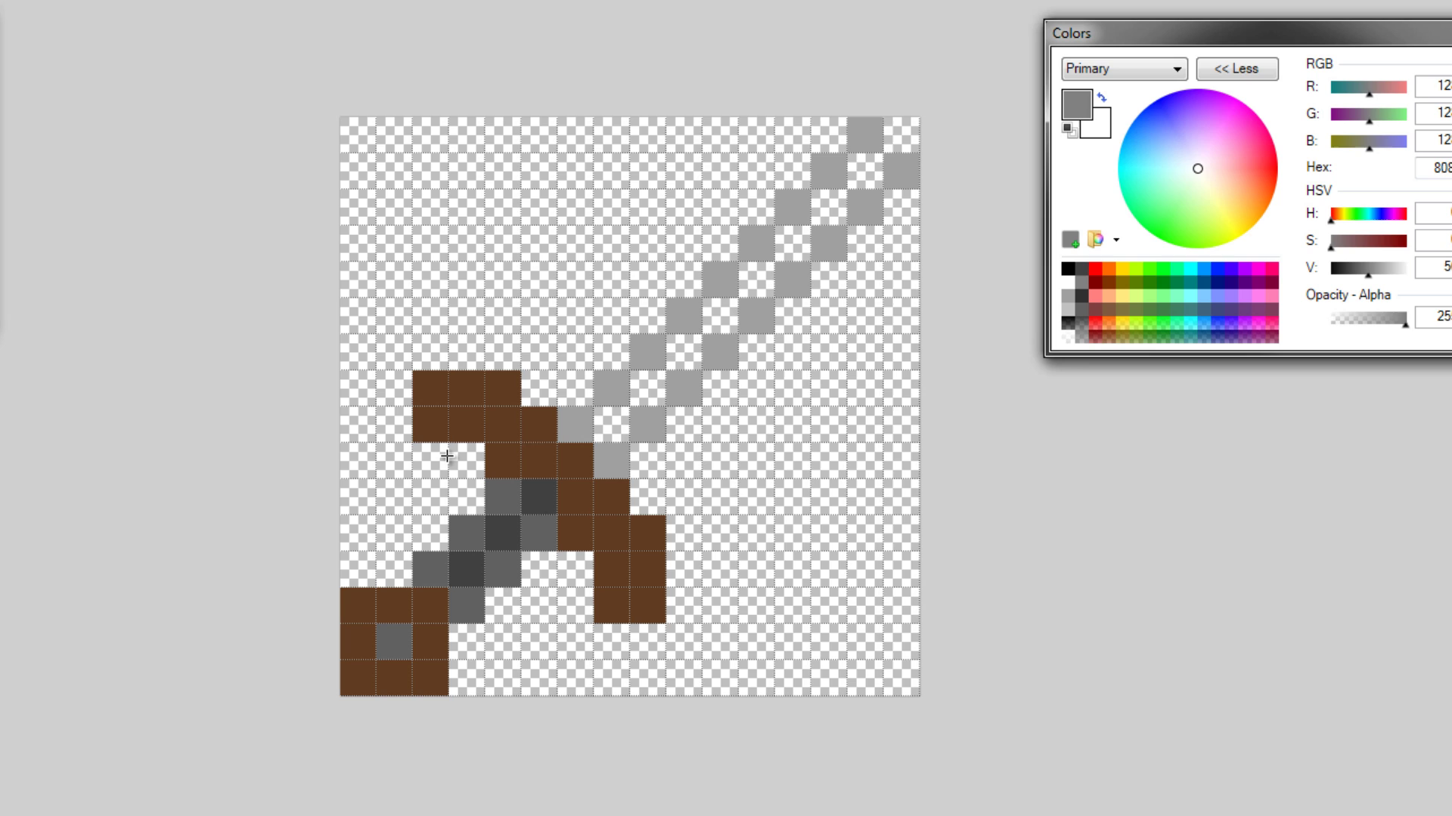
{"action": "left_click_drag", "start_coordinate": [623, 422], "coordinate": [937, 99]}
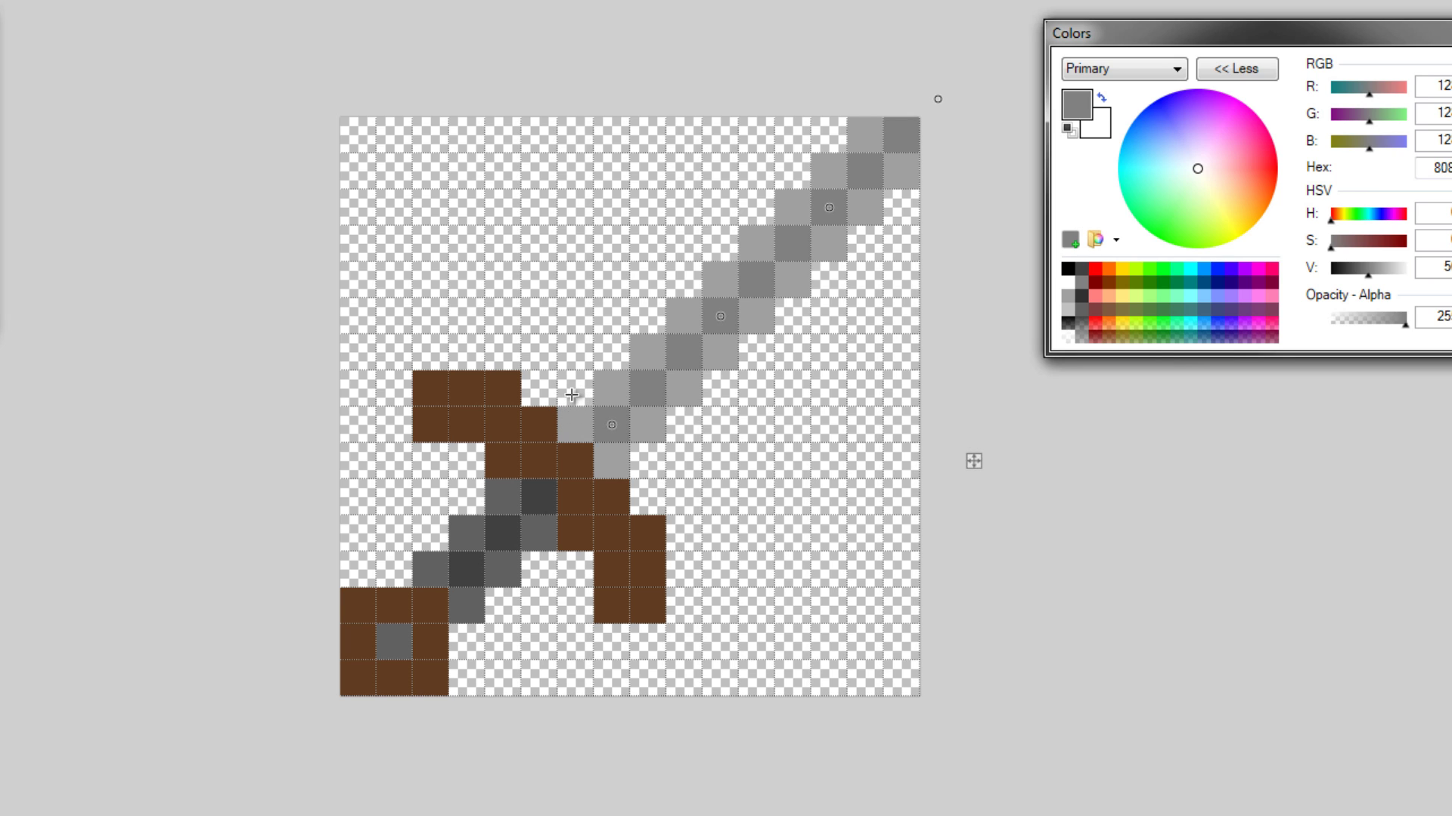
Add darker grey blade diagonals, fix the lower edge, and join the blade to the crossguard.
{"action": "mouse_move", "coordinate": [571, 395]}
{"action": "left_mouse_down"}
{"action": "mouse_move", "coordinate": [872, 115]}
{"action": "mouse_move", "coordinate": [830, 135]}
{"action": "left_mouse_up"}
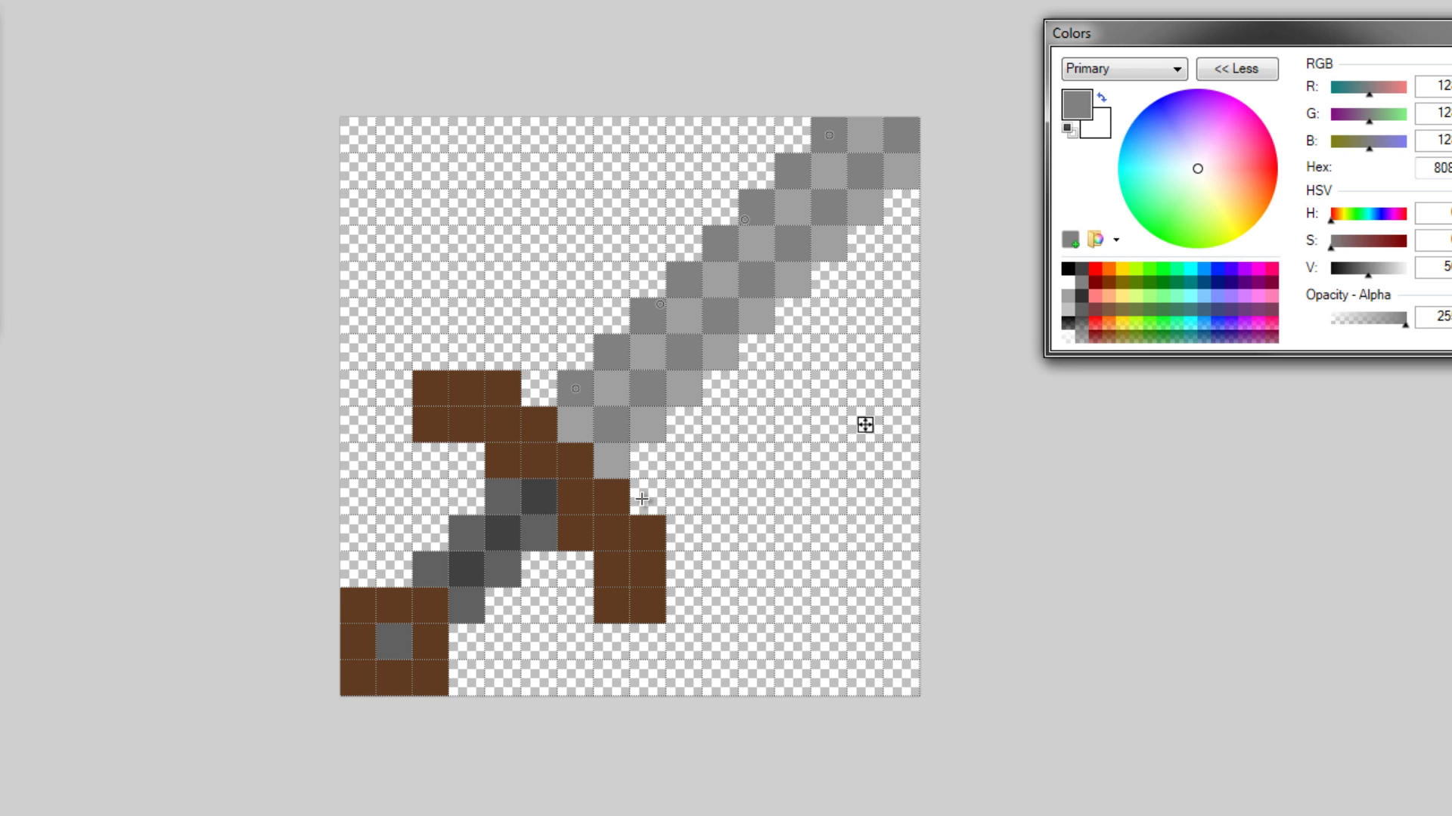
{"action": "left_click_drag", "start_coordinate": [642, 499], "coordinate": [928, 205]}
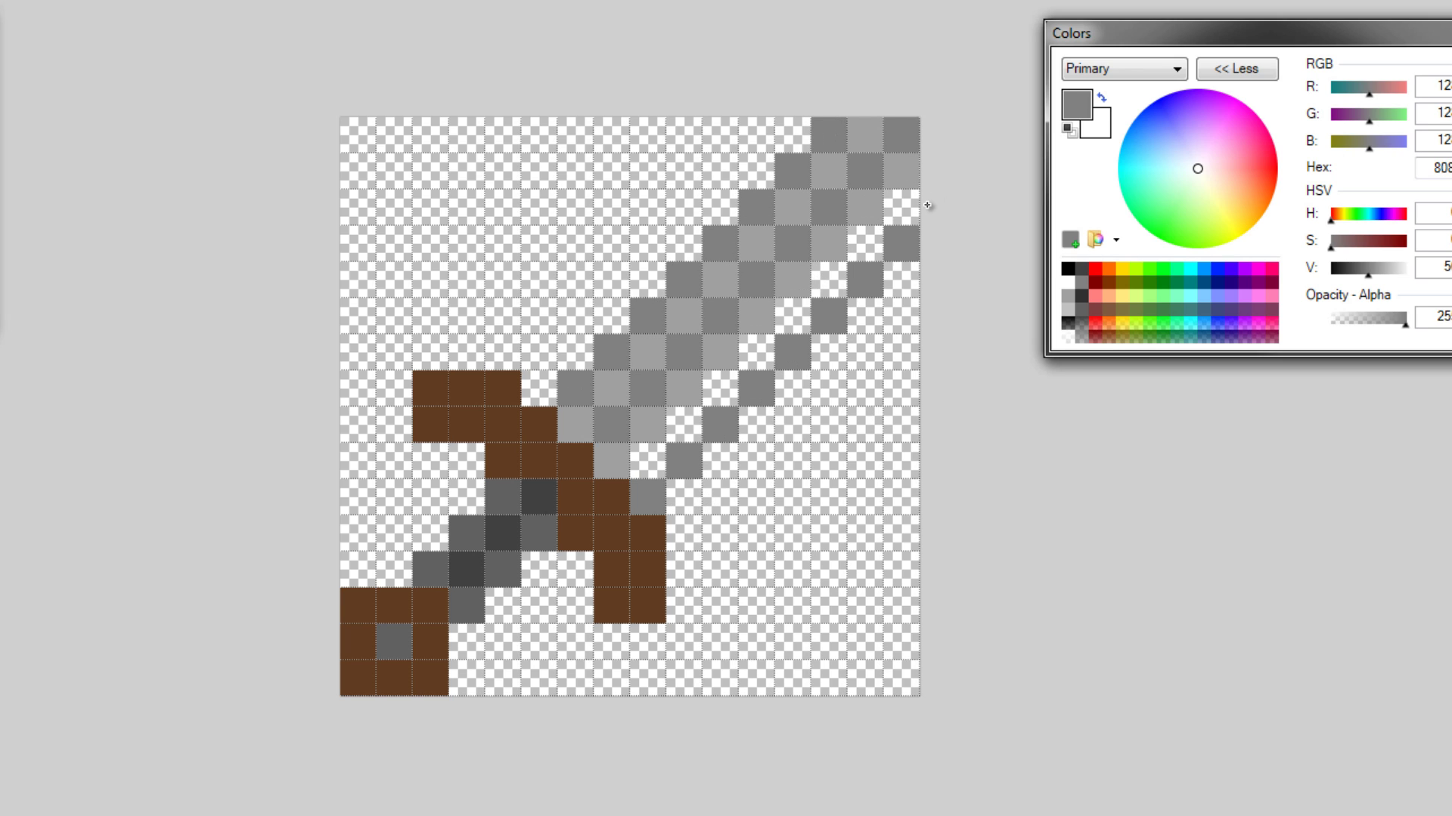
{"action": "left_click_drag", "start_coordinate": [901, 201], "coordinate": [903, 237]}
{"action": "left_click_drag", "start_coordinate": [648, 497], "coordinate": [645, 461]}
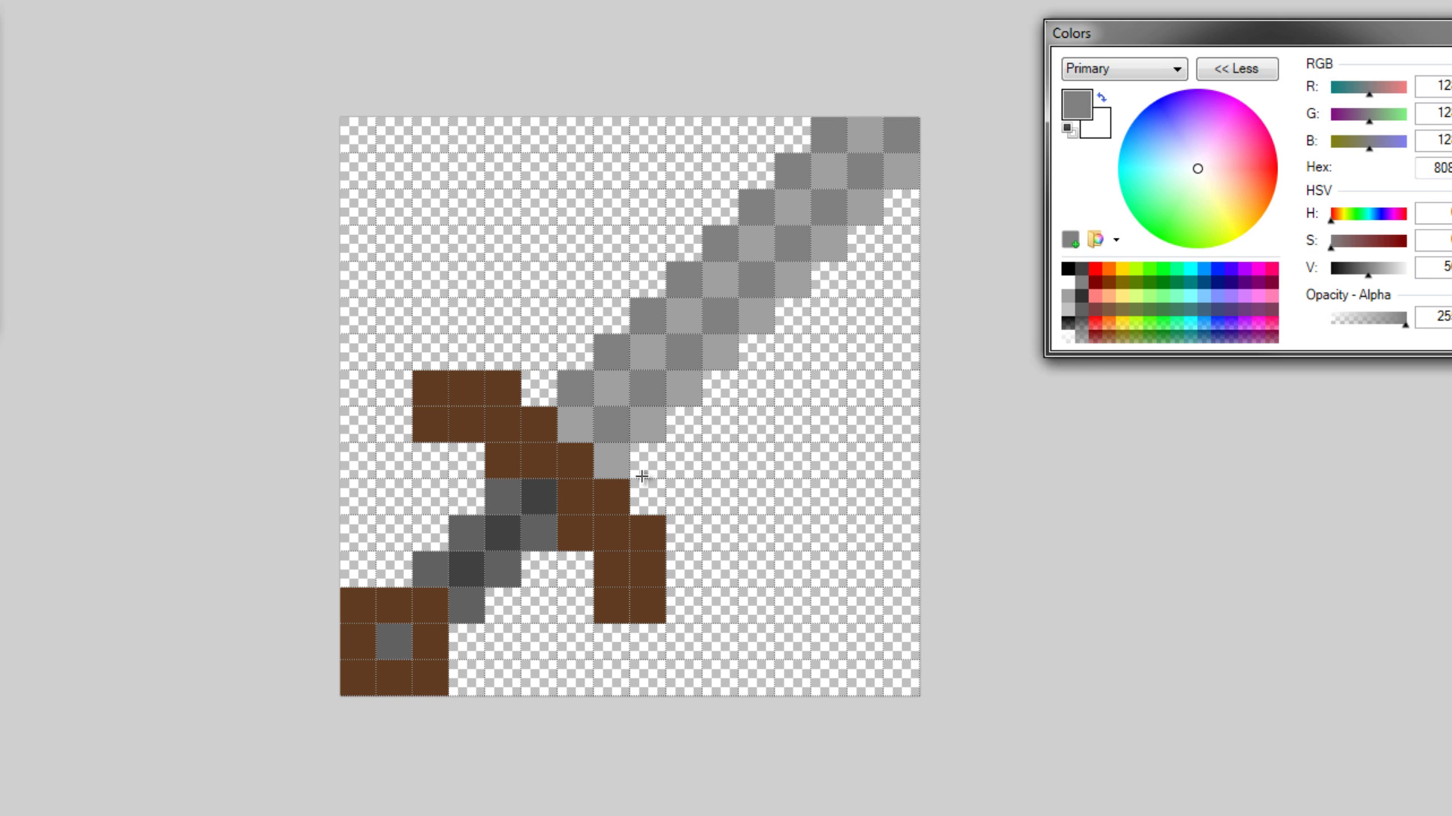
{"action": "left_click_drag", "start_coordinate": [901, 243], "coordinate": [901, 280]}
{"action": "key", "text": "ctrl+z"}
{"action": "key", "text": "ctrl+z"}
{"action": "key", "text": "ctrl+z"}
{"action": "key", "text": "ctrl+z"}
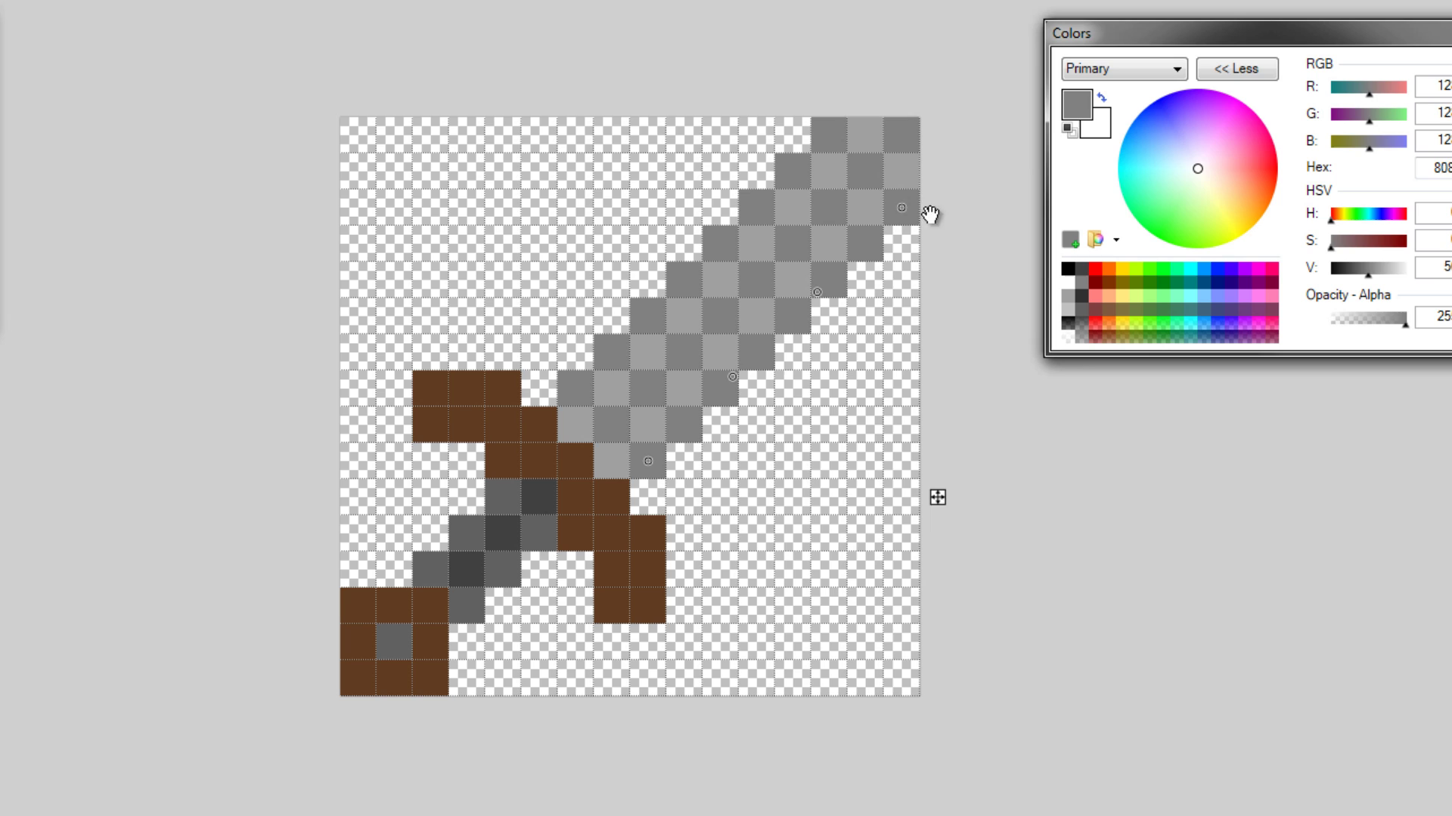
{"action": "left_click", "coordinate": [650, 482]}
{"action": "left_click_drag", "start_coordinate": [539, 388], "coordinate": [575, 388]}
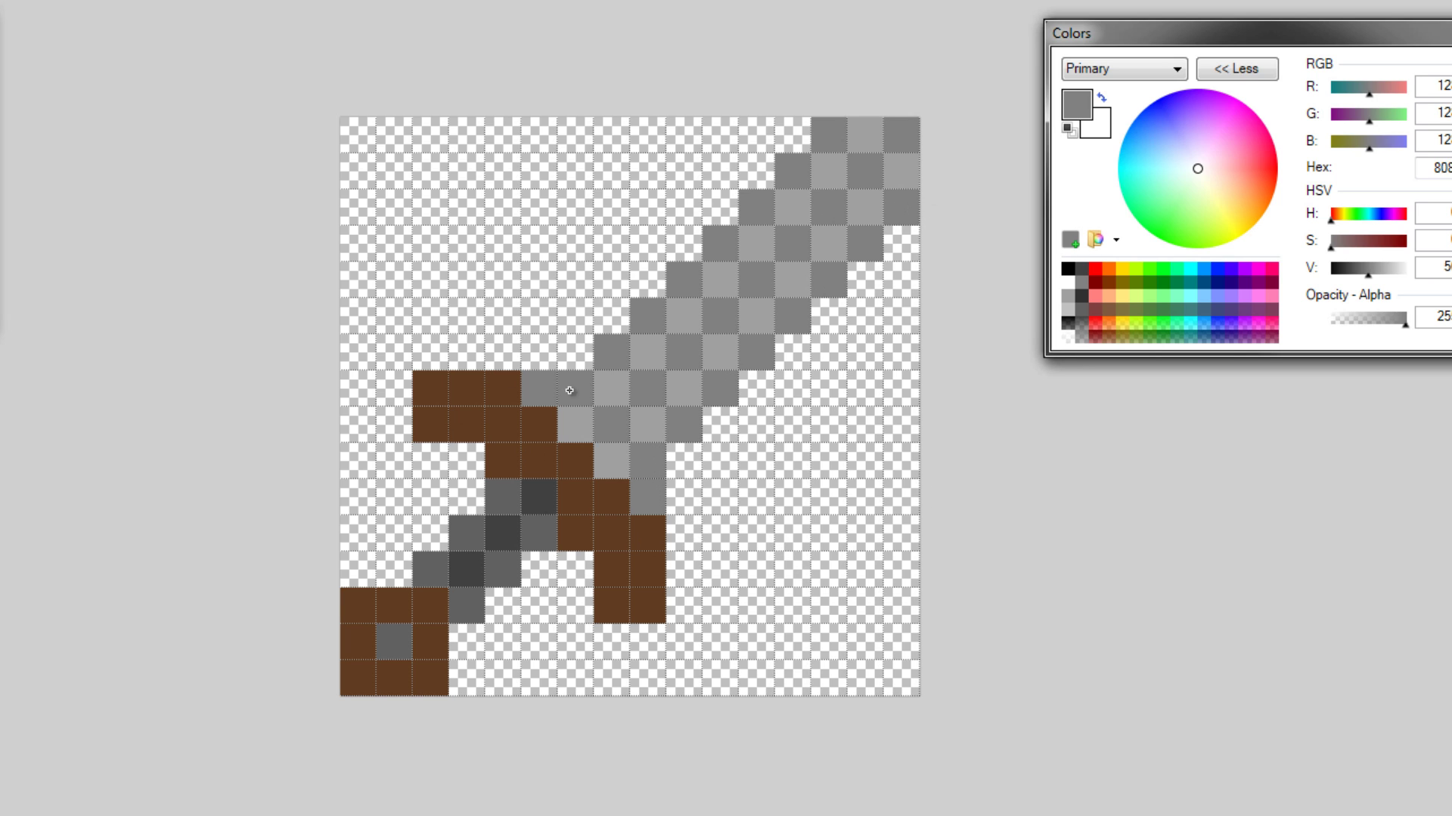
{"action": "key", "text": "Return"}
Paint the blade's centre diagonal in light grey A0A0A0.
{"action": "left_click", "coordinate": [1072, 301]}
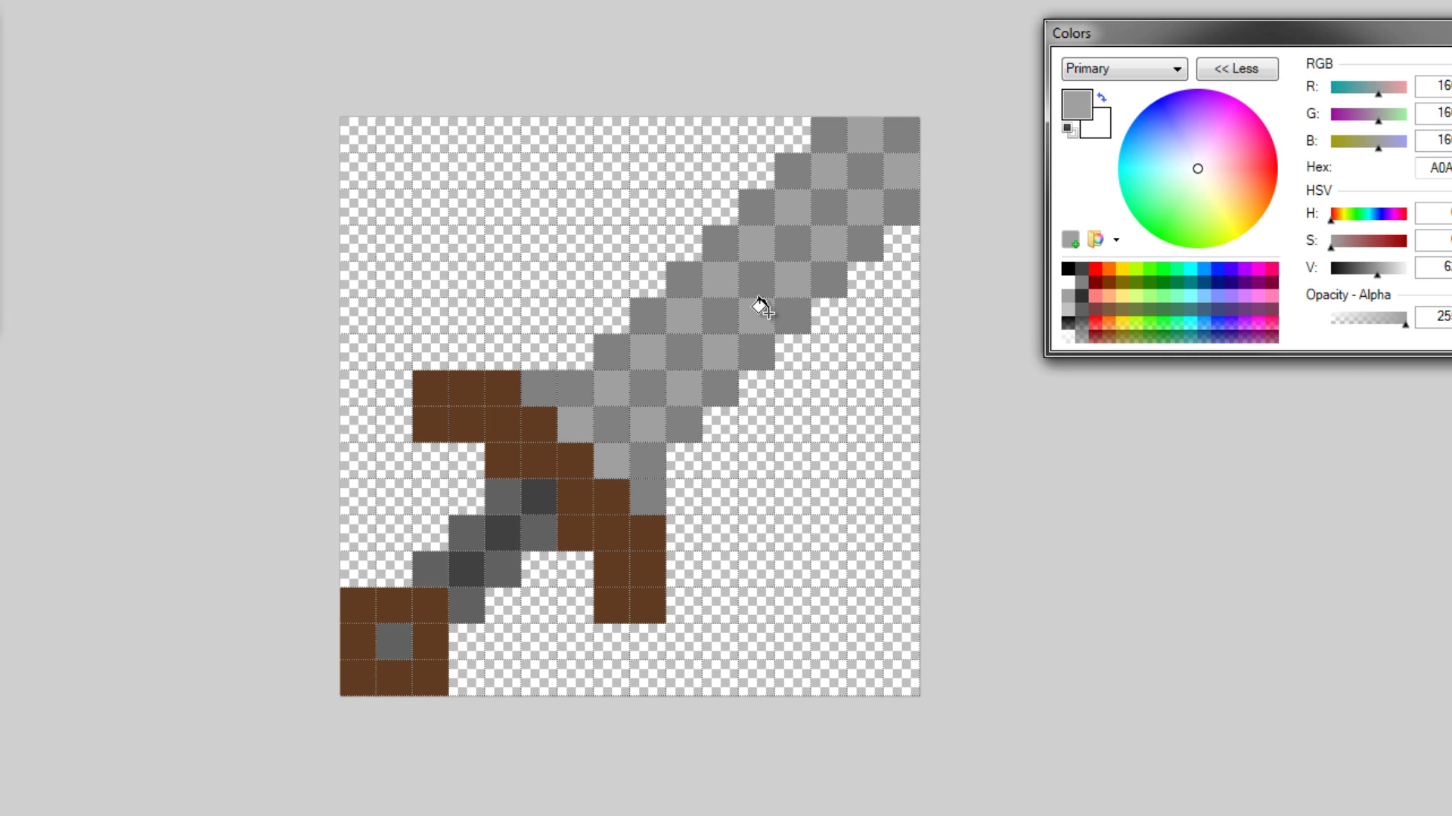
{"action": "left_click", "coordinate": [727, 324]}
{"action": "key", "text": "ctrl+z"}
{"action": "left_click", "coordinate": [677, 347]}
{"action": "key", "text": "ctrl+z"}
{"action": "left_click_drag", "start_coordinate": [599, 418], "coordinate": [868, 167]}
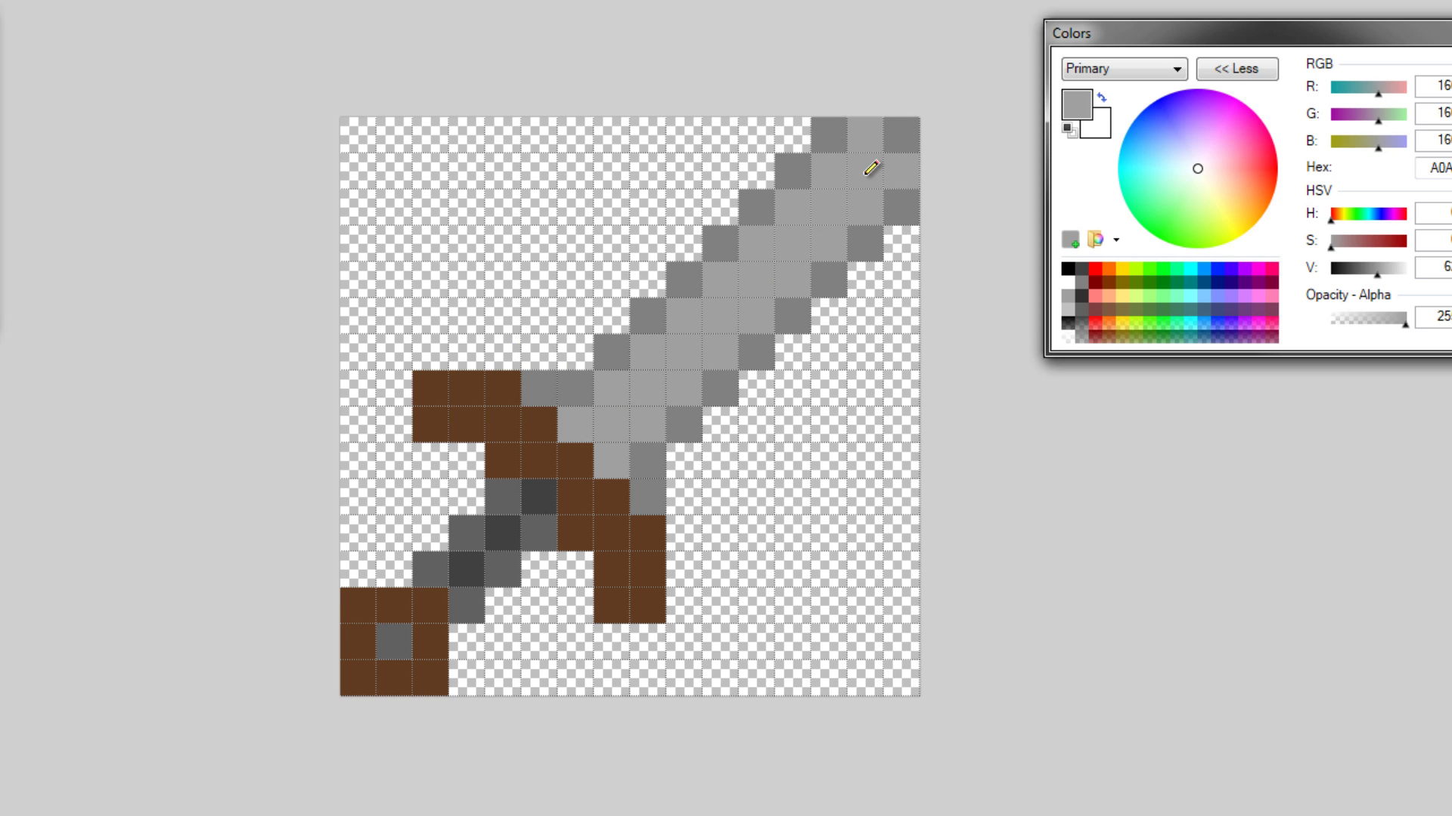
Sample the 808080 tip grey, paint the tip cells, and hide the pixel grid.
{"action": "key", "text": "k"}
{"action": "left_click", "coordinate": [826, 134]}
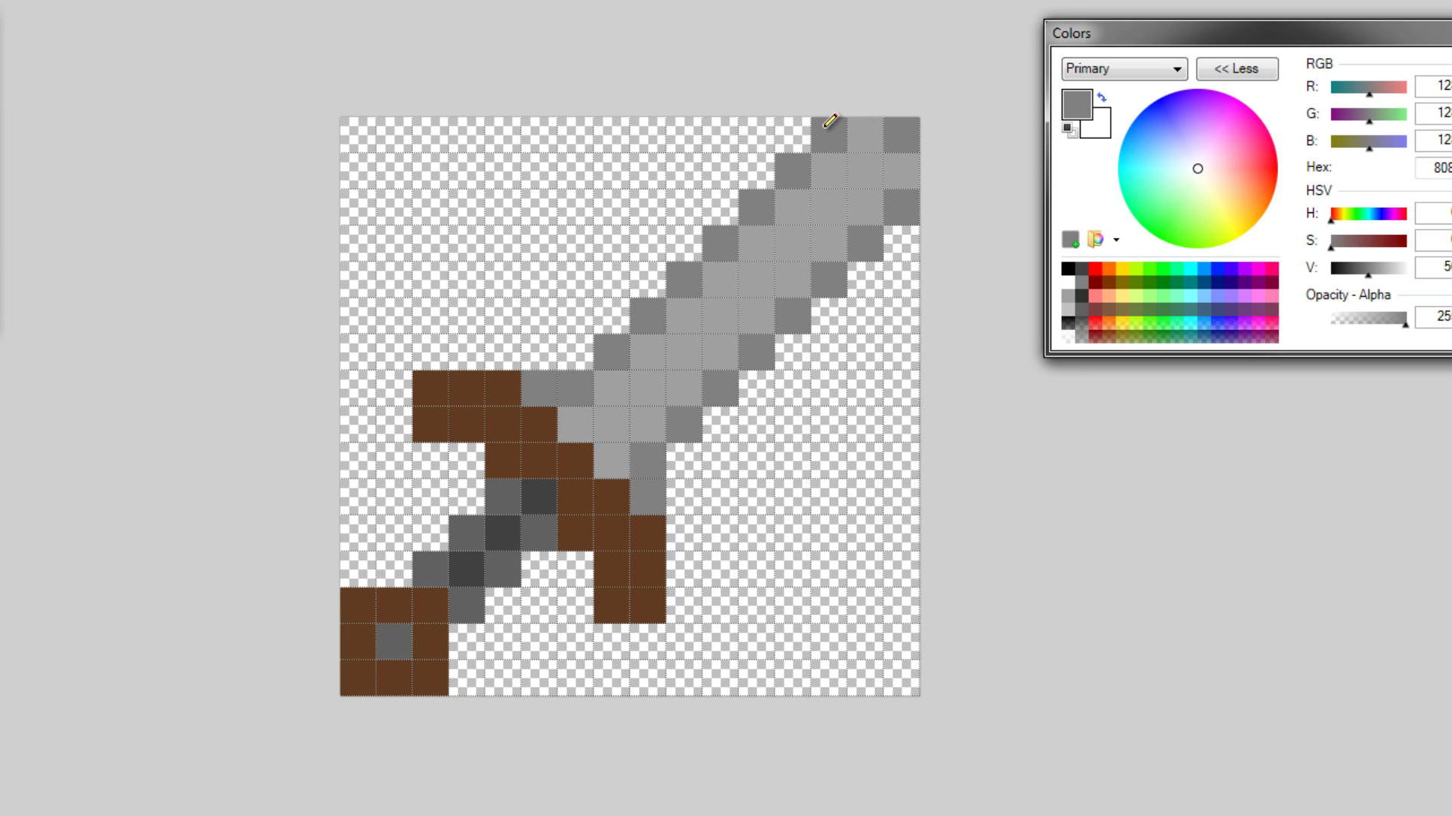
{"action": "mouse_move", "coordinate": [865, 132]}
{"action": "left_mouse_down"}
{"action": "mouse_move", "coordinate": [896, 130]}
{"action": "mouse_move", "coordinate": [904, 162]}
{"action": "left_mouse_up"}
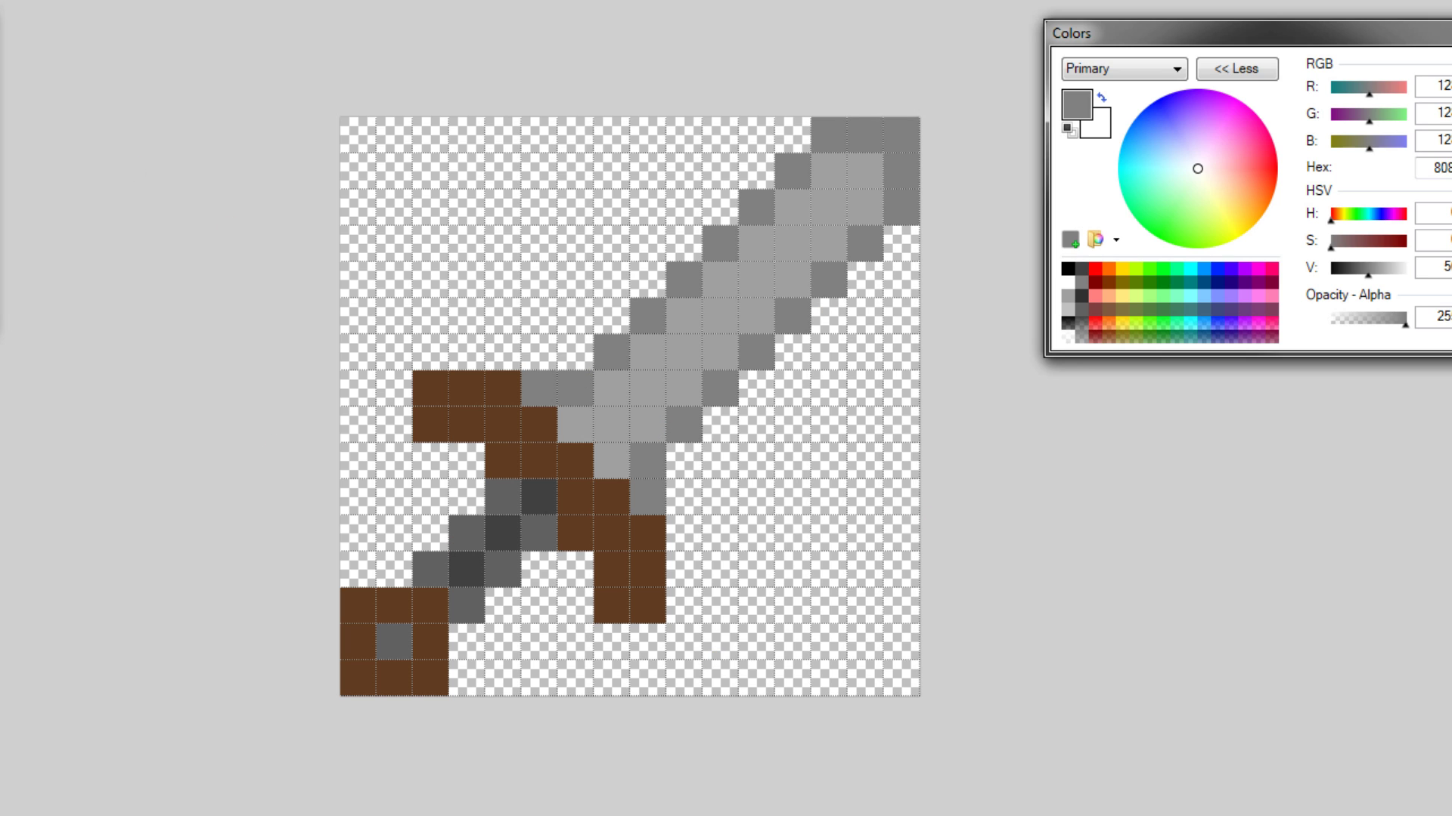
{"action": "key", "text": "ctrl+apostrophe"}
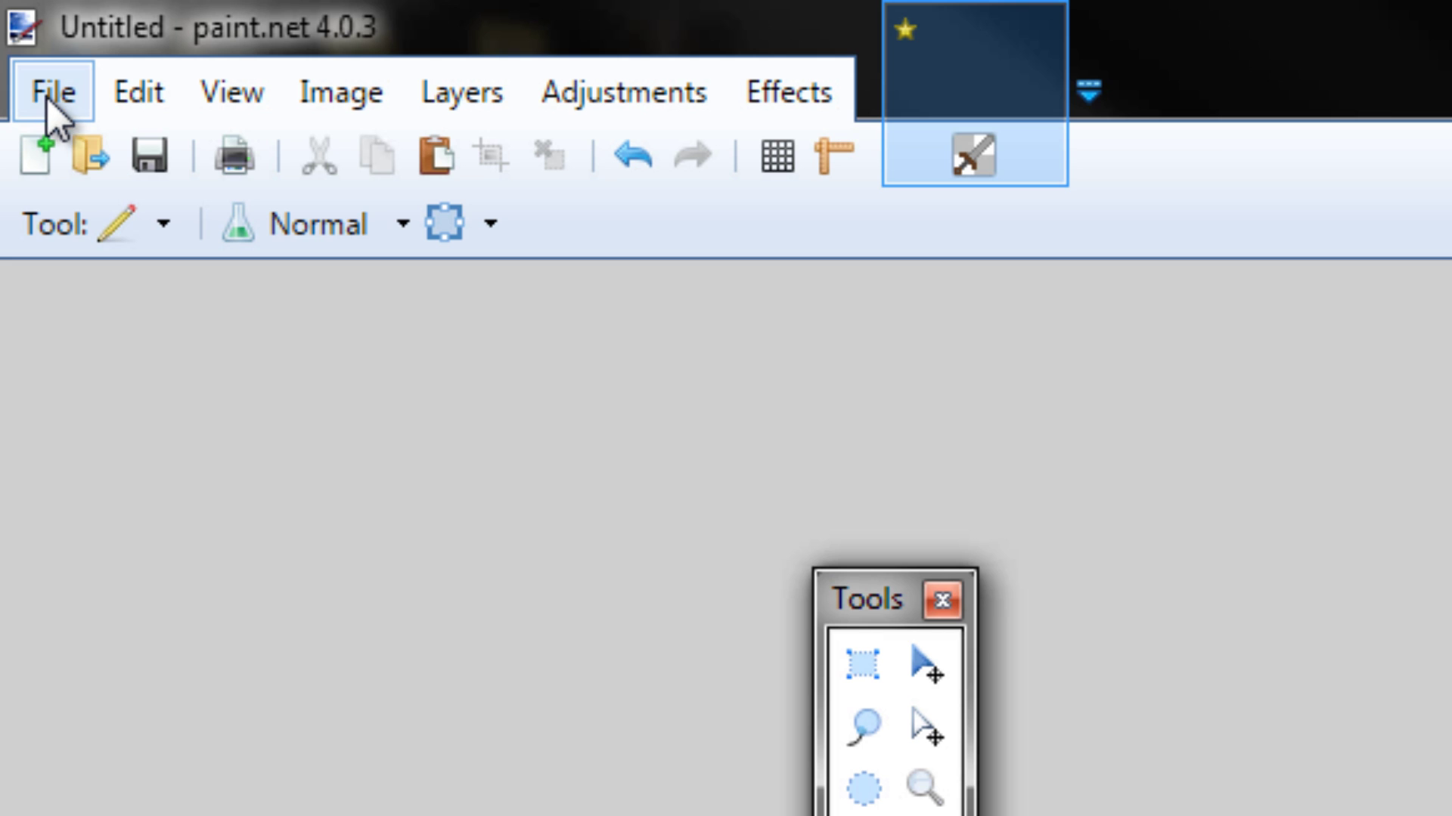
Save As 'Stone Sword' in the Desktop folder as PNG, confirming the default save configuration.
{"action": "left_click", "coordinate": [56, 107]}
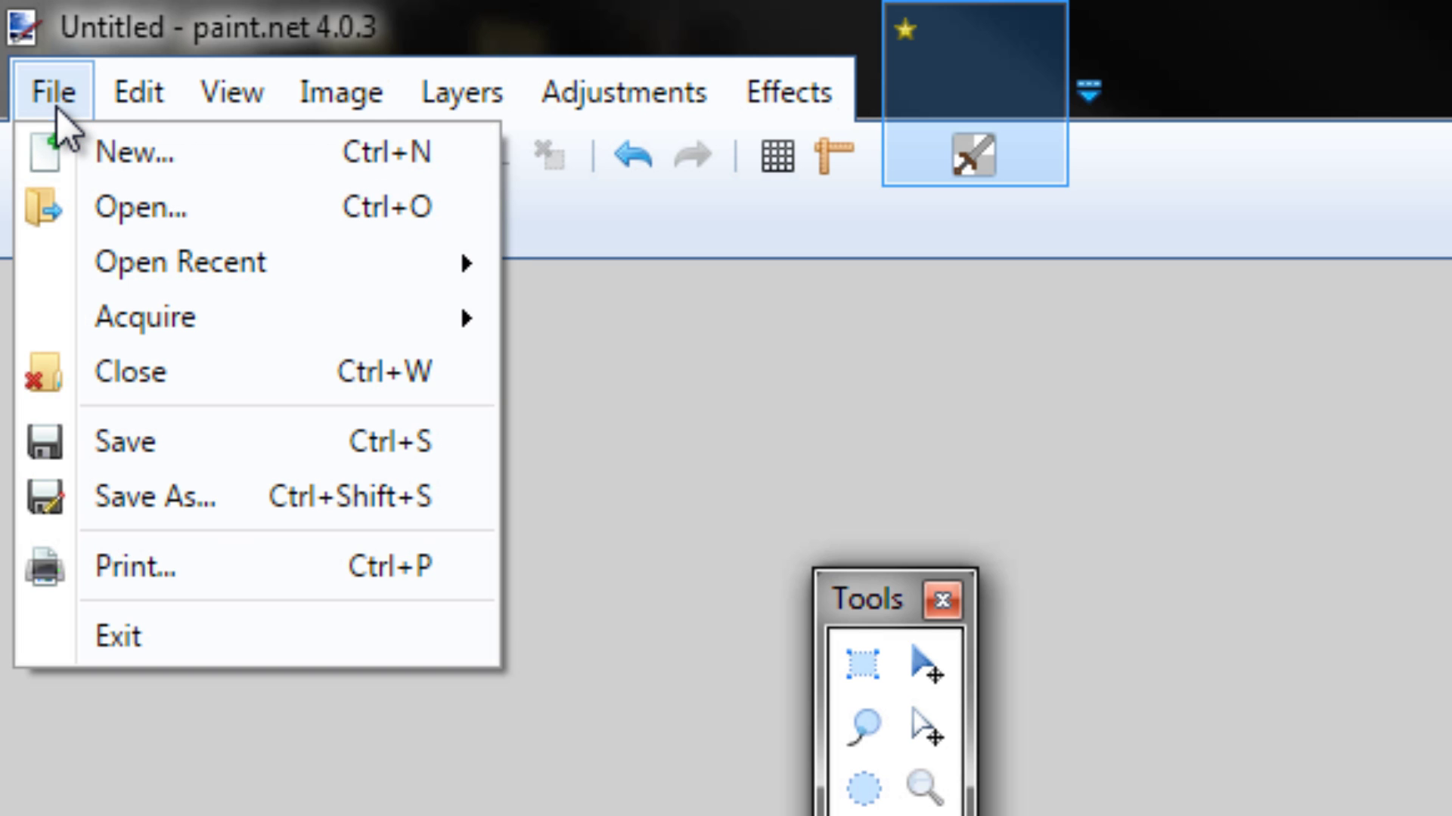
{"action": "left_click", "coordinate": [211, 501]}
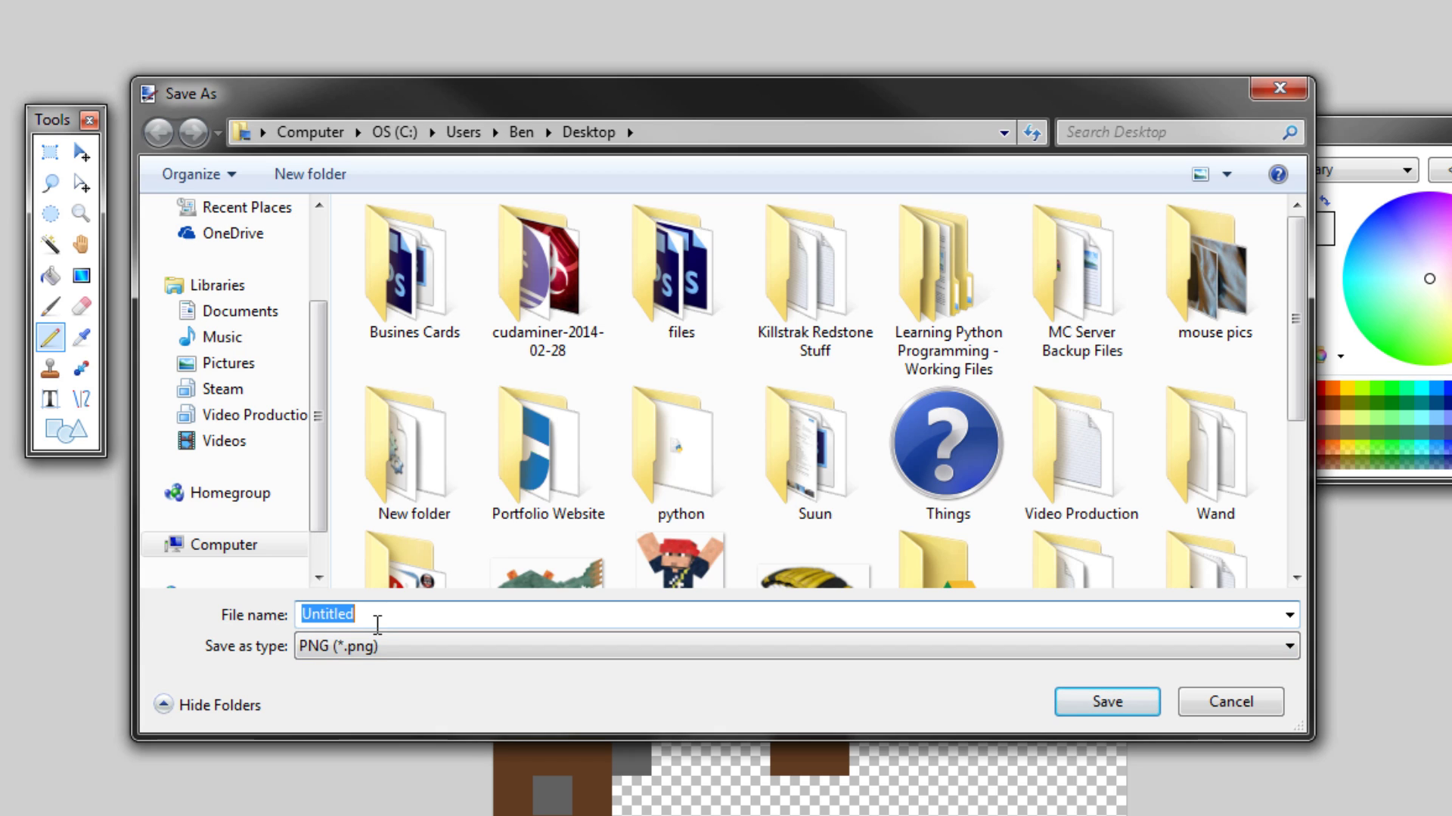
{"action": "type", "text": "Stop"}
{"action": "key", "text": "BackSpace"}
{"action": "key", "text": "BackSpace"}
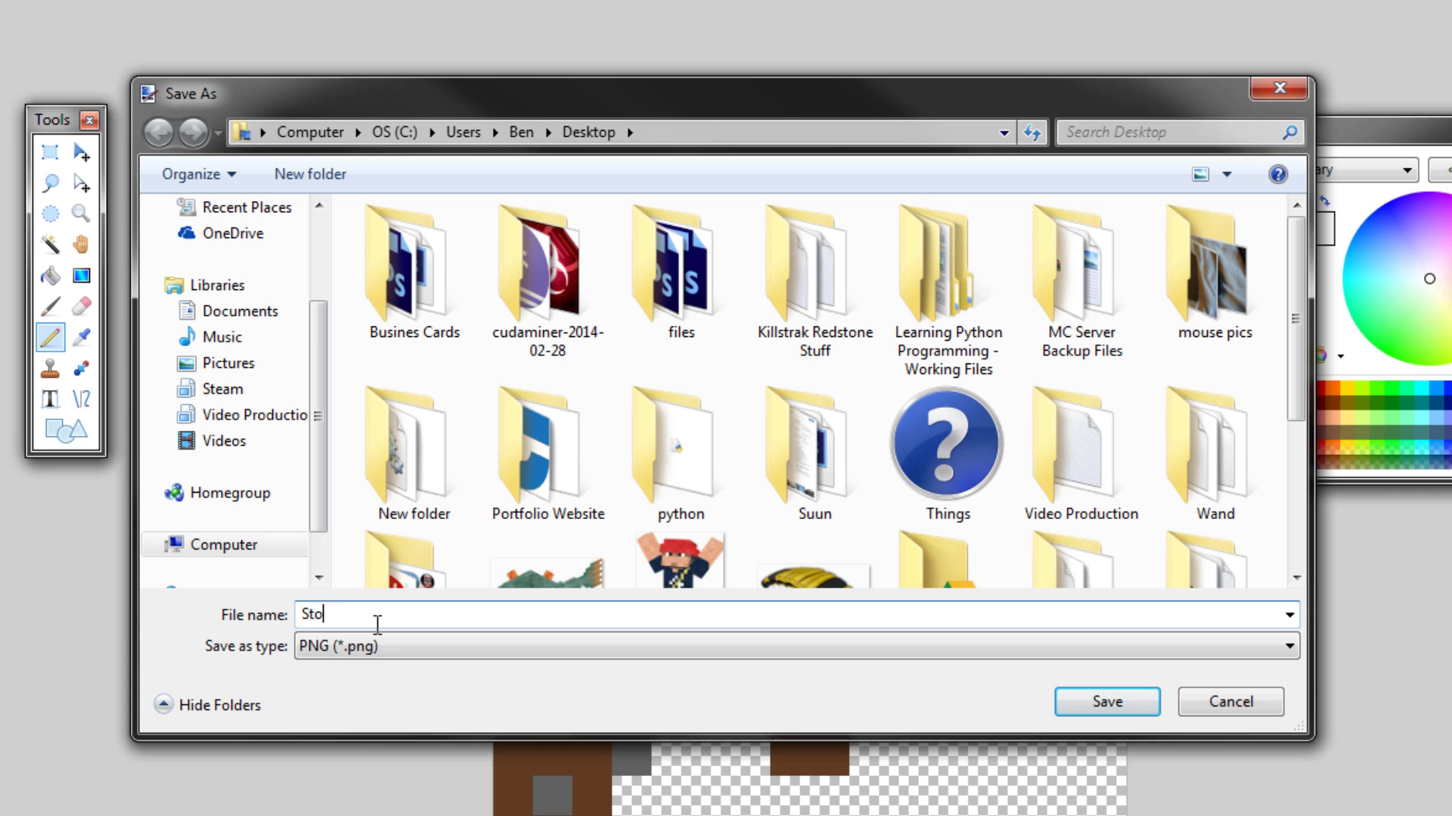
{"action": "type", "text": "one Sword"}
{"action": "left_click_drag", "start_coordinate": [321, 415], "coordinate": [302, 289]}
{"action": "left_click", "coordinate": [301, 279]}
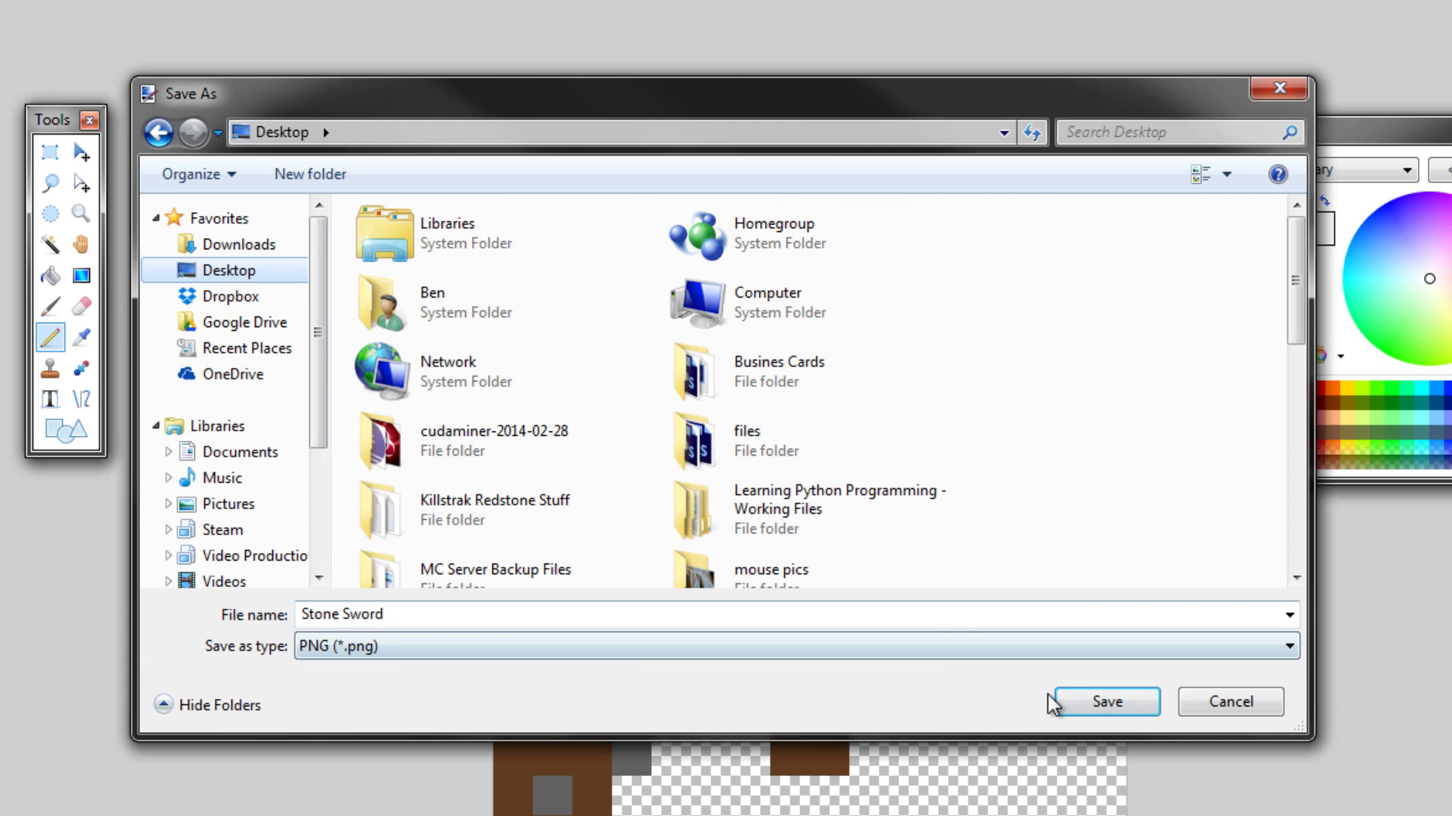
{"action": "left_click", "coordinate": [1083, 703]}
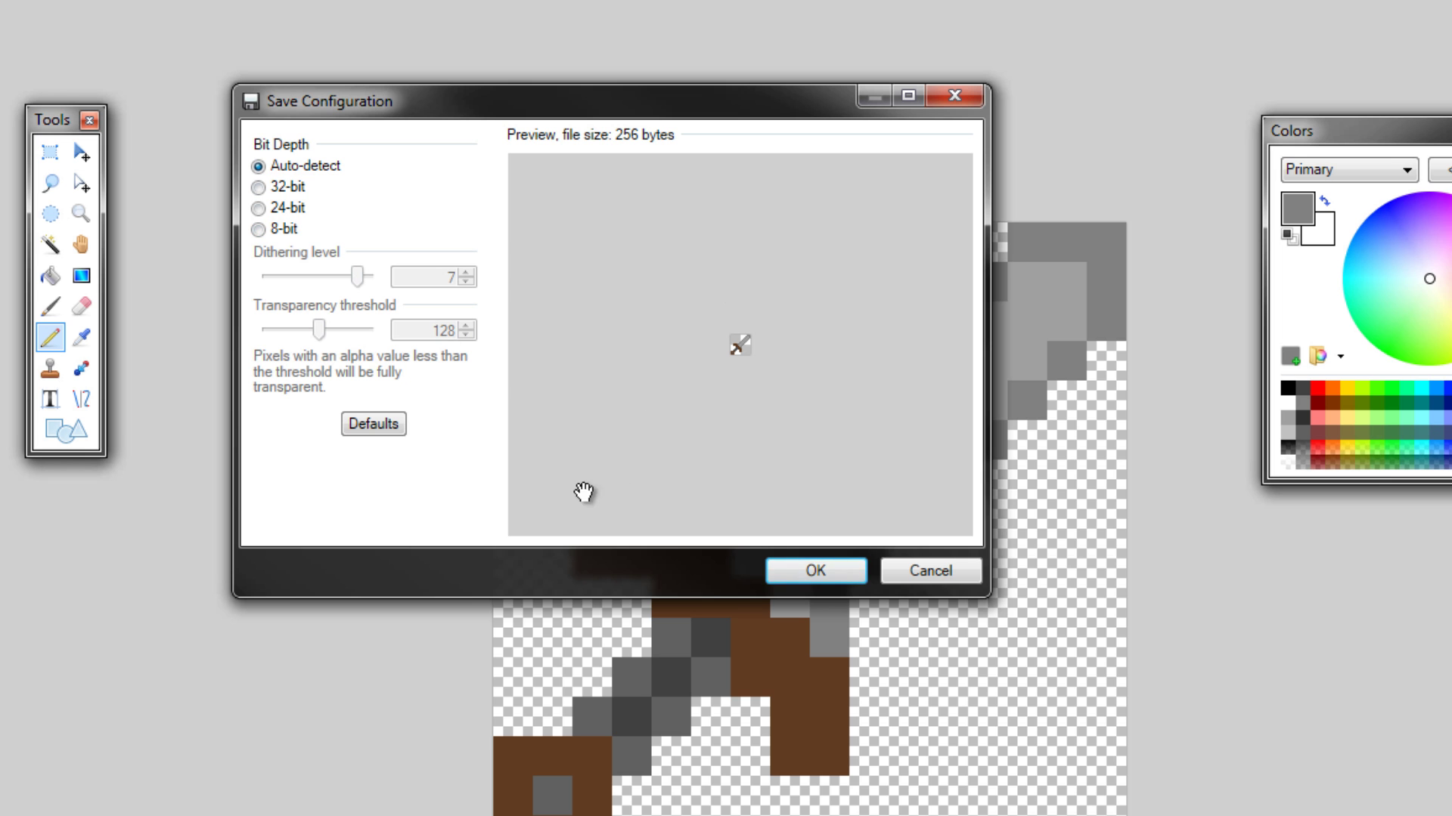
{"action": "left_click", "coordinate": [836, 574]}
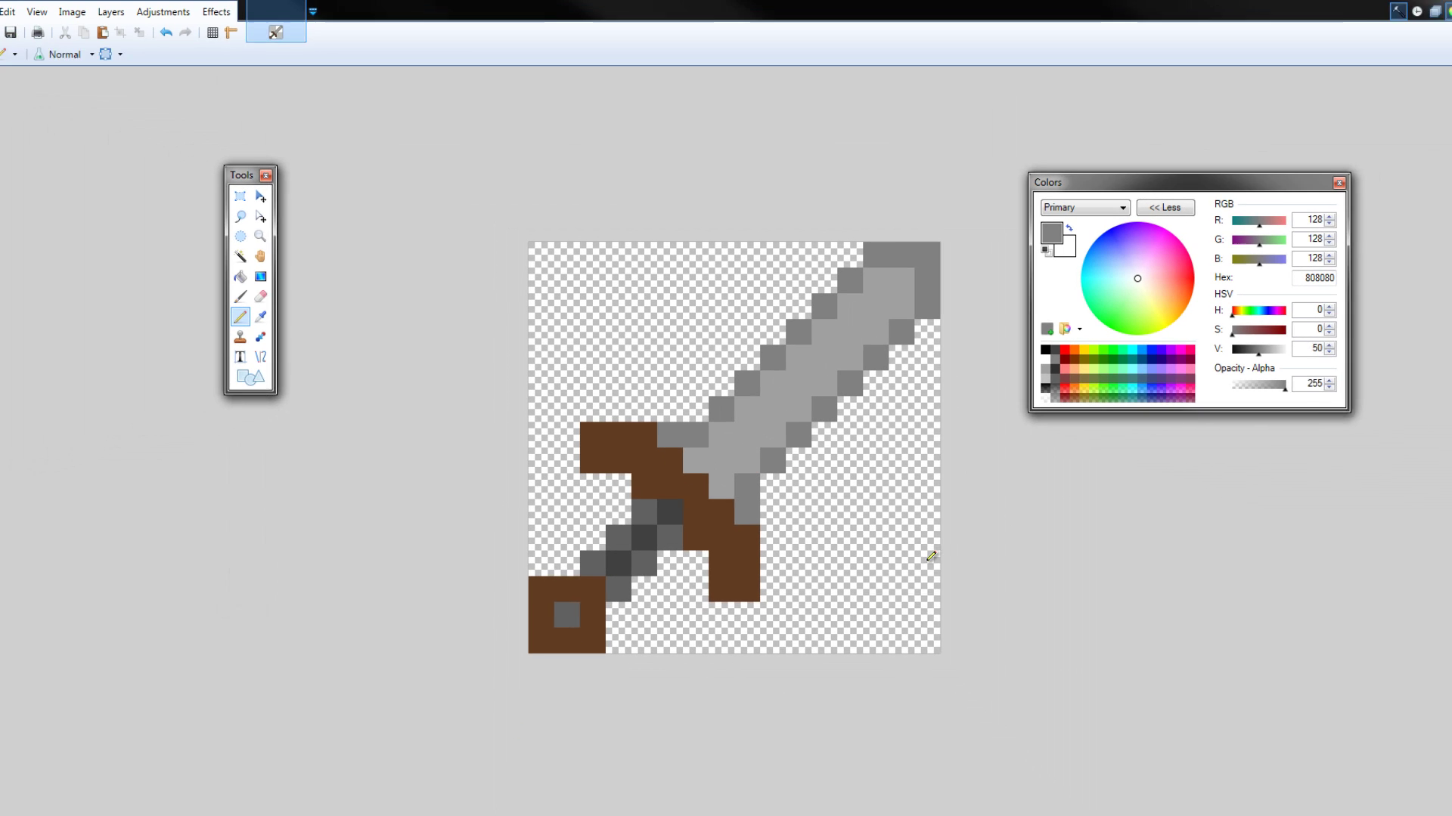
Close paint.net and move the Stone Sword icon to the desktop's left side.
{"action": "left_click", "coordinate": [1431, 7]}
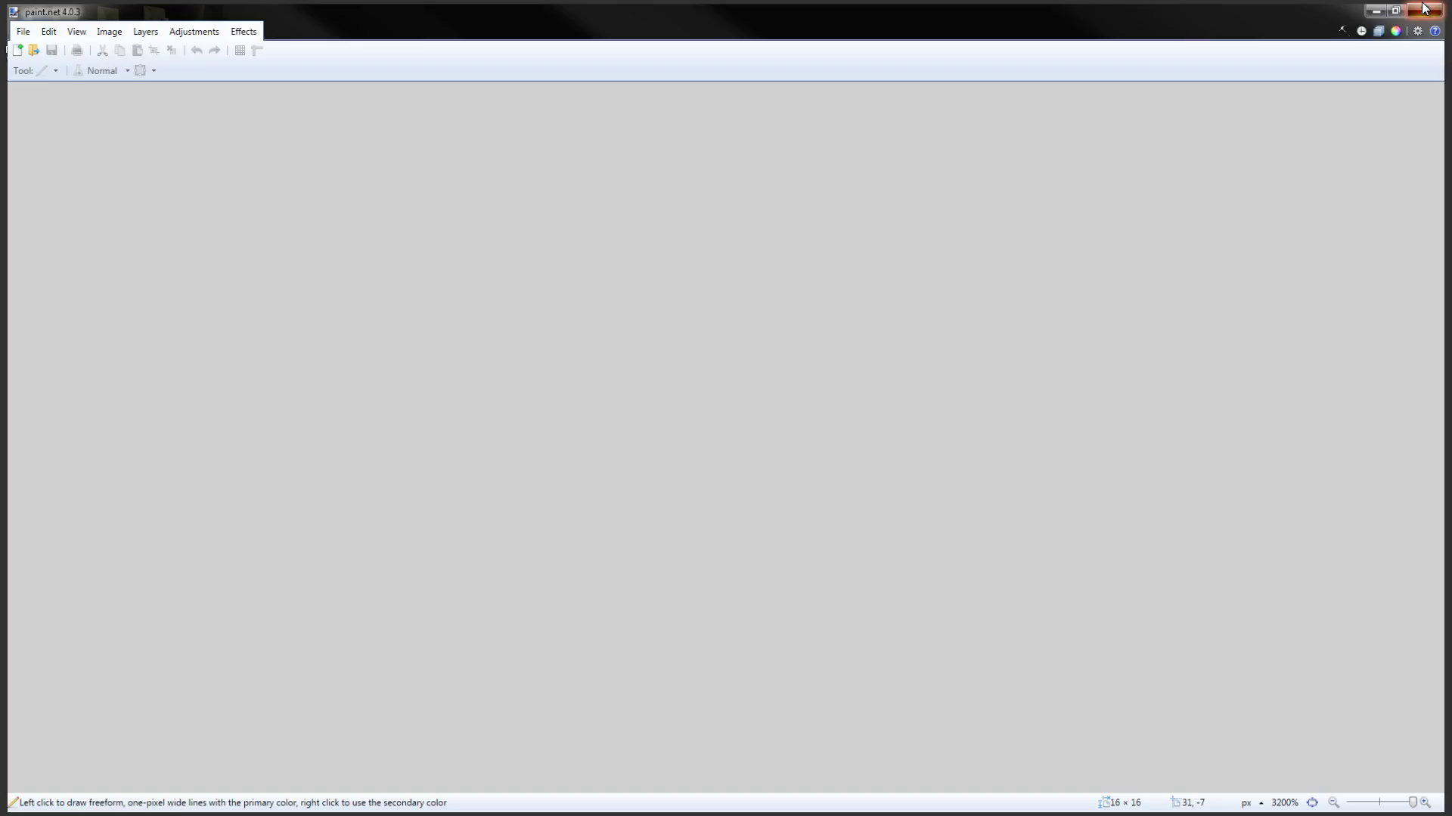
{"action": "left_click_drag", "start_coordinate": [21, 162], "coordinate": [729, 142]}
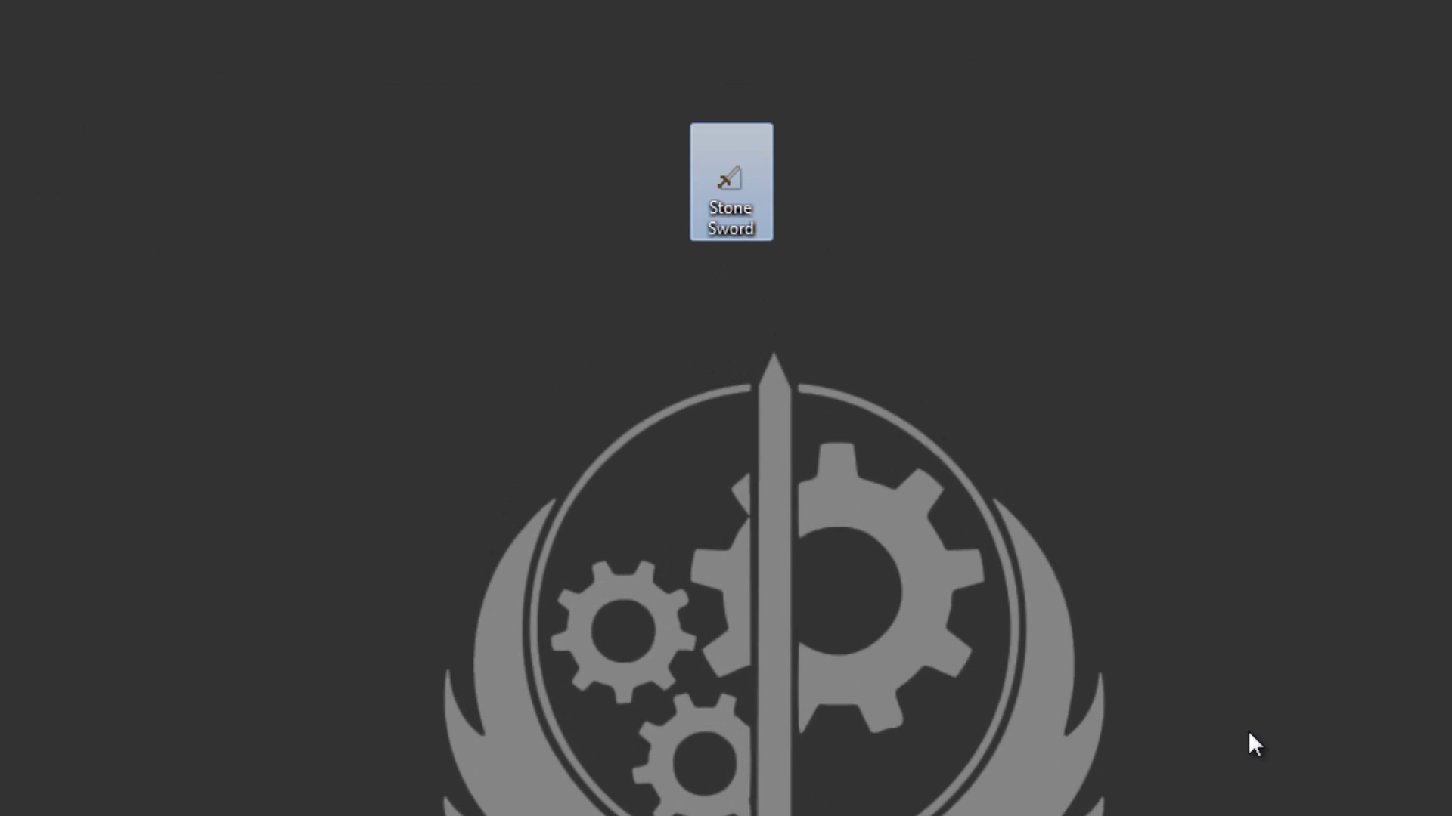
{"action": "left_click_drag", "start_coordinate": [1103, 548], "coordinate": [473, 31]}
{"action": "left_click", "coordinate": [724, 352]}
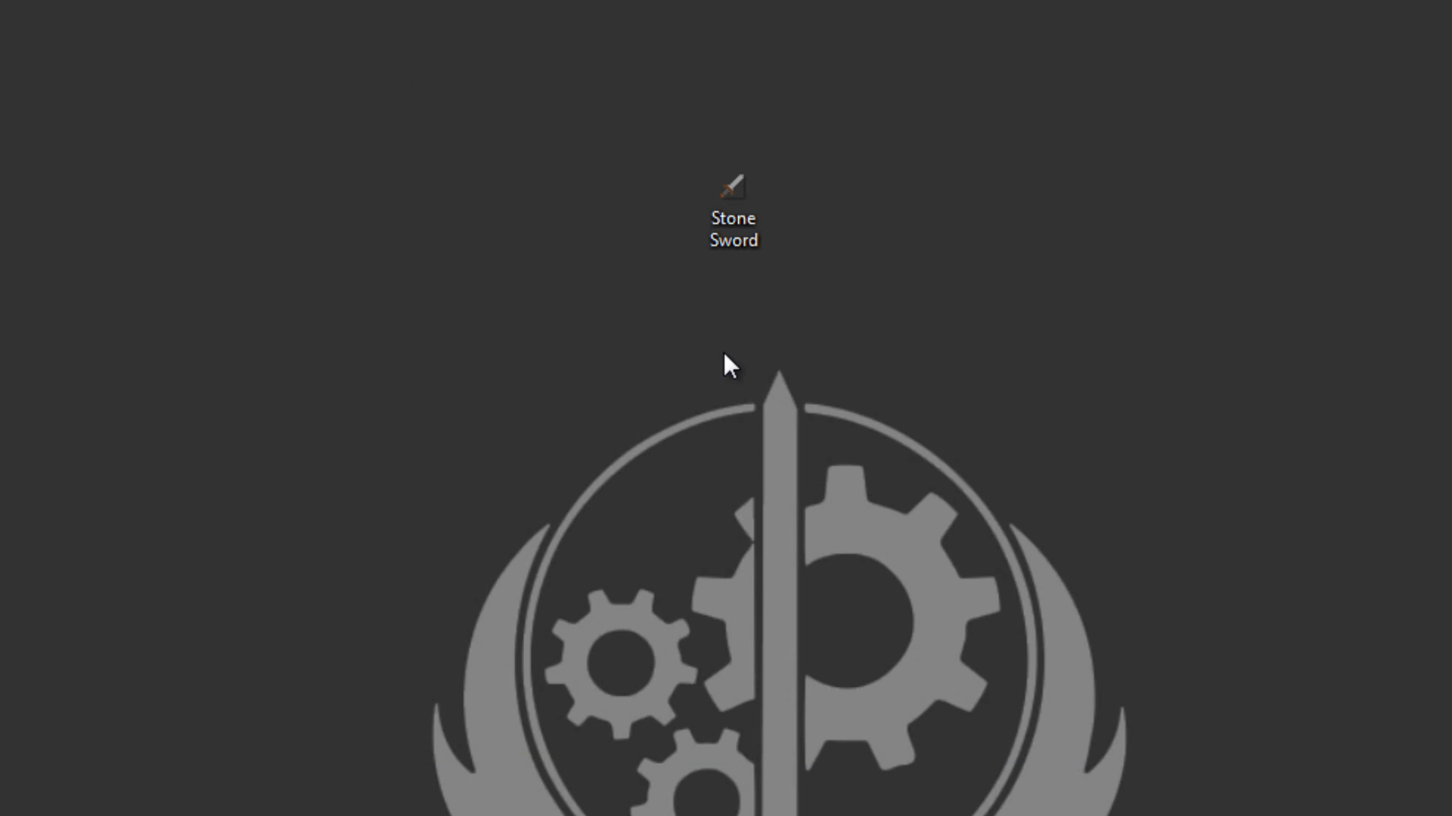
{"action": "left_click_drag", "start_coordinate": [737, 199], "coordinate": [163, 427]}
{"action": "left_click", "coordinate": [224, 420]}
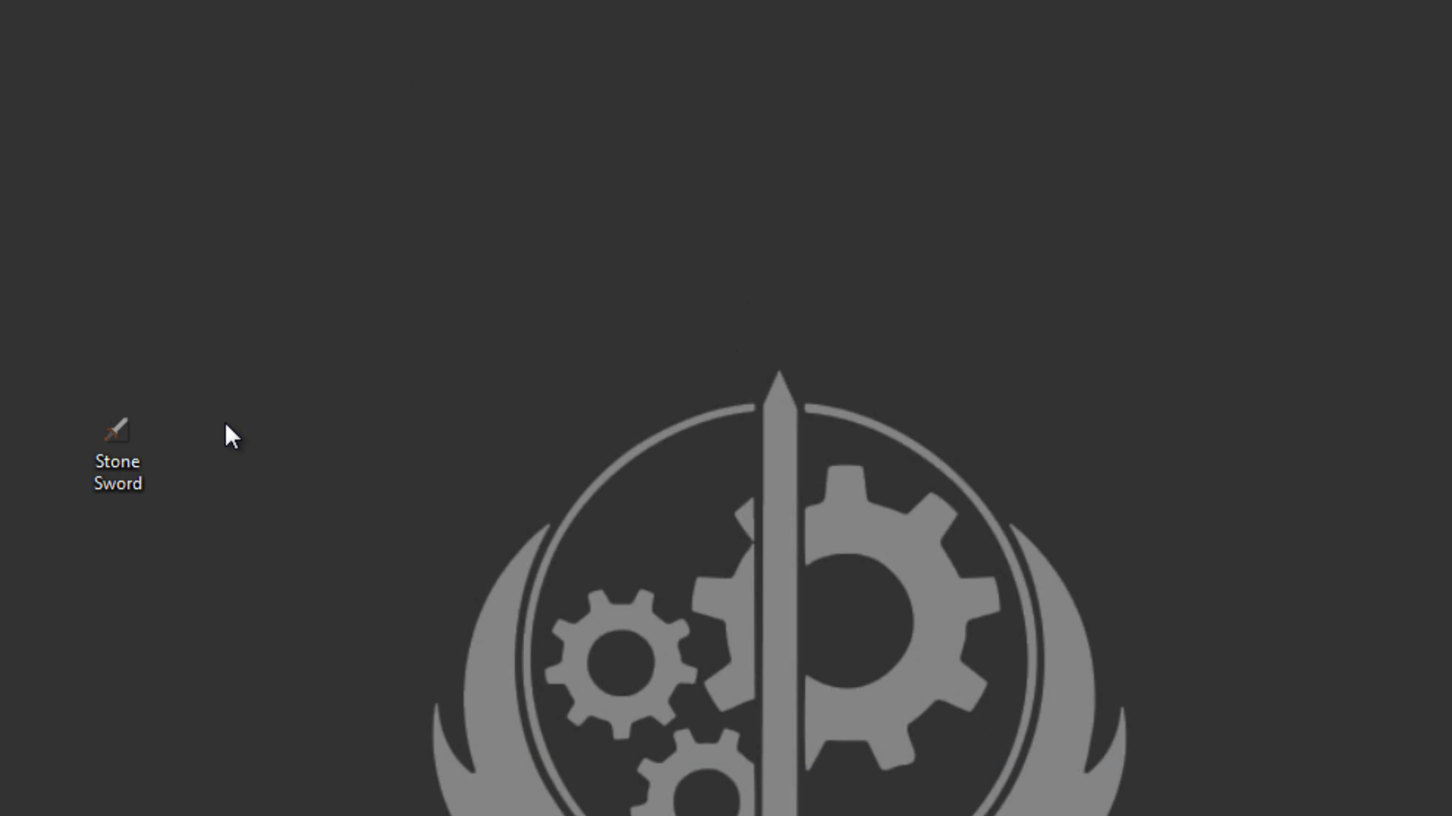